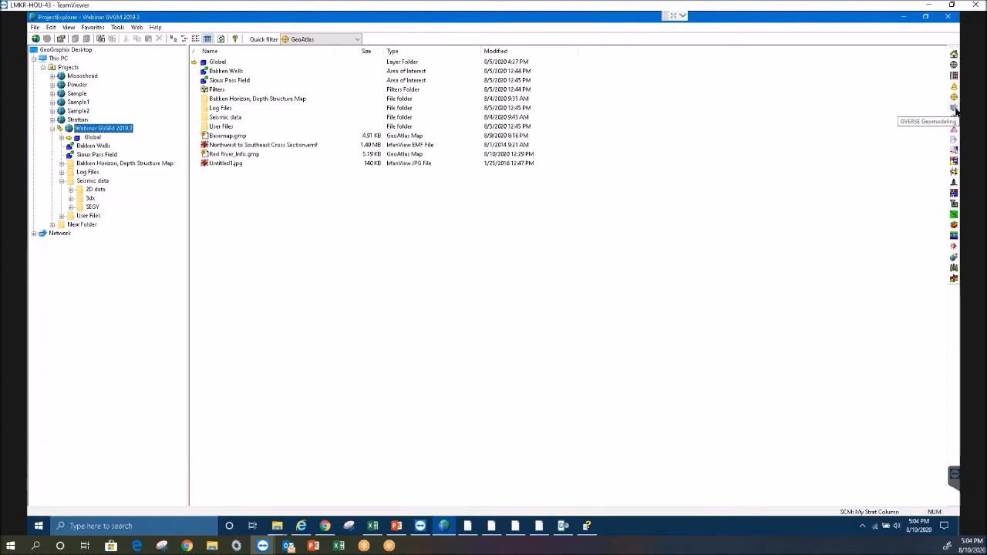
Launch GVERSE Geomodeling for the Webinar GVGM 2019.3 project
click(955, 112)
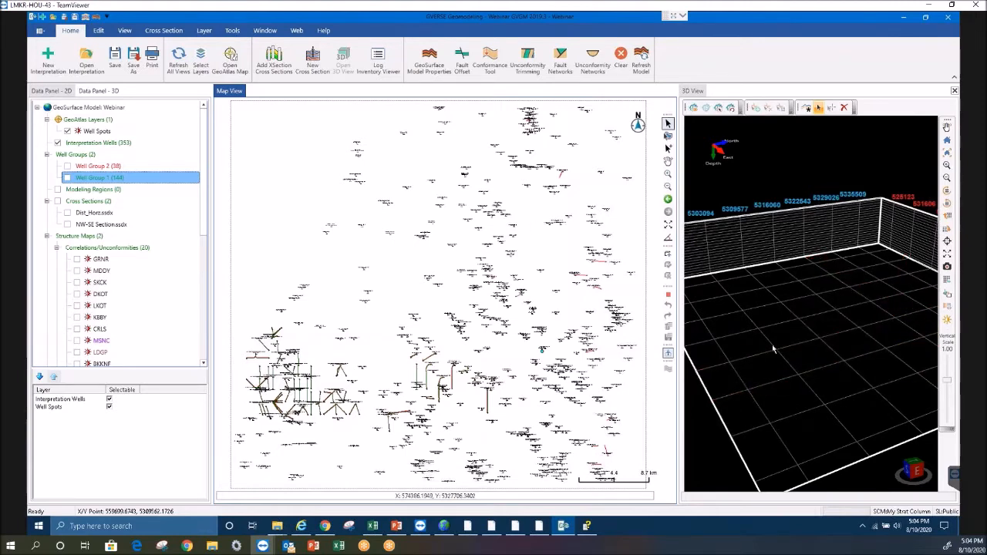
click(669, 147)
click(312, 59)
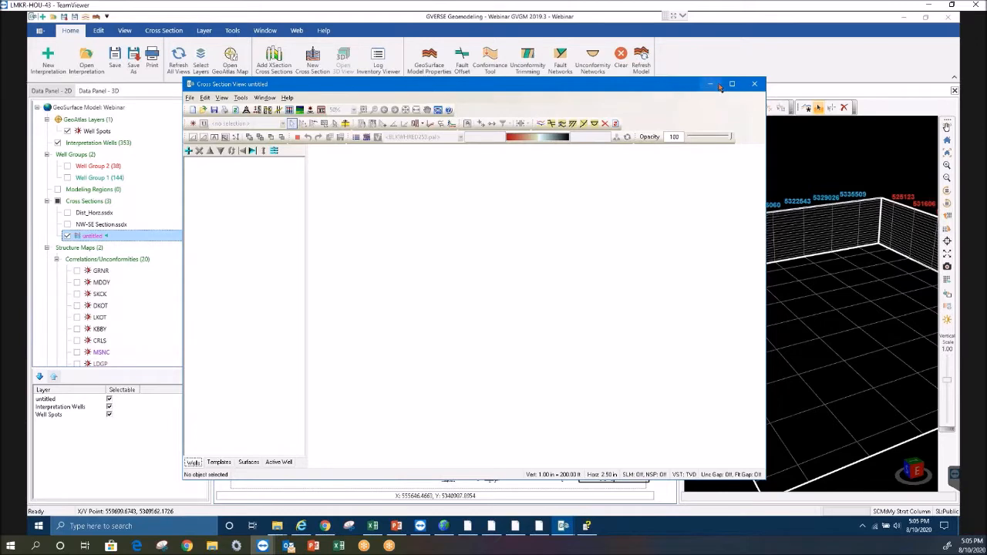
click(754, 83)
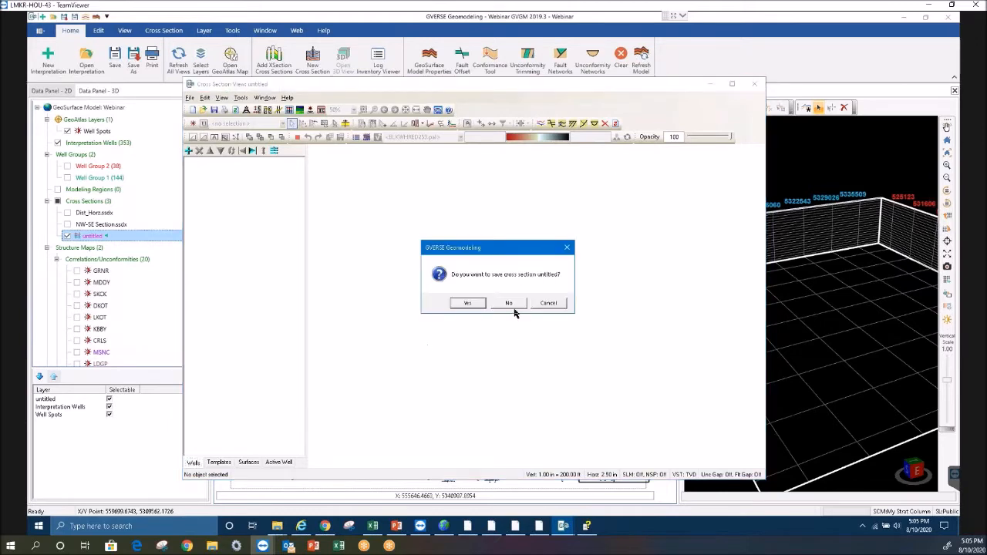
click(515, 308)
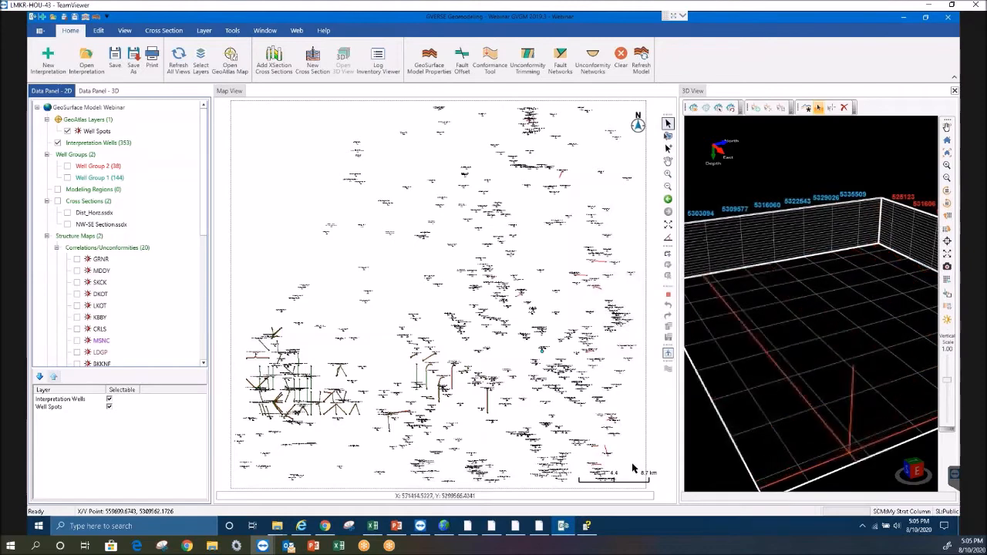
Hide the Well Spots layer on the map, leaving the interpretation wells displayed
click(68, 132)
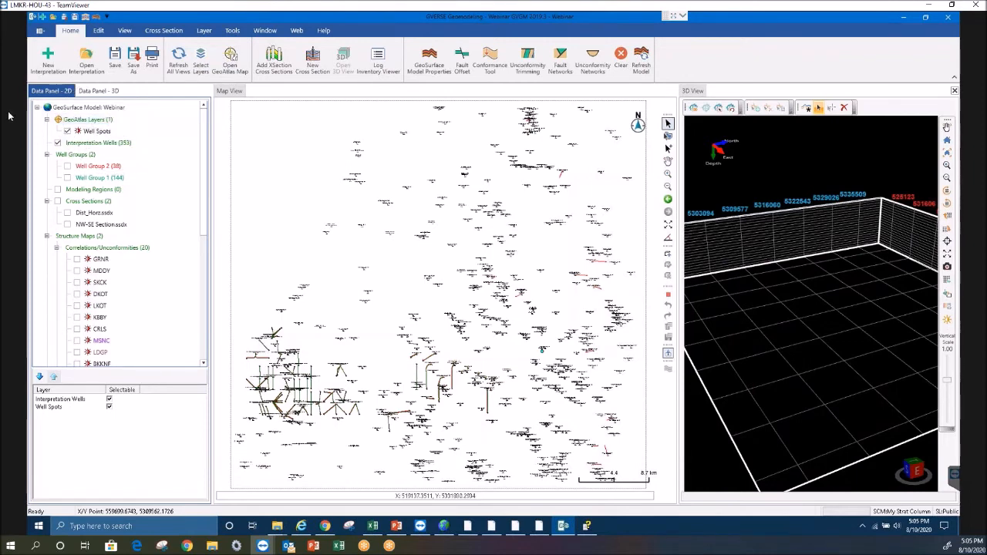
click(67, 132)
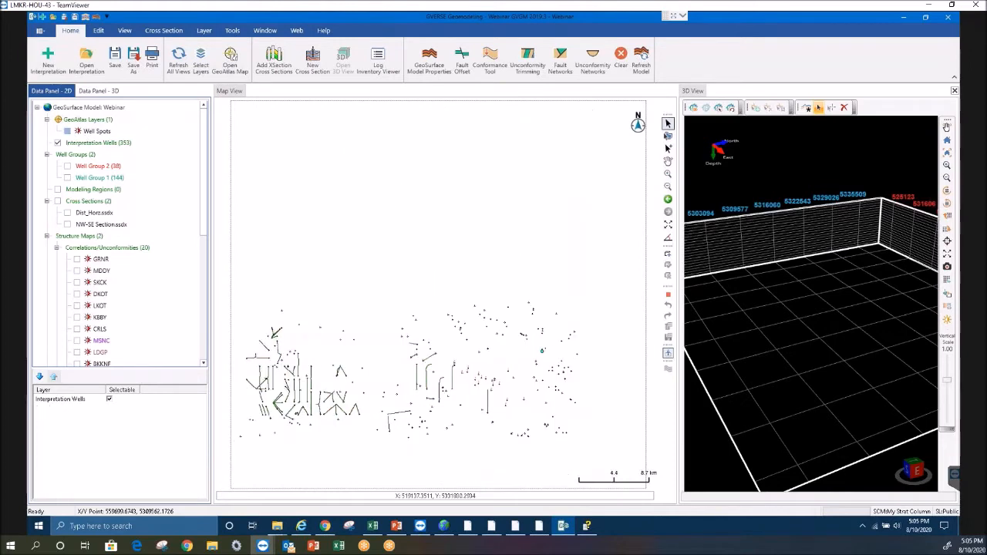
click(91, 133)
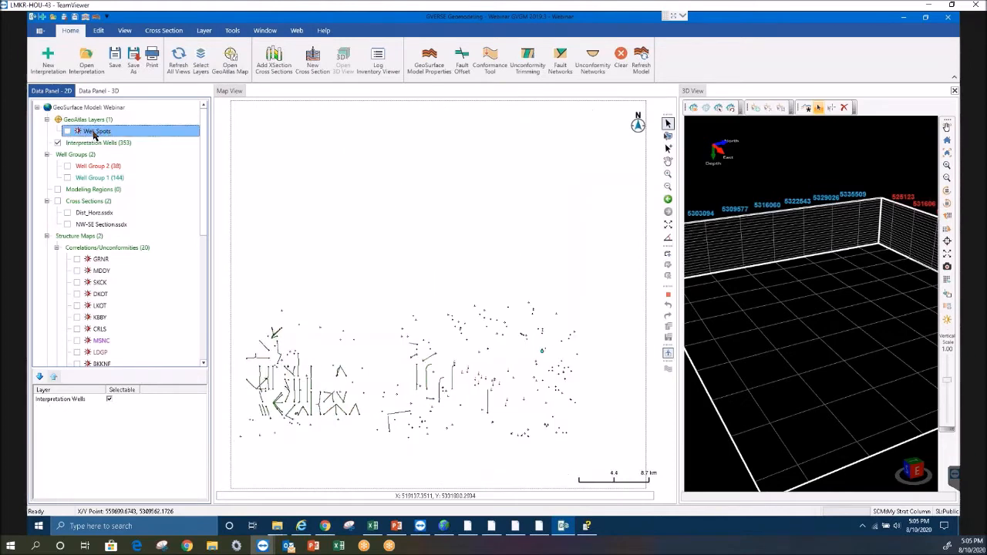
click(84, 145)
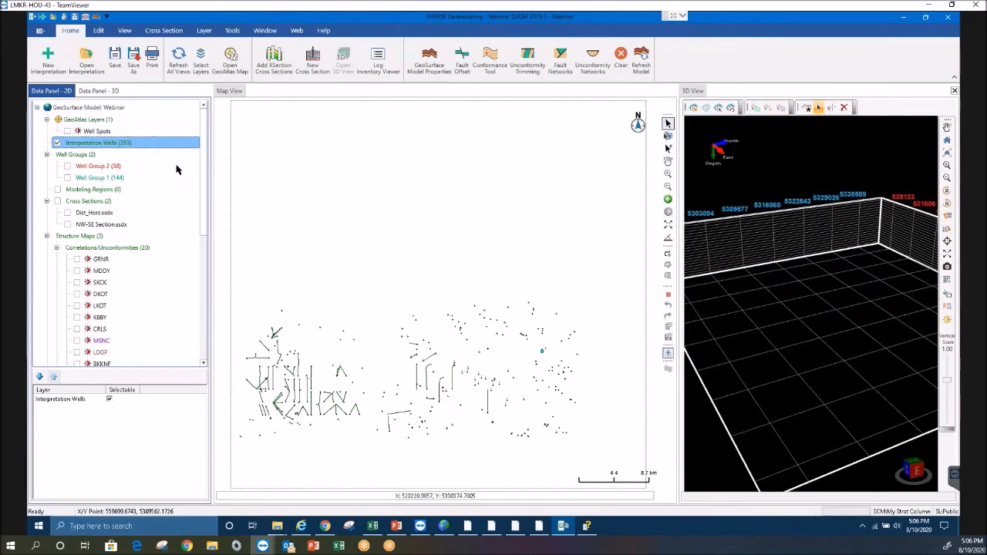
Load the GeoAtlas map Basemap.gmp into the interpretation, checking its layer list against that of Red River_Info.gmp
click(245, 51)
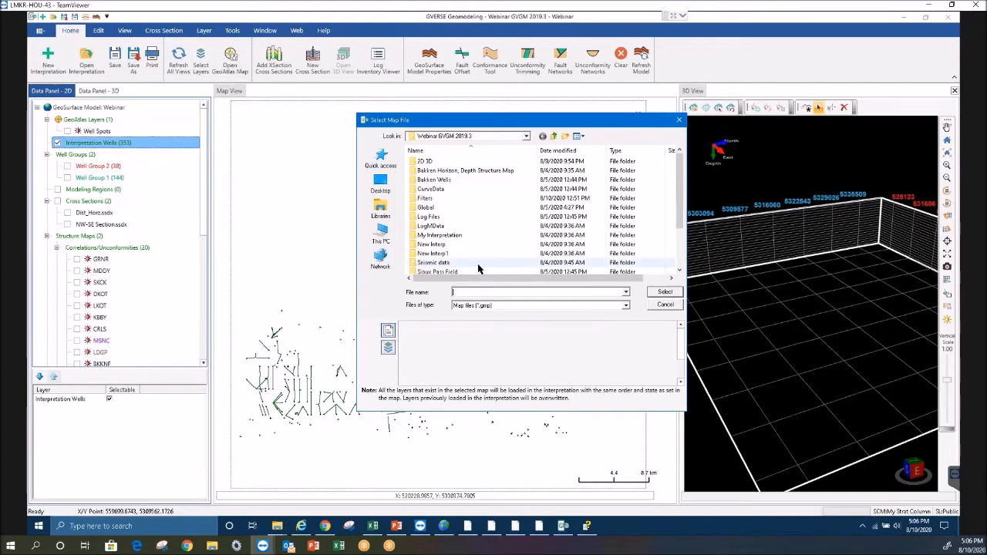
drag(681, 175, 677, 209)
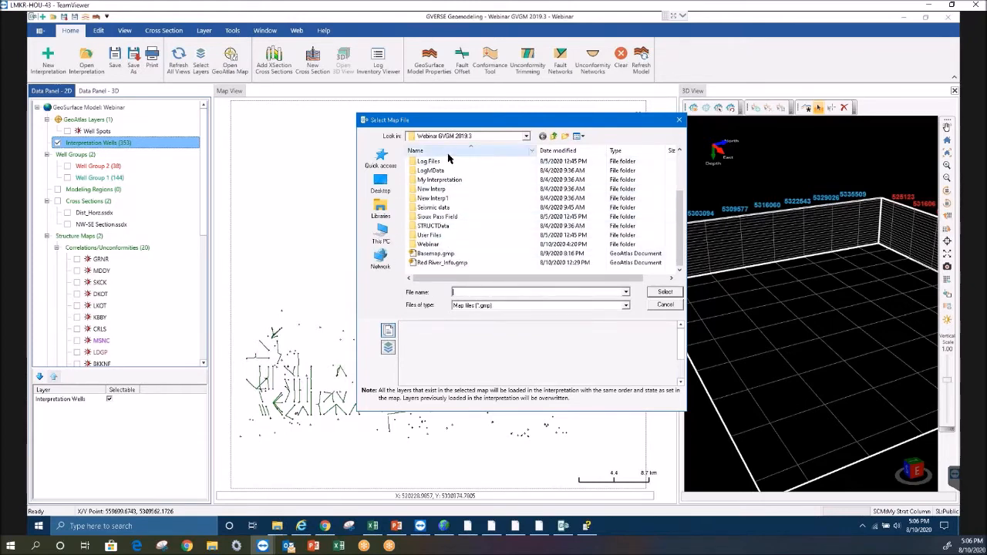
click(445, 257)
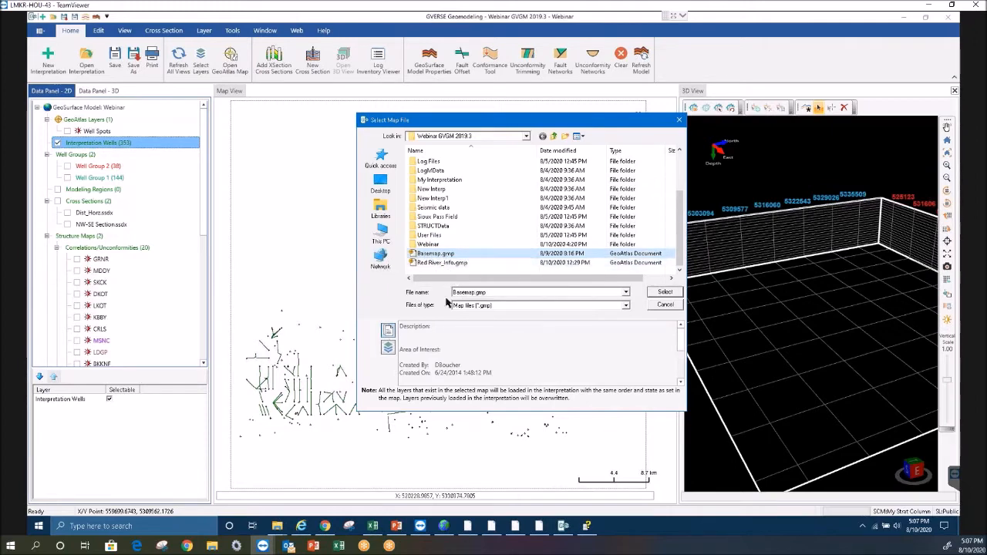
click(388, 351)
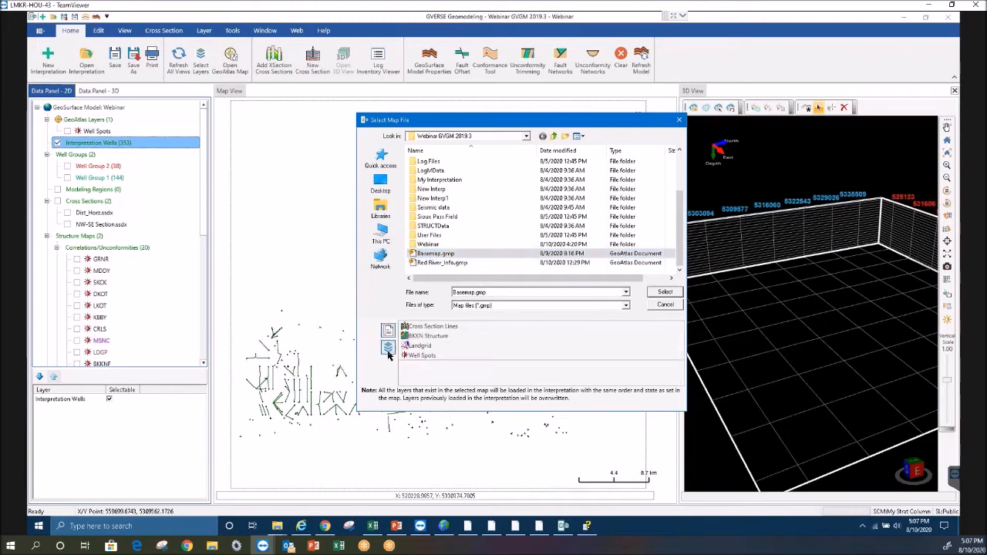
click(438, 265)
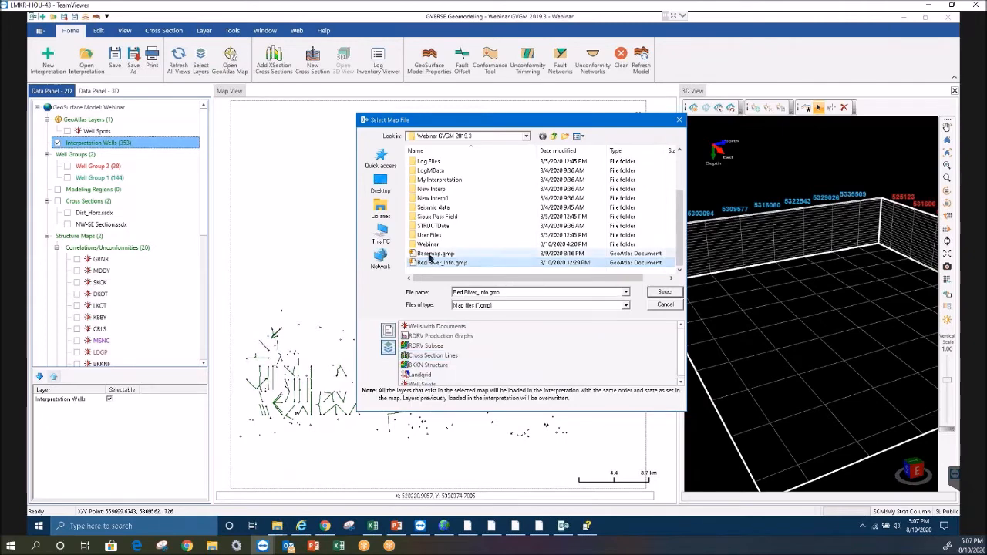
key(Up)
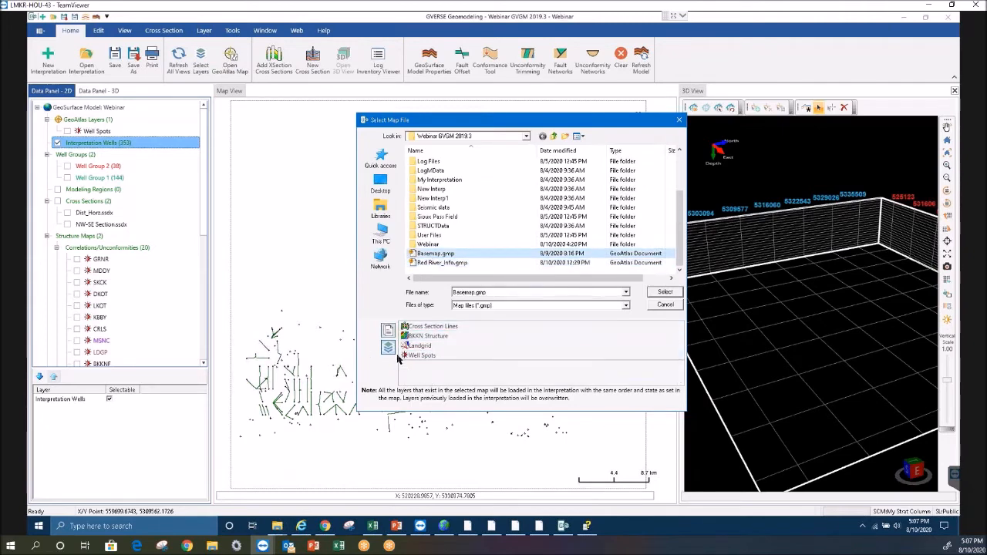
click(671, 293)
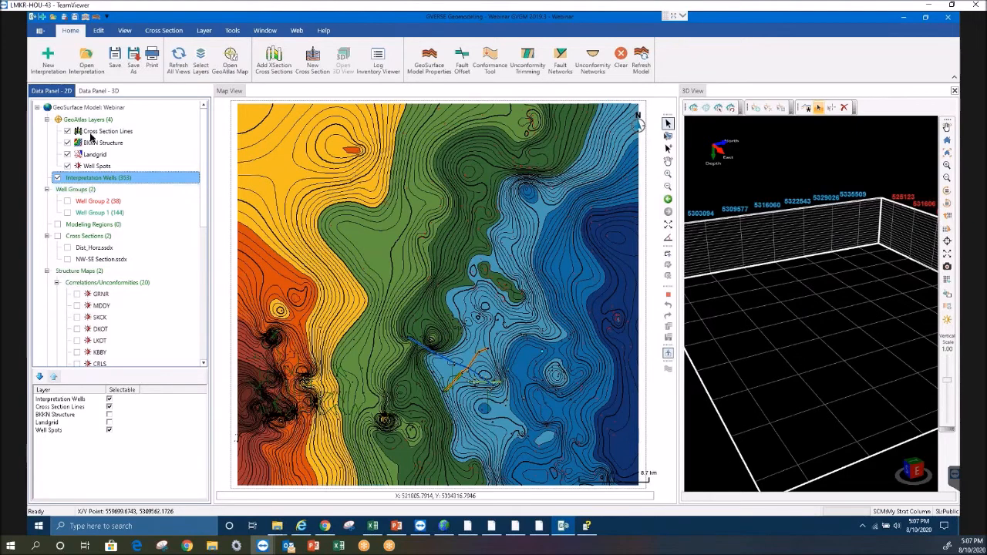
Hide the BKKN Structure, Landgrid and Well Spots layers, keeping Cross Section Lines and the interpretation wells displayed
click(88, 124)
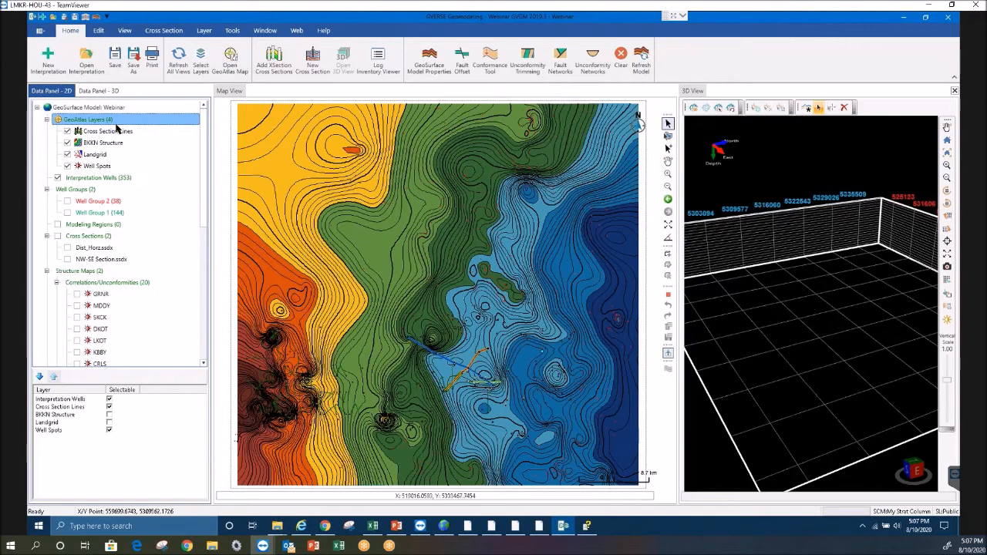
click(85, 179)
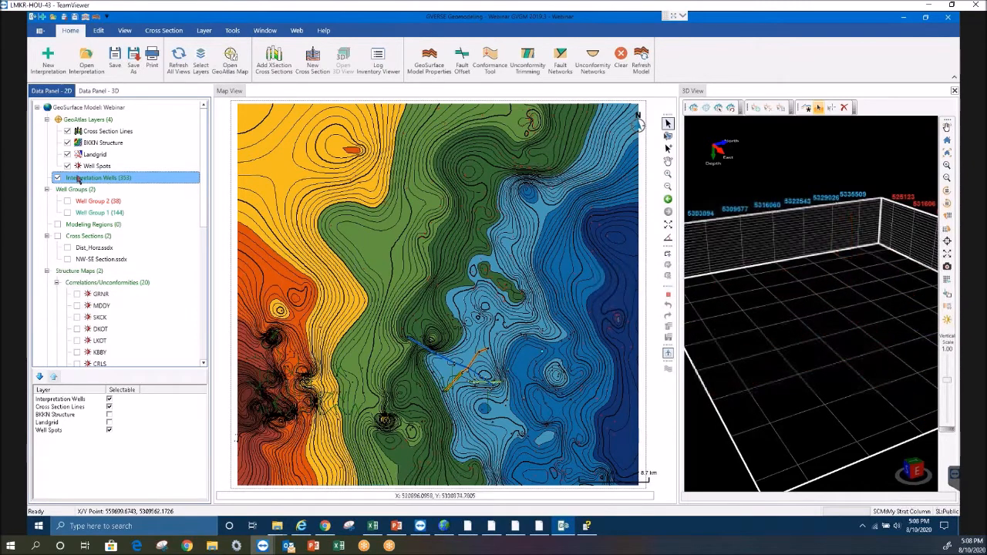
click(67, 143)
click(67, 155)
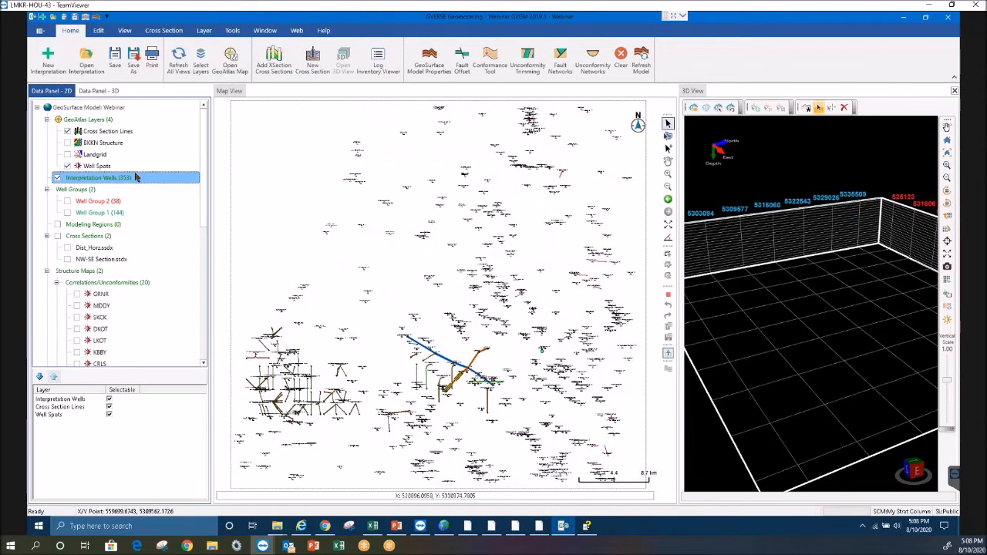
click(67, 166)
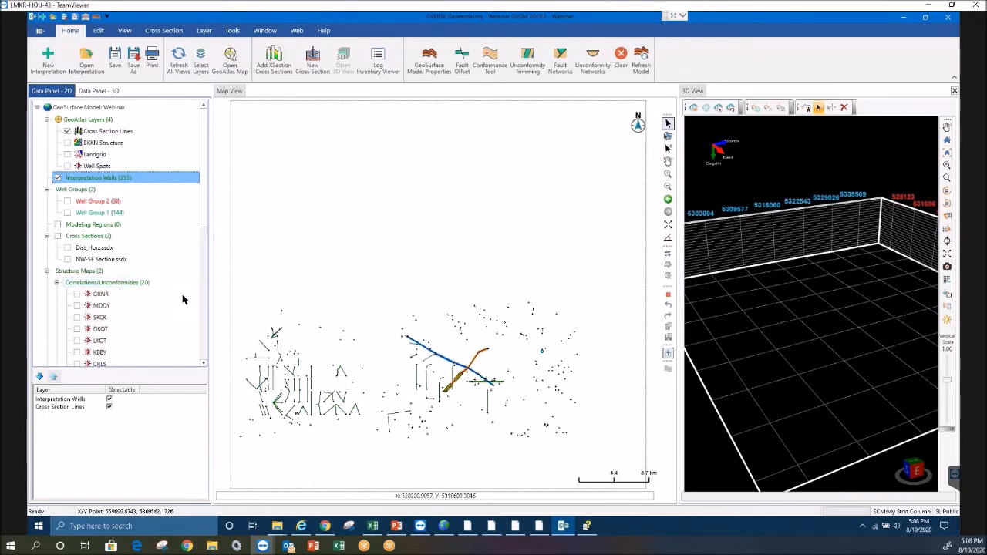
click(148, 284)
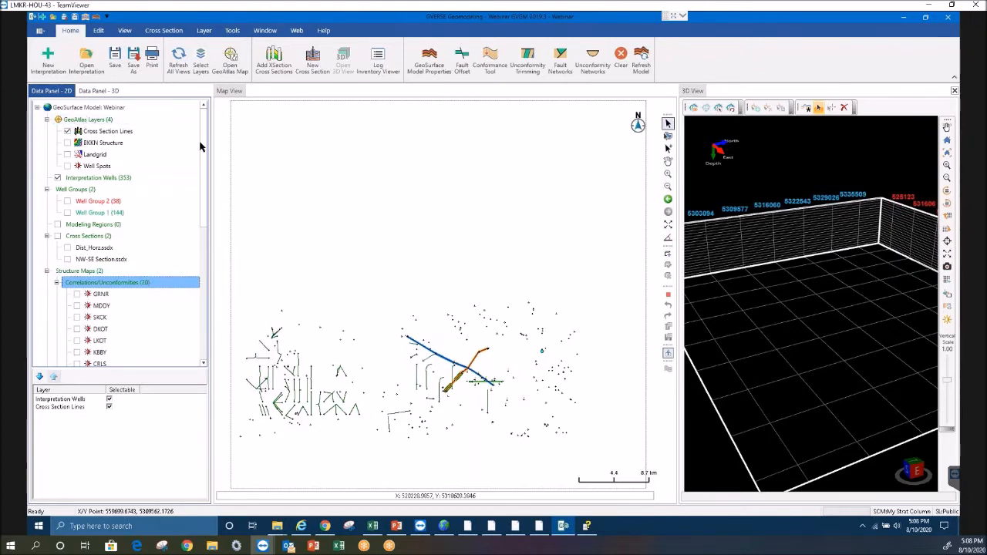
click(46, 119)
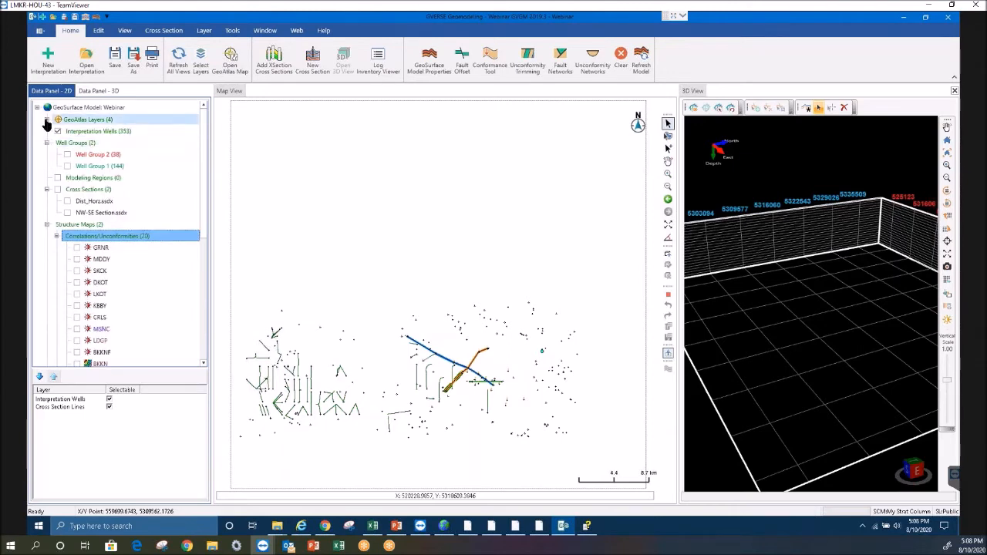
click(47, 120)
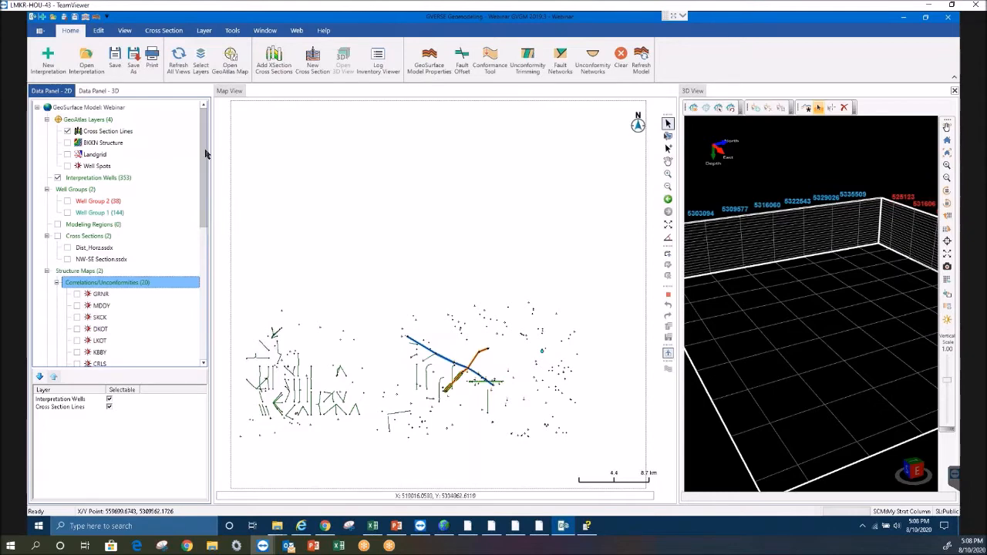
click(234, 63)
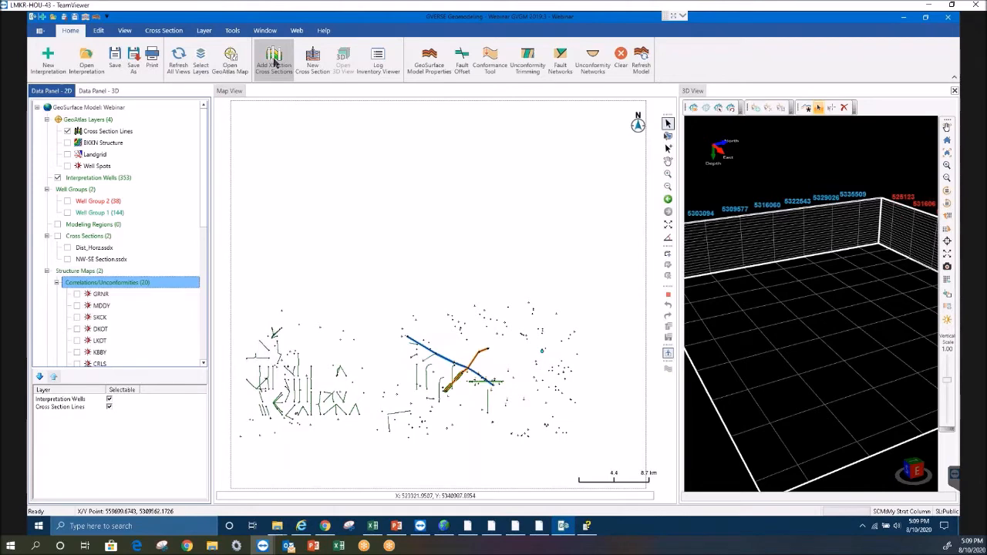
Add the project's existing XSection cross sections, choosing every .xsd file except Northwest to Southeast Section.xsd
click(275, 64)
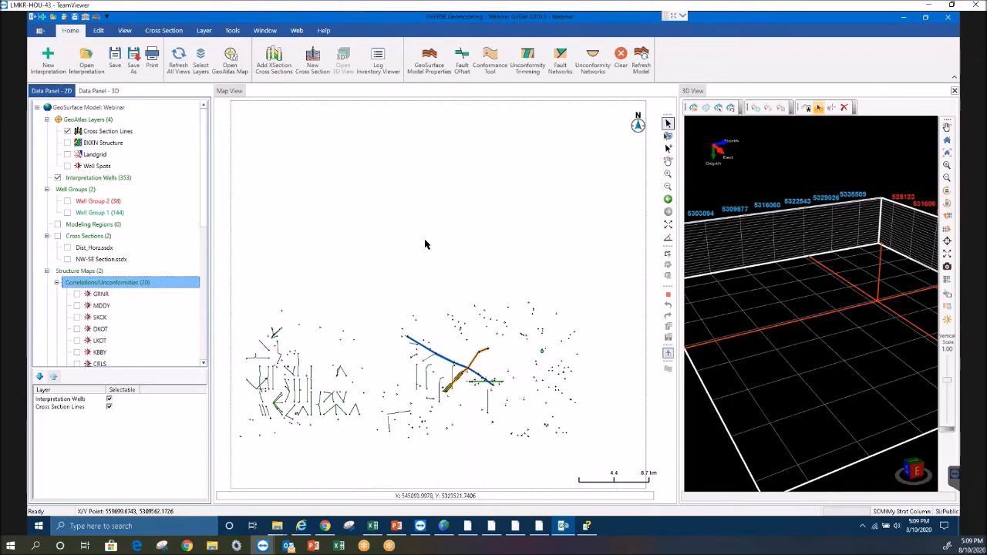
click(280, 66)
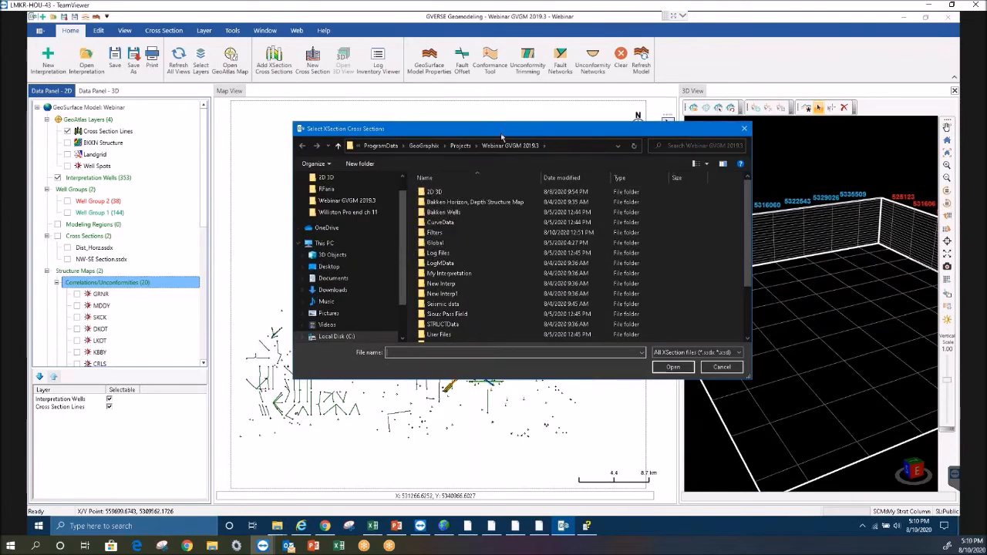
drag(502, 137, 548, 128)
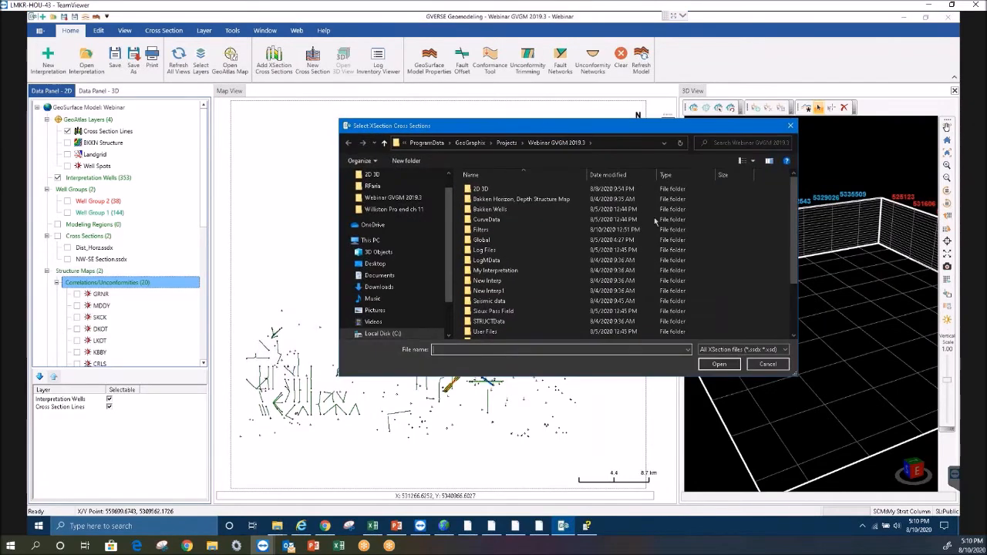
scroll(783, 270, down, 3)
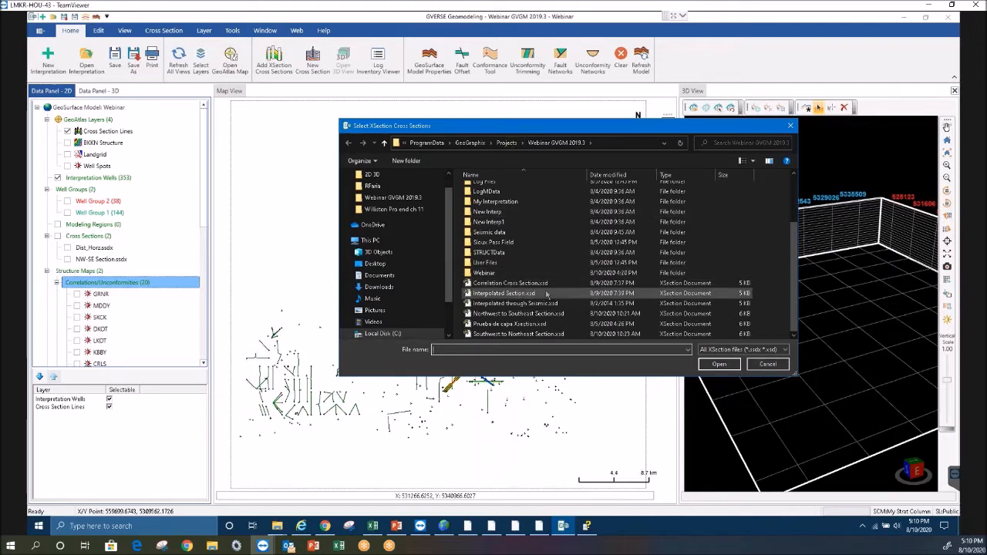
drag(577, 284, 557, 343)
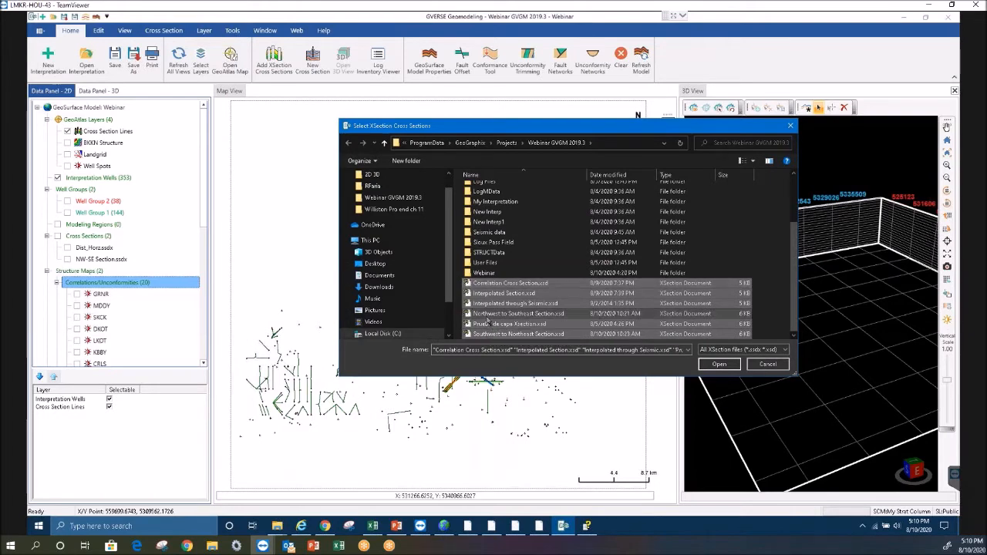
ctrl+click(494, 324)
ctrl+click(497, 334)
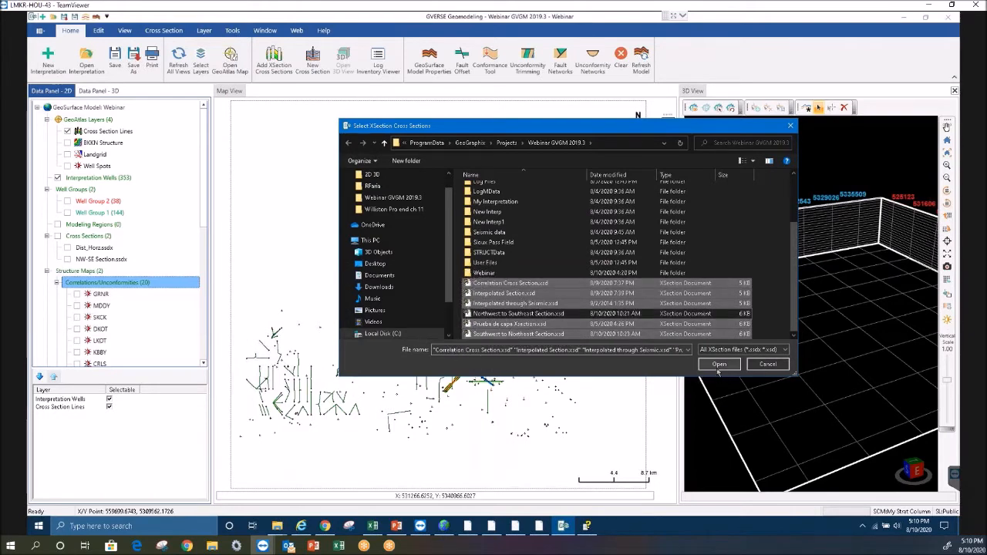
click(719, 365)
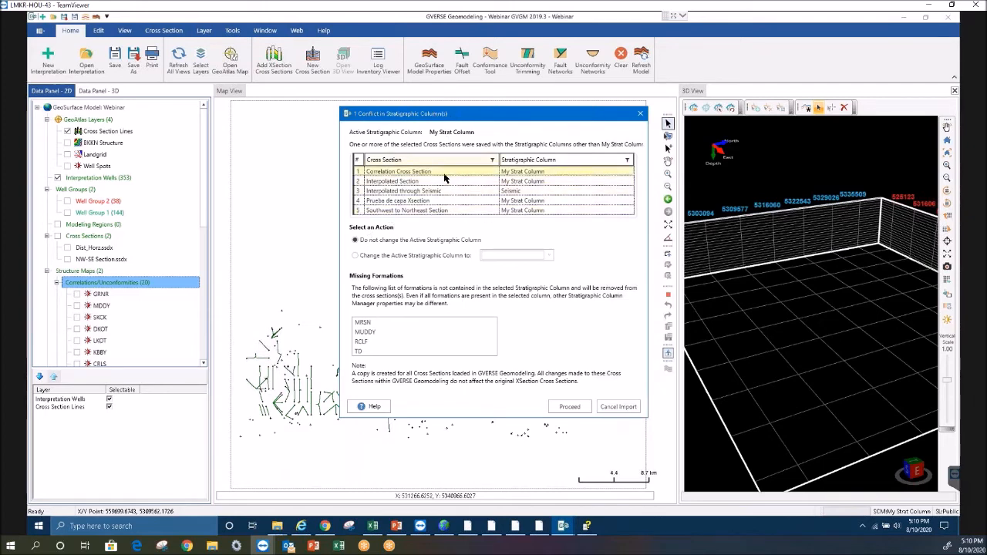
Resolve the stratigraphic column conflict without changing the active stratigraphic column, and proceed with the cross section import
click(377, 259)
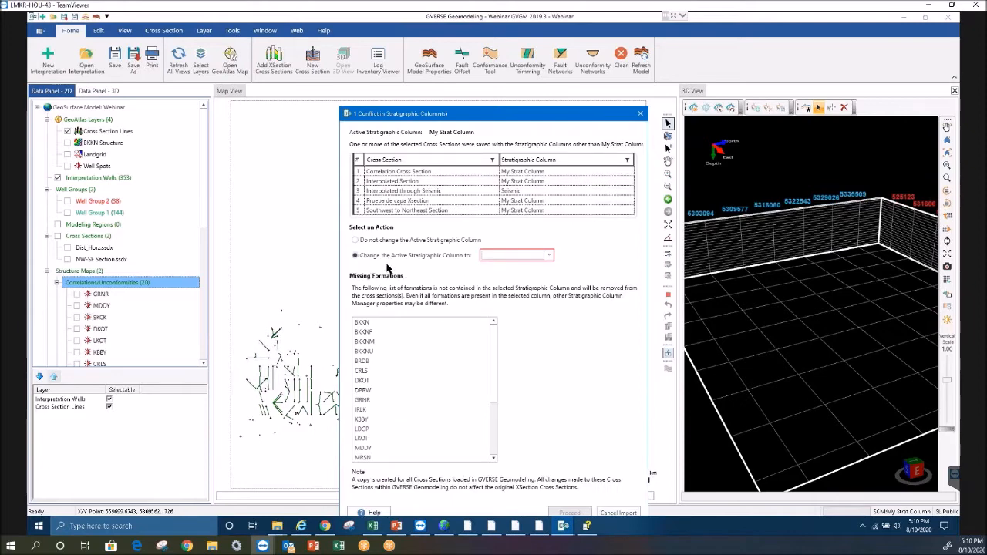
click(380, 244)
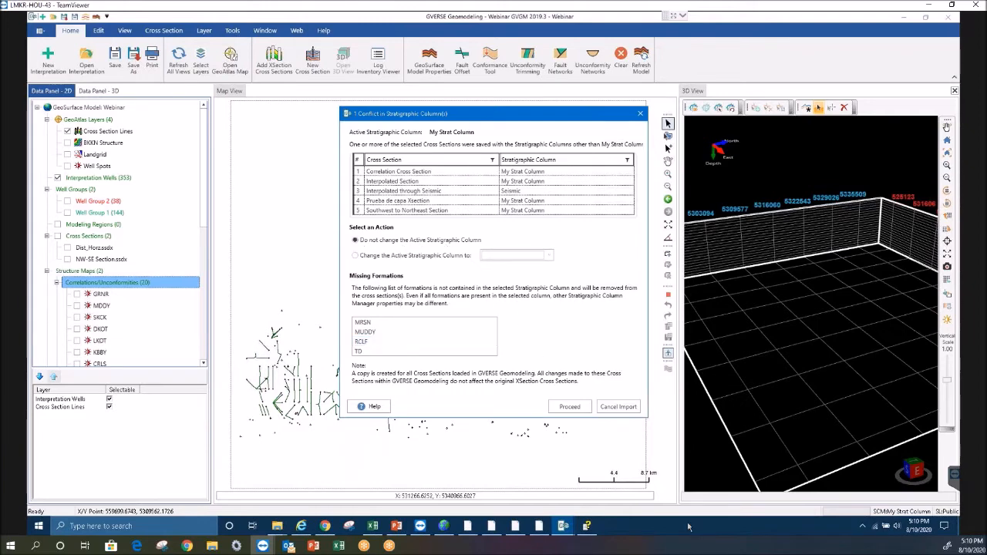
click(569, 407)
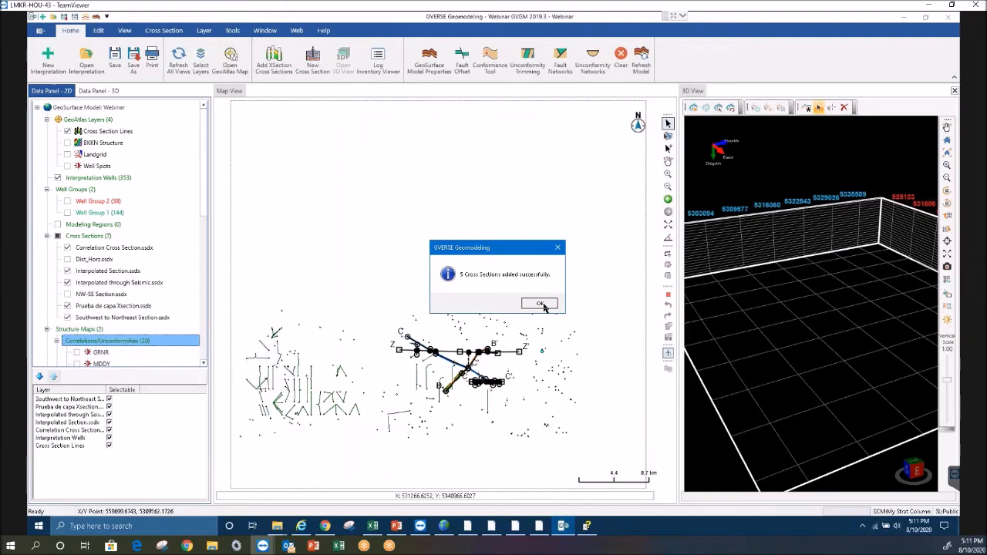
click(540, 303)
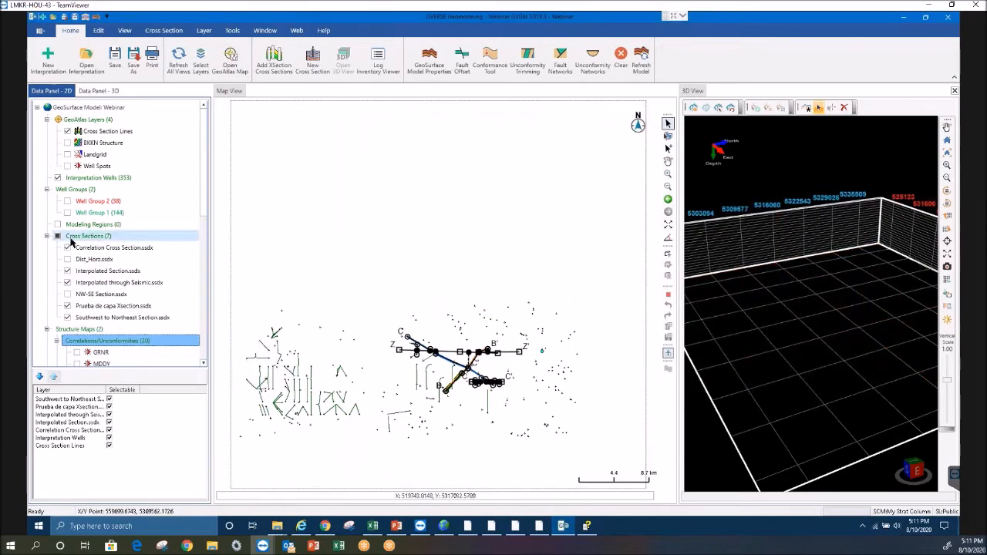
Open the Southwest to Northeast Section.ssdx cross section full size, fit it to the window width and examine it down to the deepest surfaces
click(68, 318)
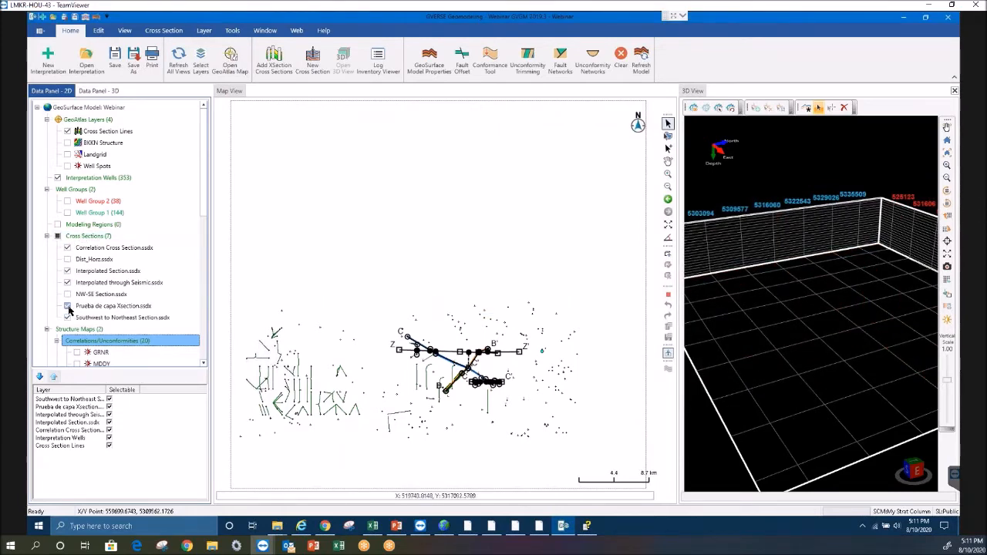
click(68, 249)
double_click(98, 319)
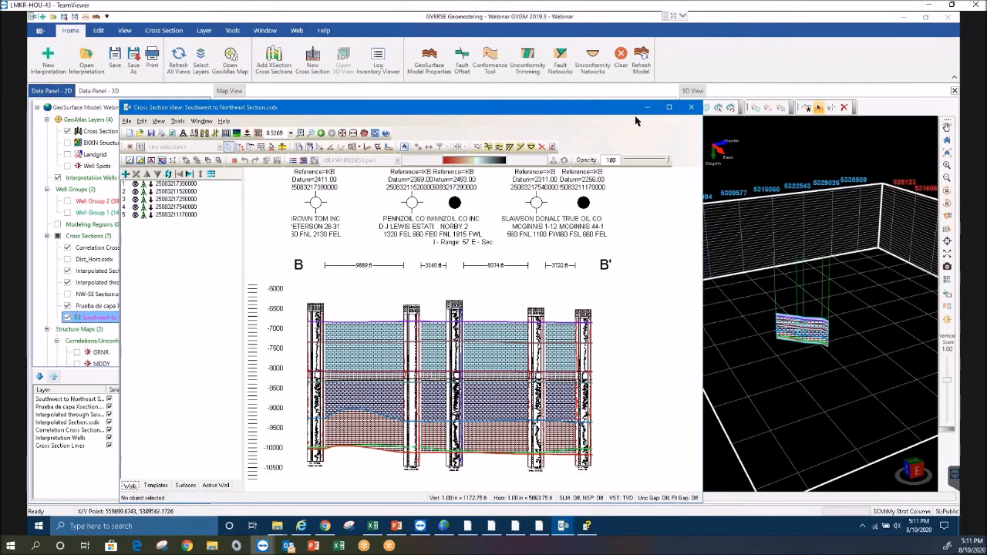
click(669, 107)
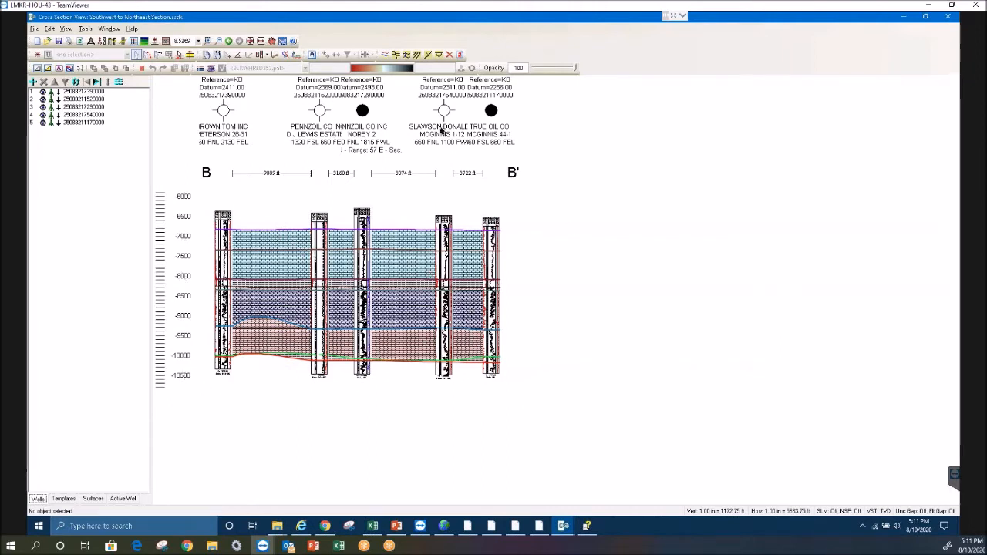
click(260, 41)
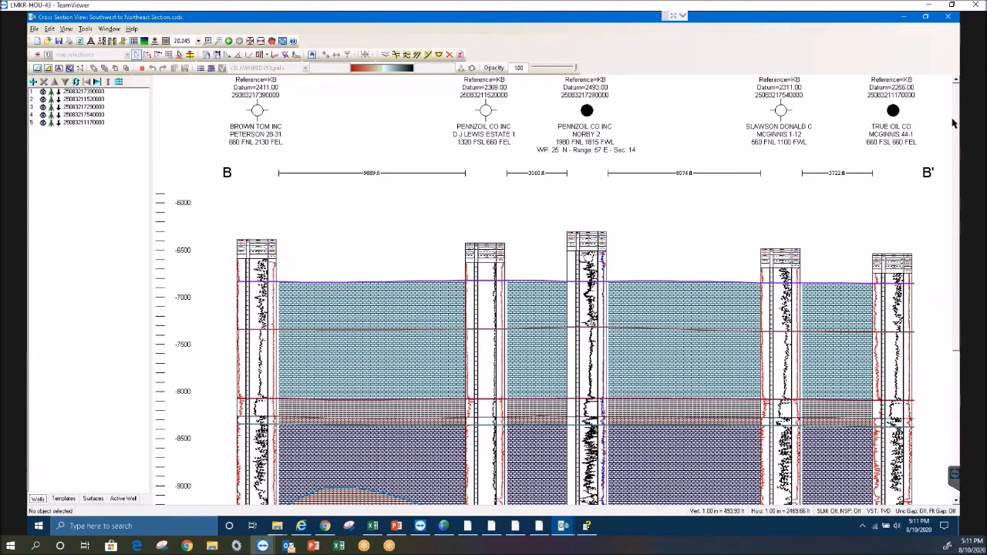
scroll(754, 395, down, 3)
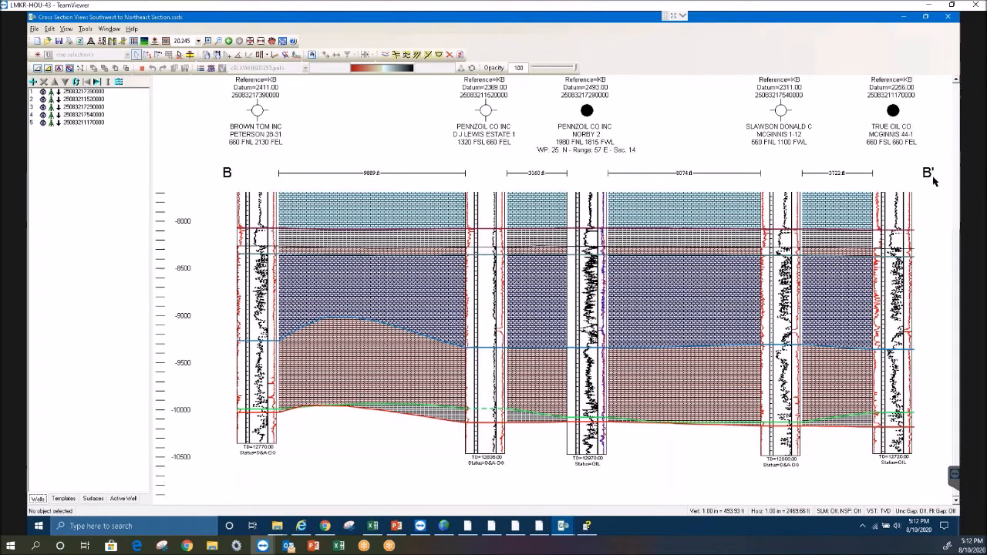
click(904, 21)
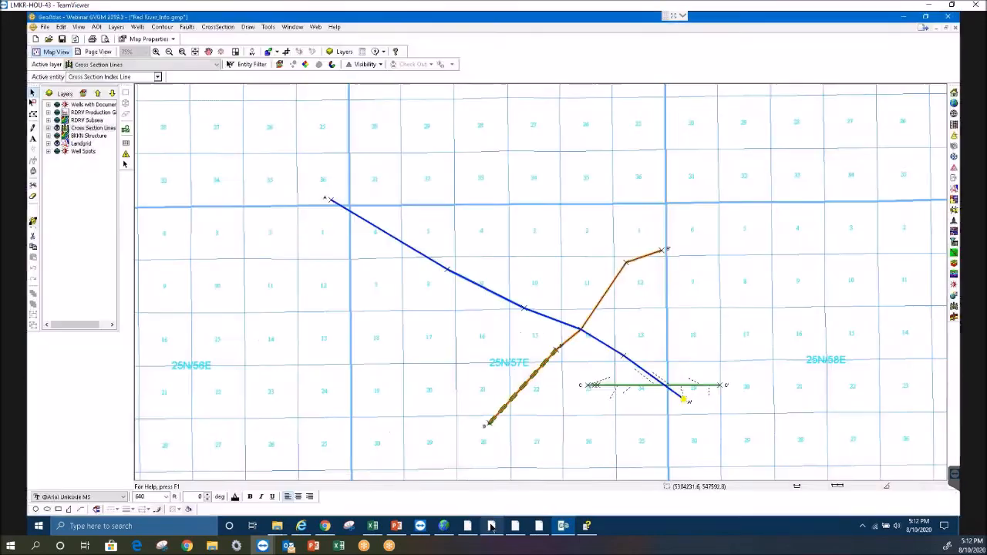
Switch to the Red River_Info.gmp map in GeoAtlas and select its Cross Section Lines layer
click(492, 529)
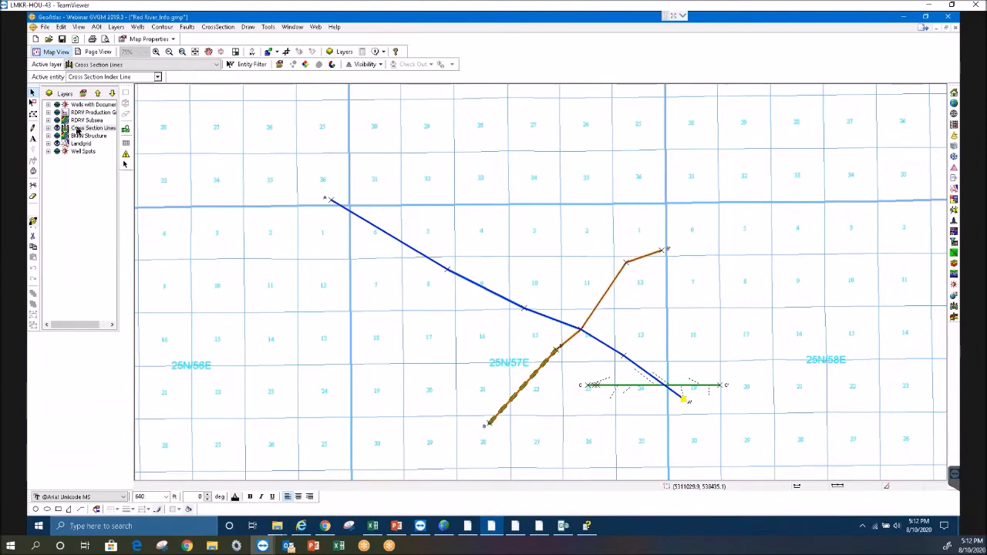
click(77, 130)
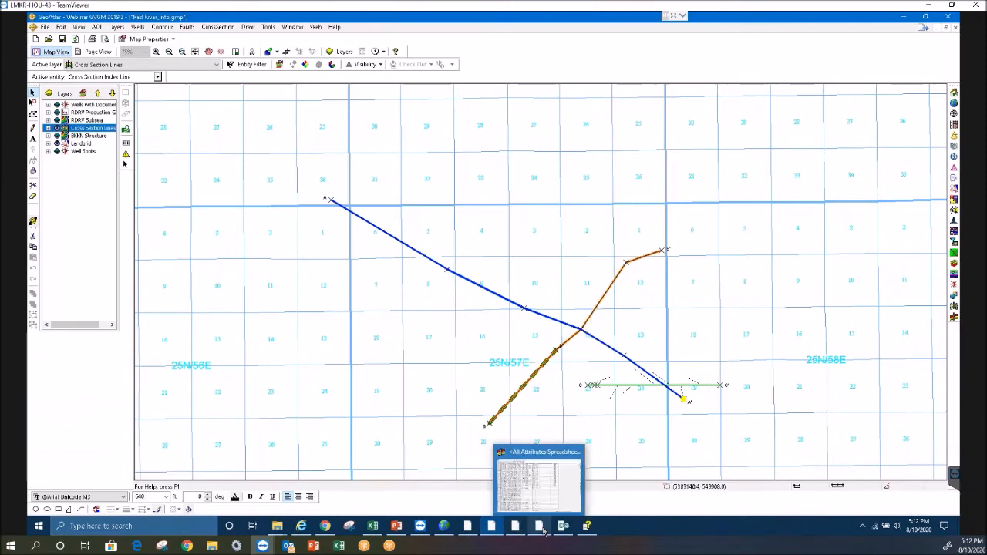
In XSection, start a layer from the Interpolated, Interpolated through Seismic, Prueba de capa and Southwest to Northeast sections, and cancel it
click(516, 527)
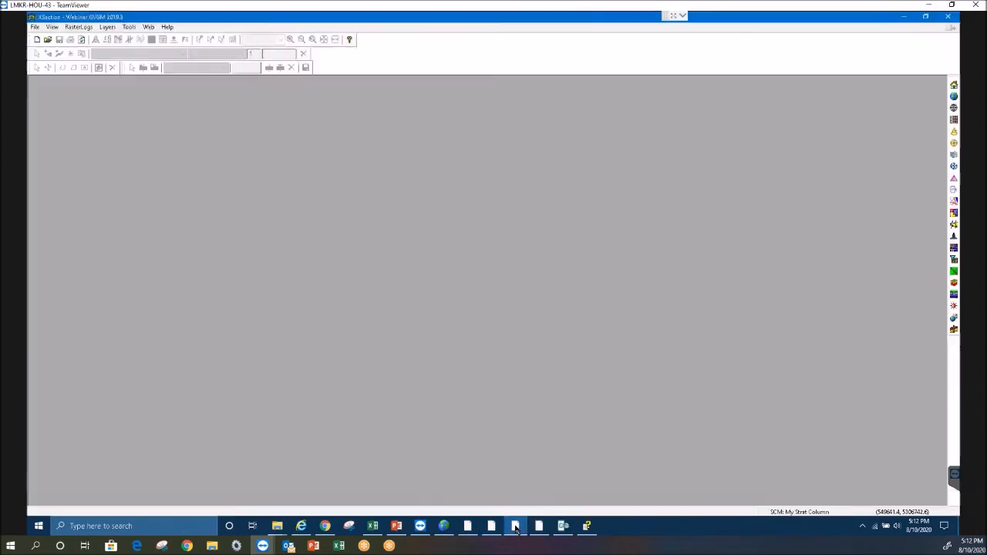
click(108, 27)
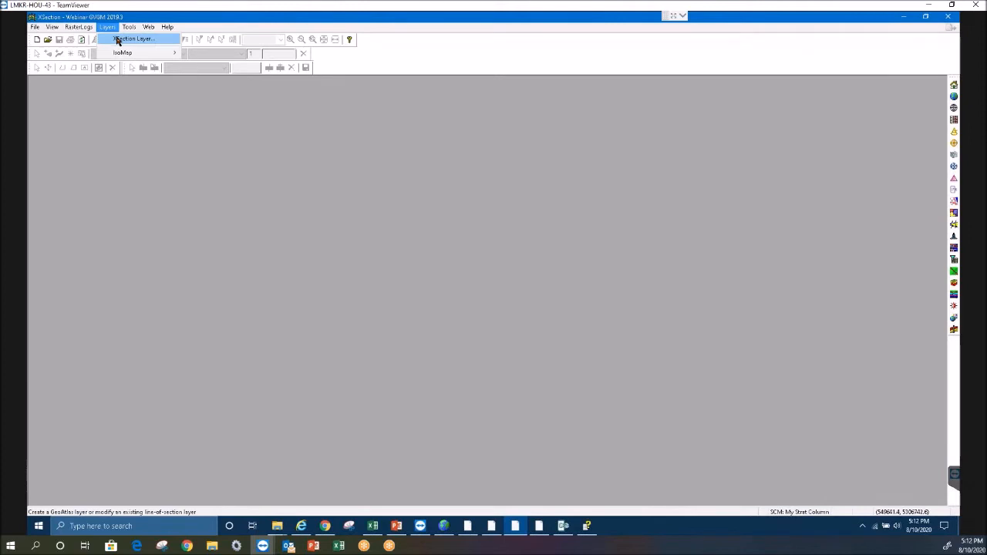
click(117, 39)
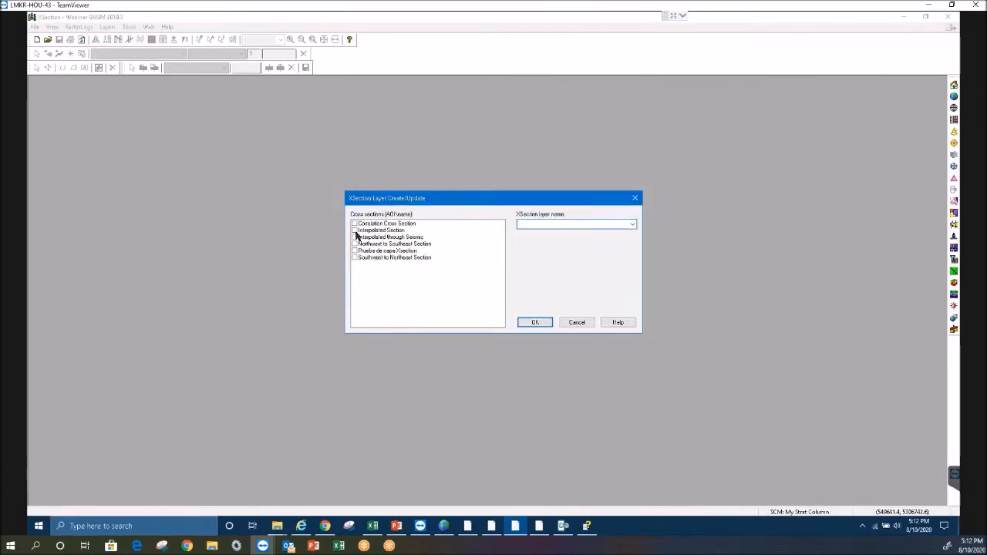
click(354, 231)
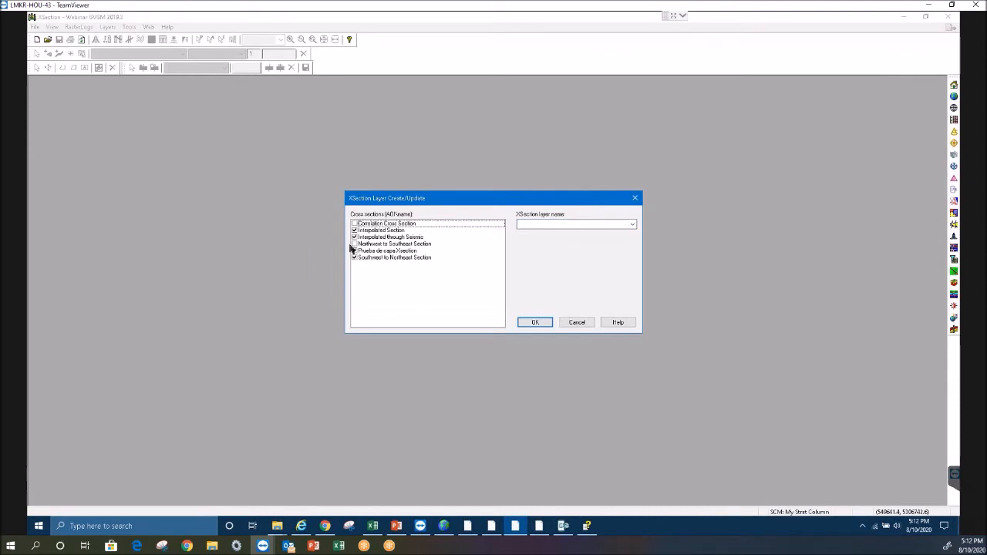
click(575, 224)
click(578, 323)
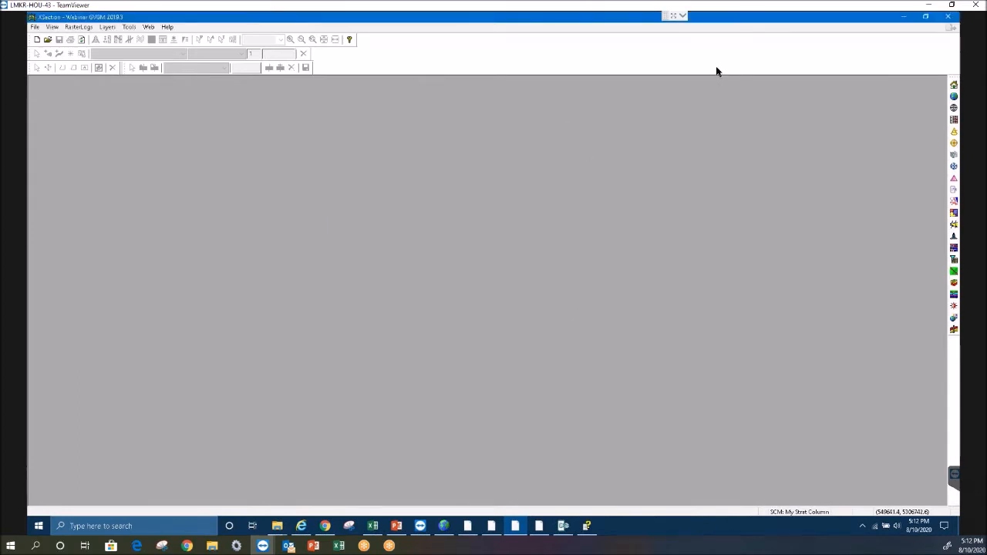
click(906, 17)
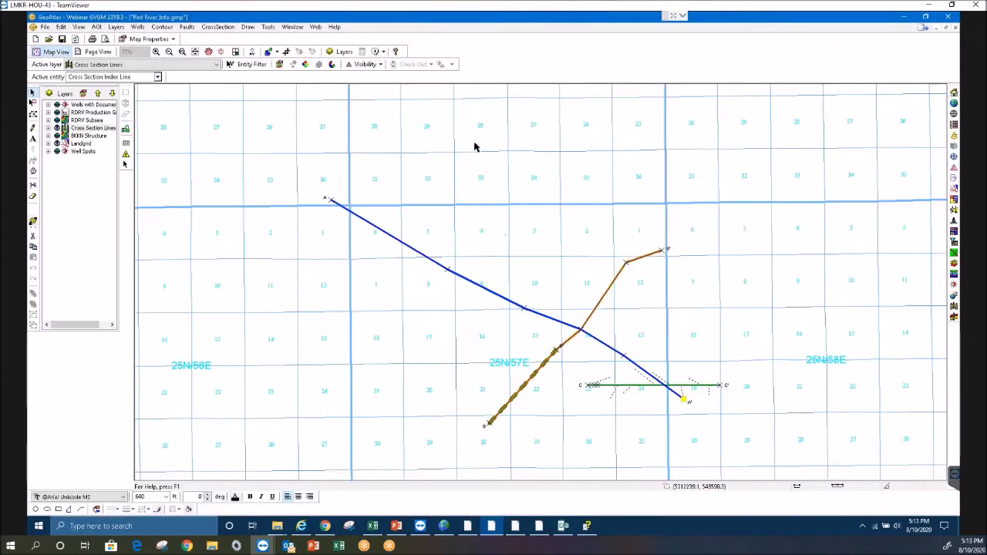
In GeoAtlas, make Cross Section Lines the active layer and open the A-A' section line in GVERSE Geomodeling
click(81, 128)
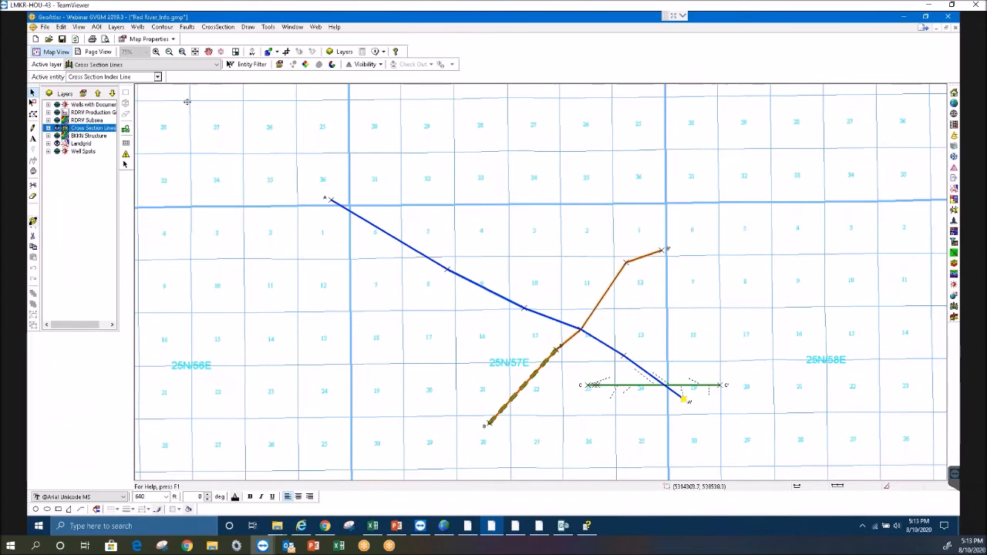
click(175, 67)
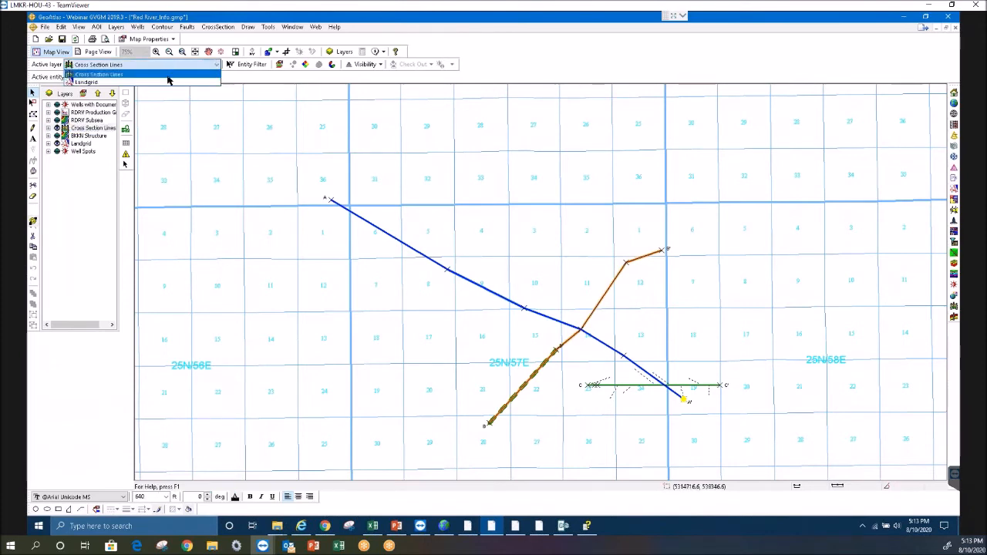
click(168, 74)
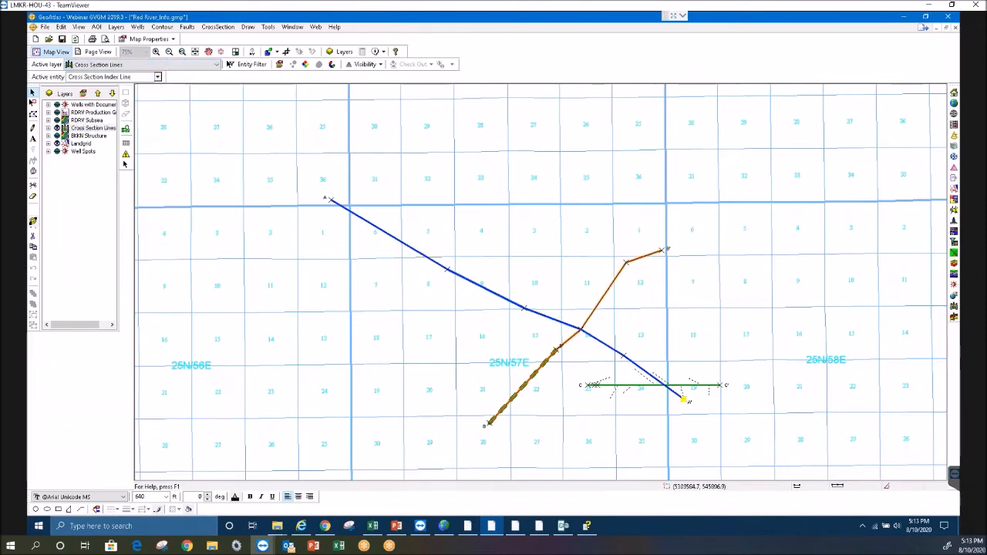
click(614, 365)
click(631, 385)
click(652, 386)
right_click(396, 239)
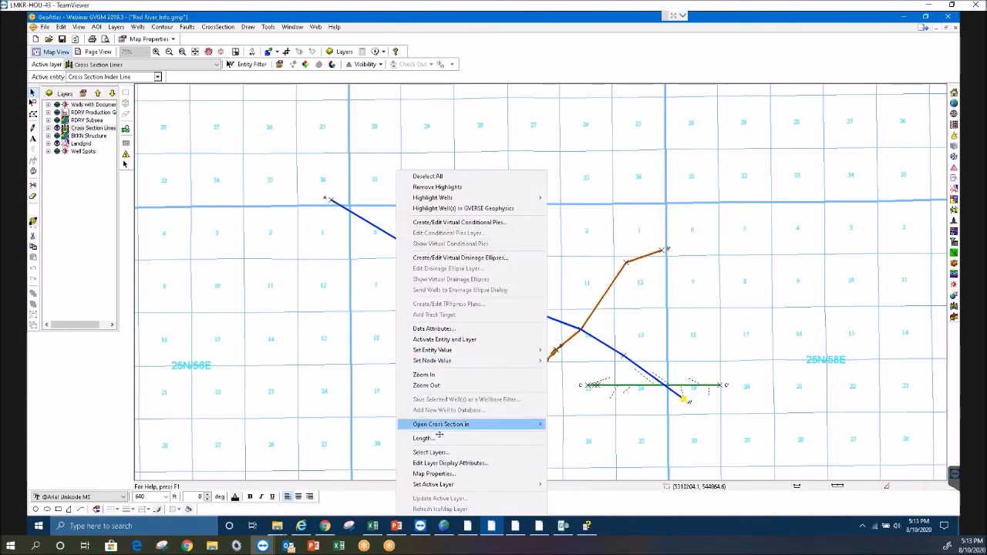
mouse_move(461, 424)
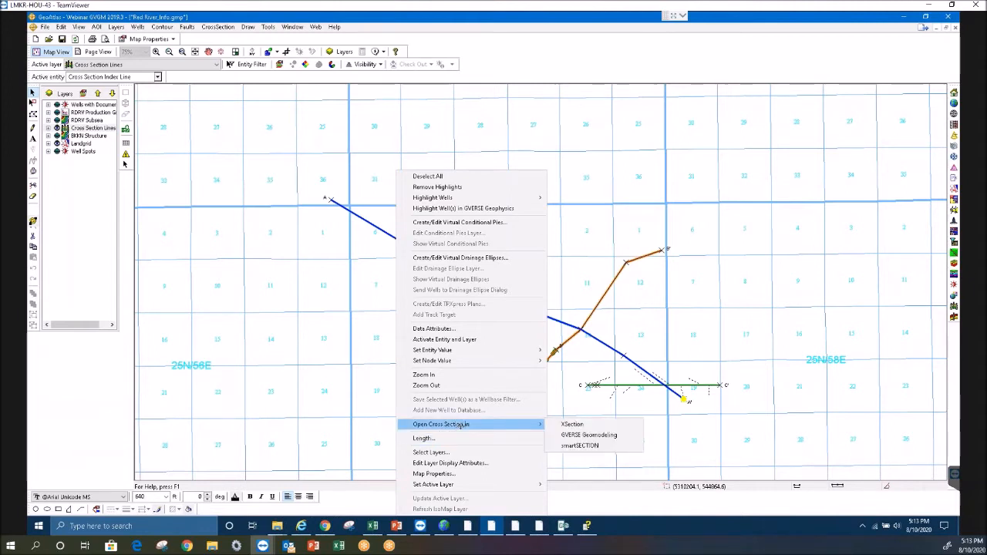
click(602, 436)
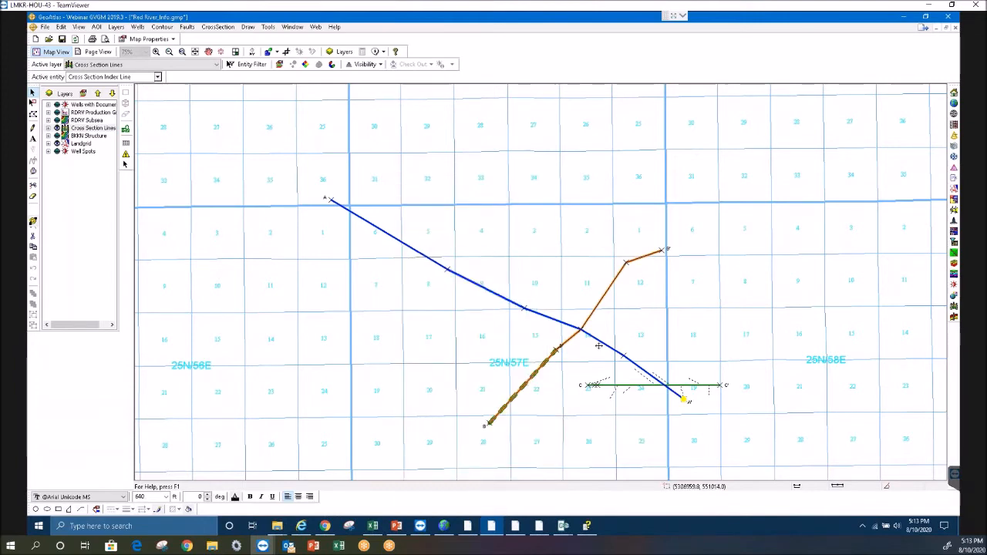
Switch to GVERSE Geomodeling, agree to open the added Northwest to Southeast Section.ssdx, and fit it to the width of its maximized window
click(564, 531)
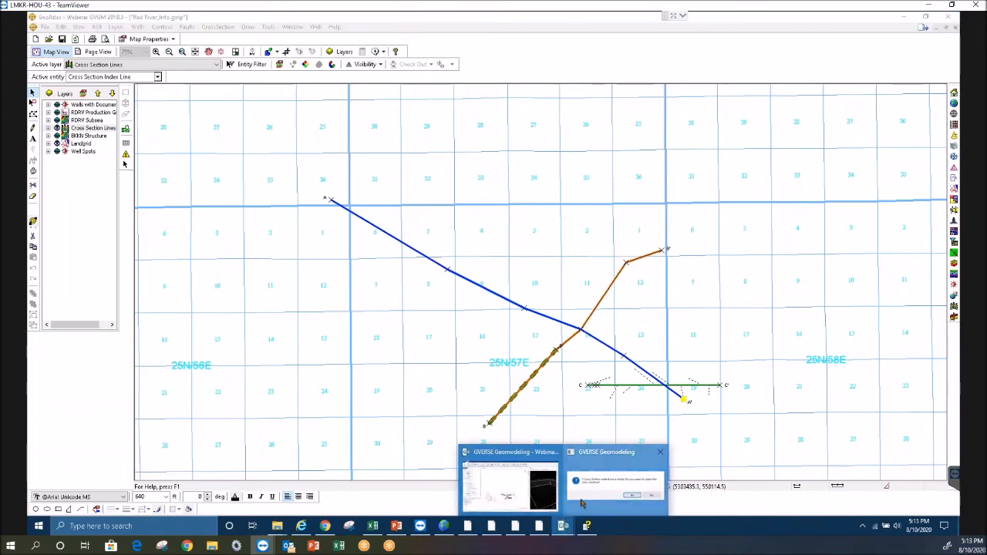
click(584, 502)
mouse_move(564, 530)
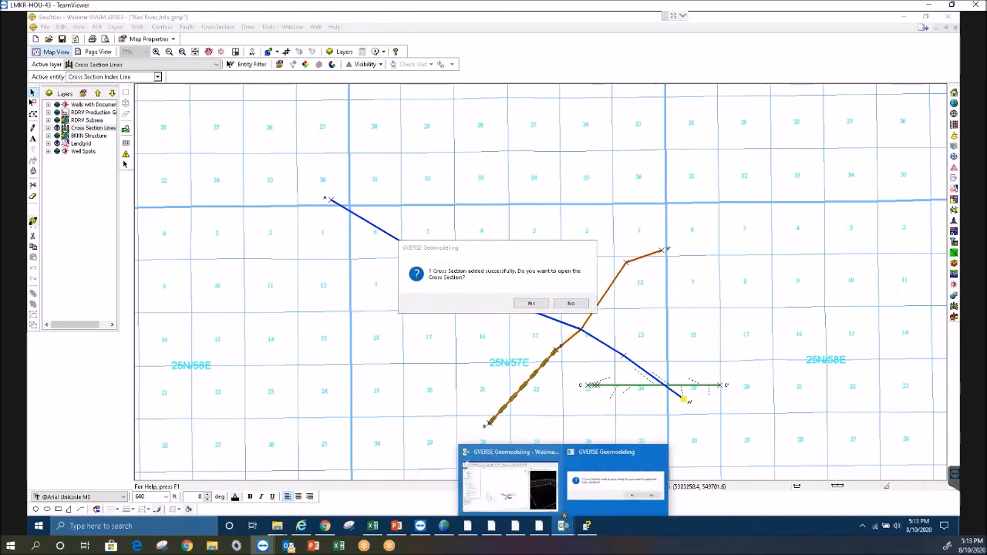
click(489, 496)
mouse_move(564, 530)
click(596, 505)
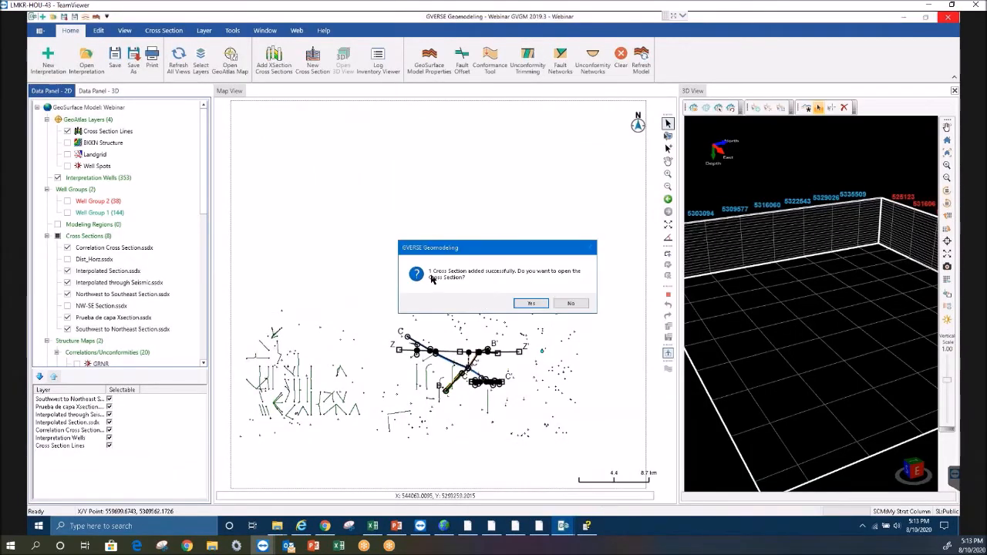
drag(486, 255, 488, 247)
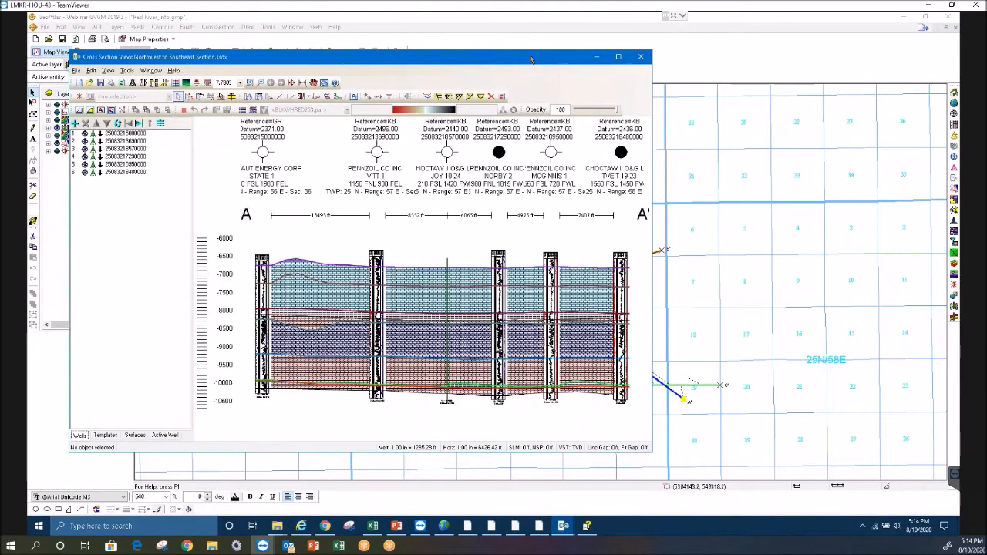
click(618, 57)
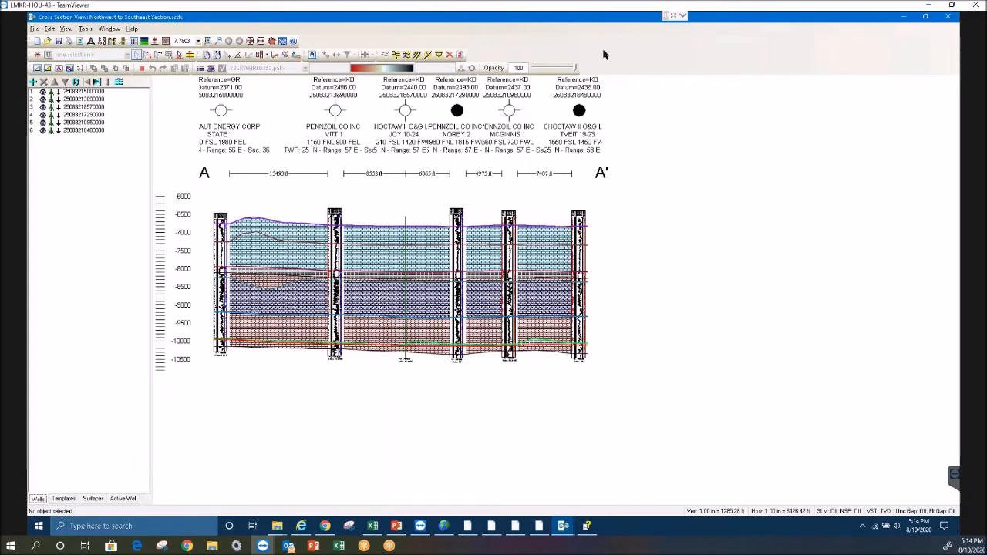
click(261, 40)
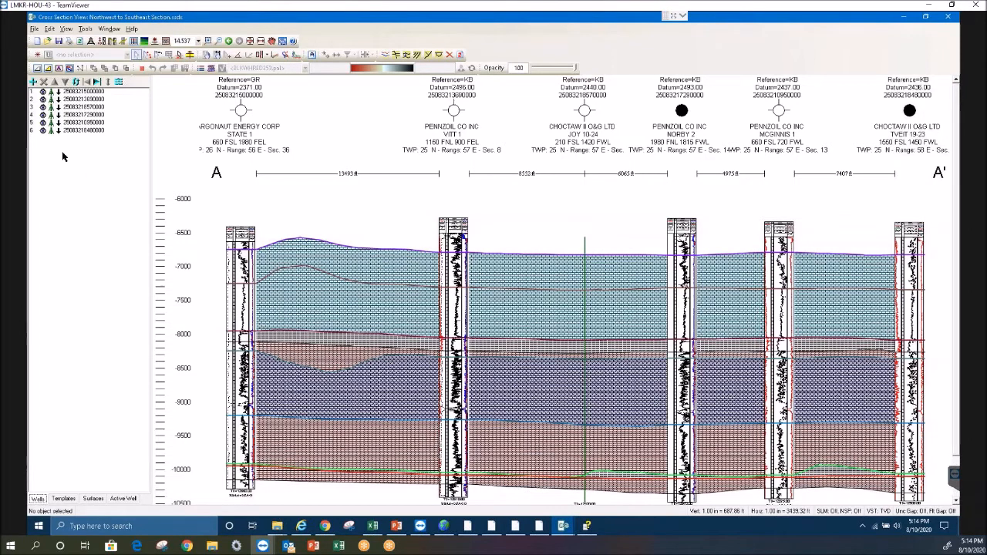
Check the options for saving the cross section under another name and as a cross section template, cancelling each
click(34, 29)
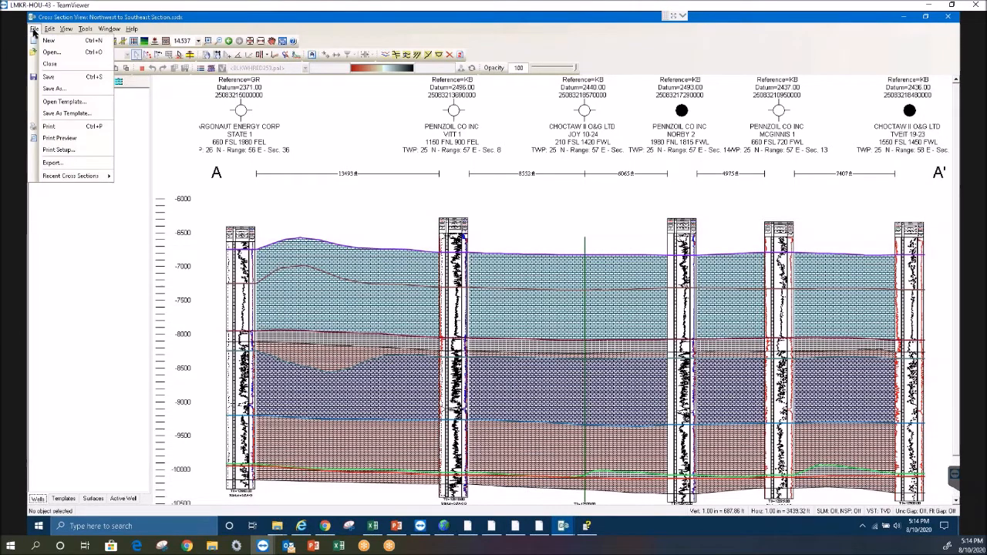
click(54, 90)
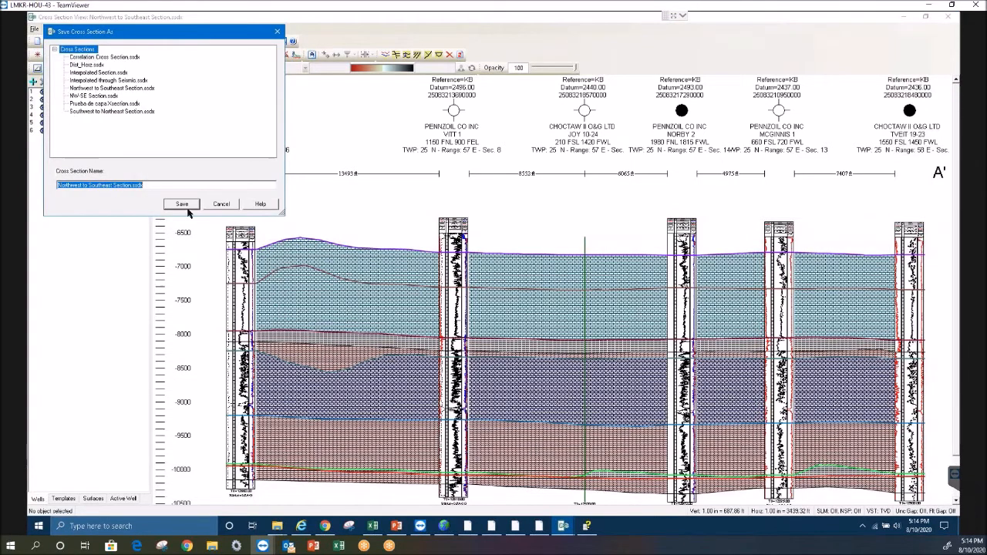
click(221, 204)
click(34, 28)
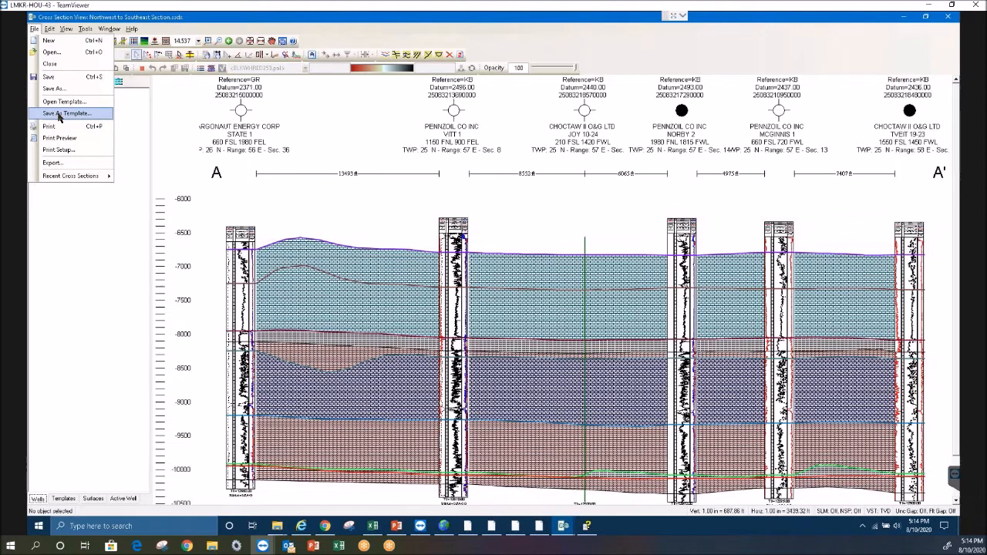
click(59, 116)
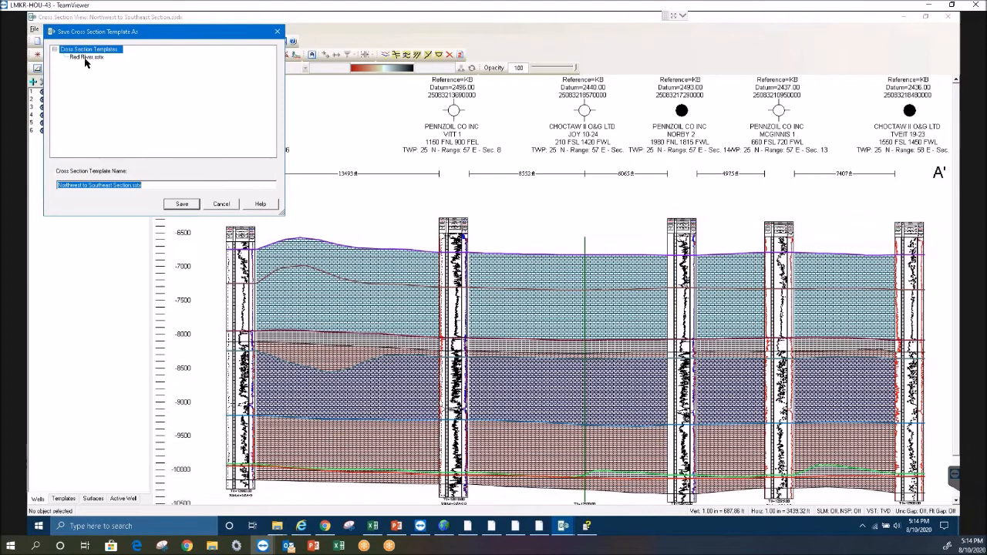
click(221, 204)
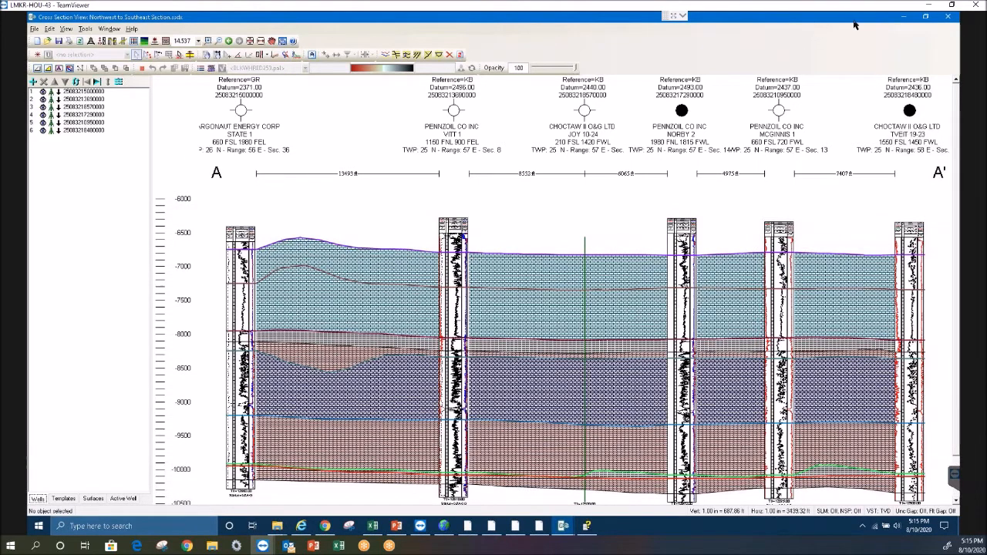
Return to the Geomodeling map and box-select the wells west of, around and east of the cross section lines in turn
click(904, 17)
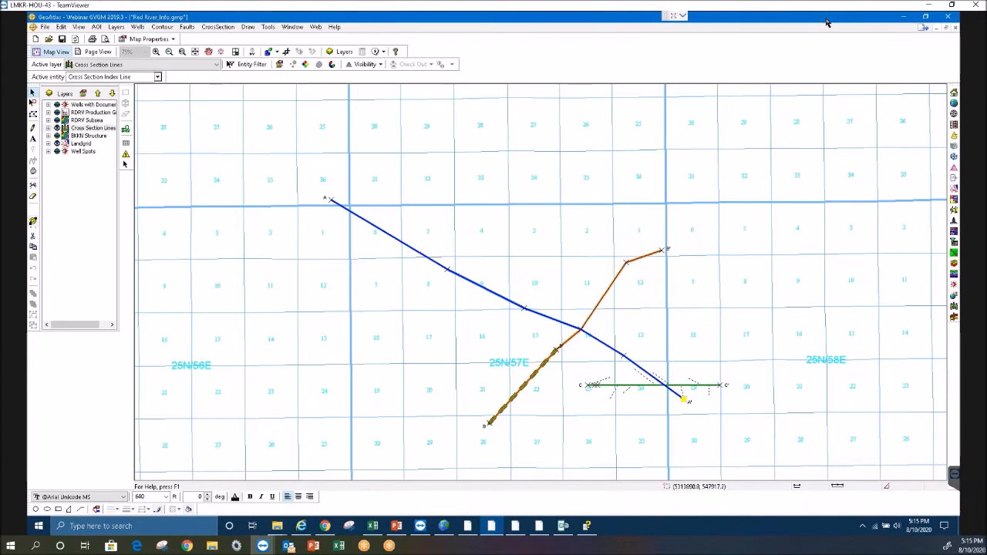
click(909, 18)
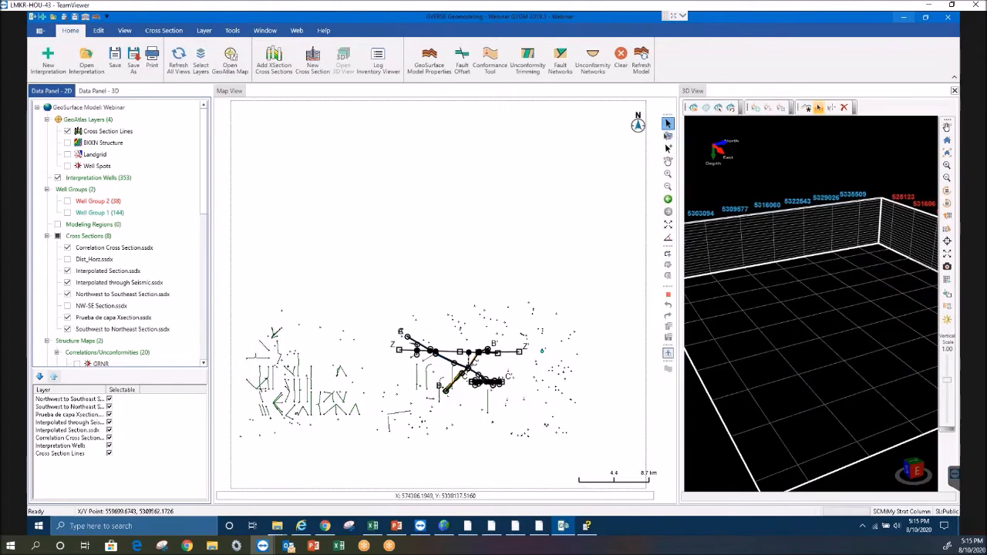
drag(266, 303, 388, 416)
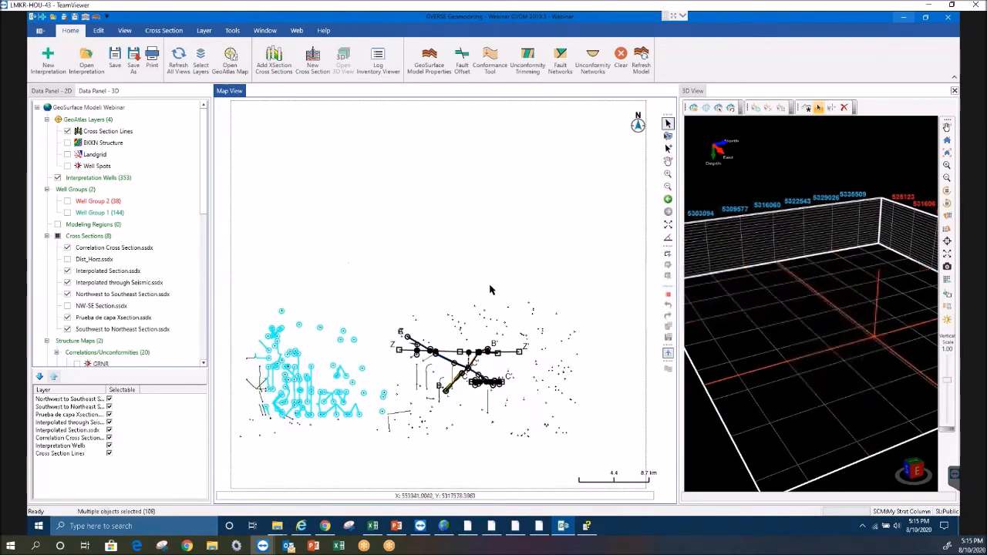
drag(453, 279, 532, 362)
drag(542, 314, 606, 429)
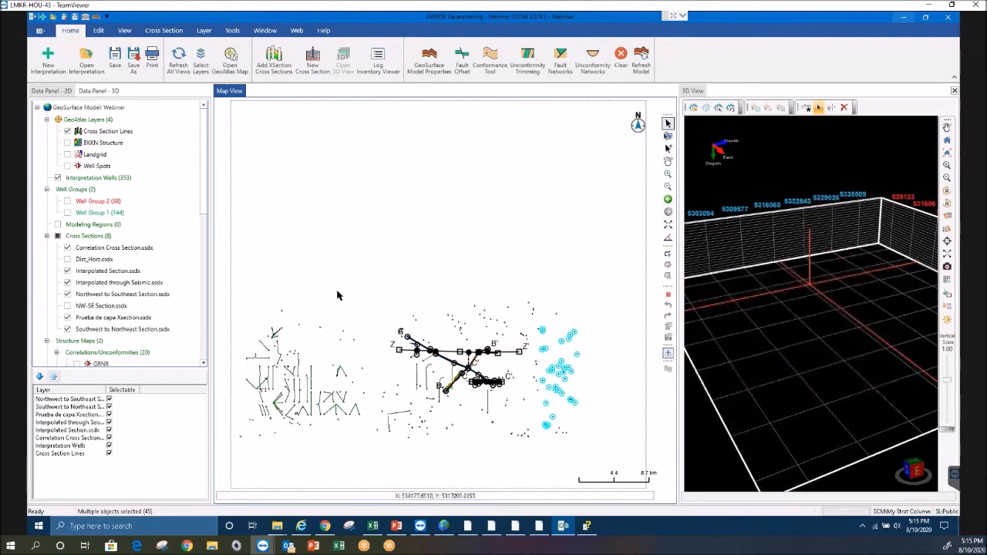
Zoom the map to the selected wells east of the cross section lines and return to the previous extent
right_click(563, 370)
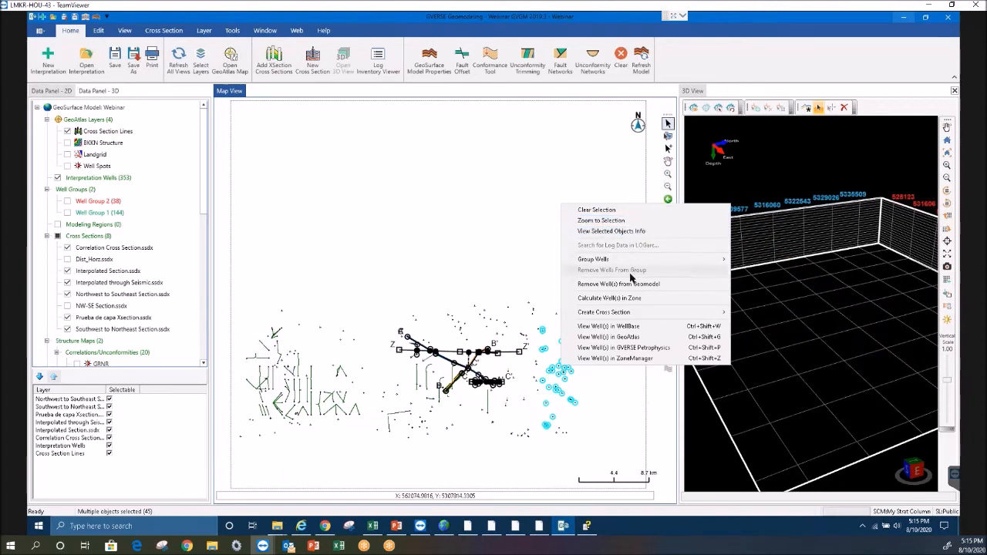
click(601, 221)
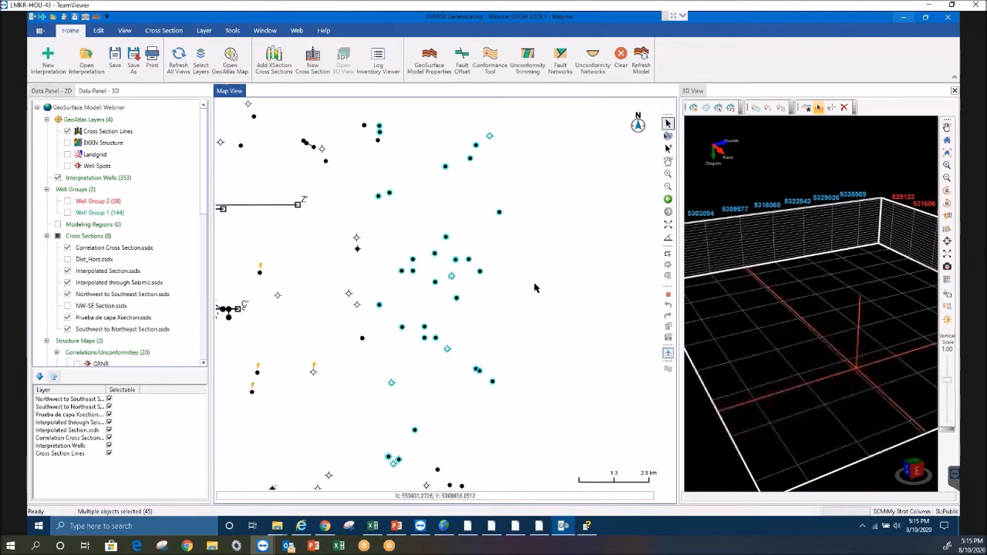
click(669, 200)
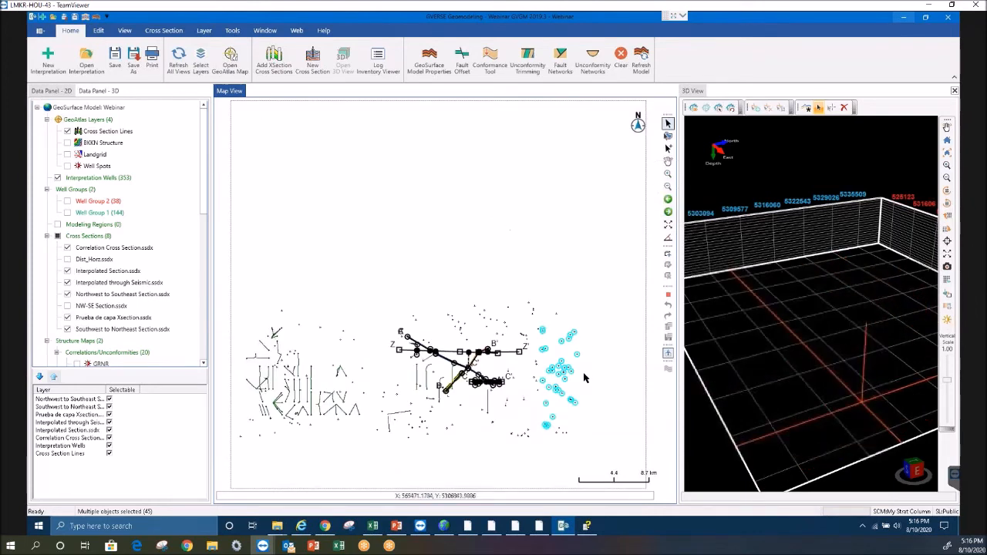
Review the grouping, zone calculation and cross section options for the selected eastern wells without applying any
right_click(560, 375)
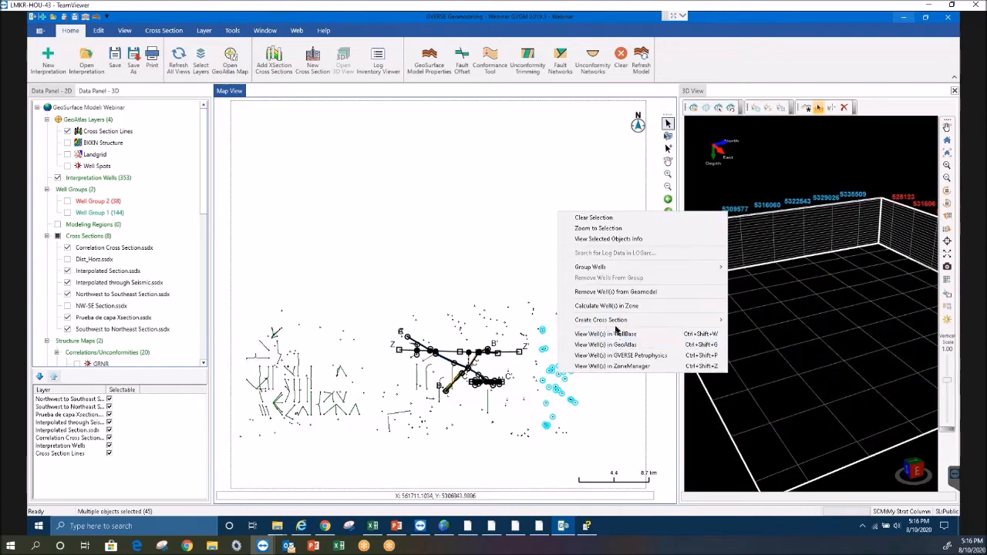
mouse_move(607, 323)
mouse_move(609, 268)
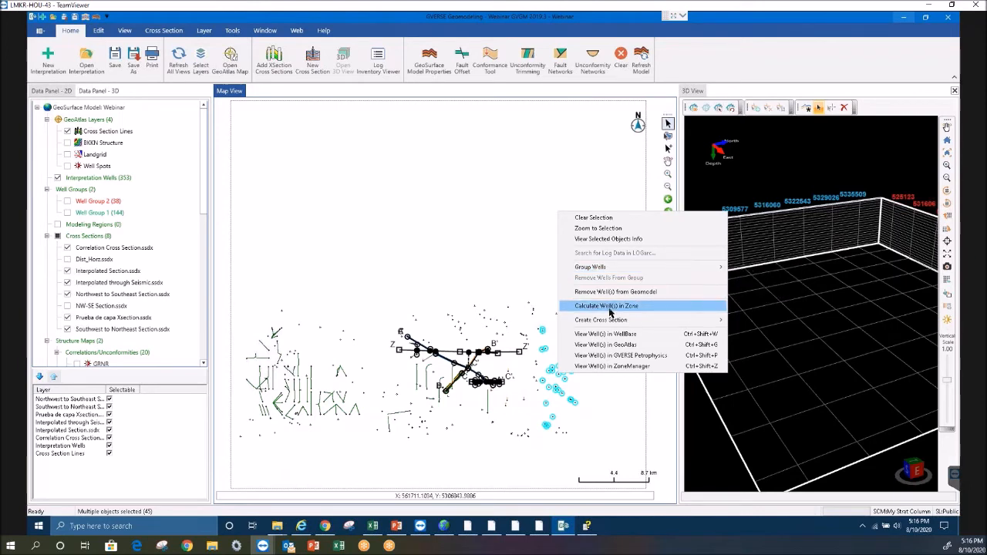
click(518, 239)
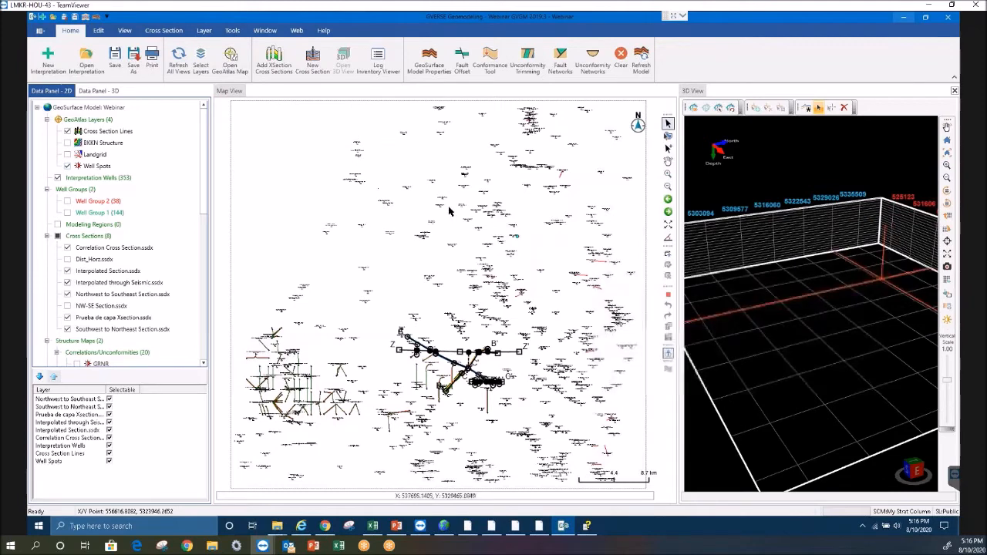
With the Well Spots layer shown, box-select the wells well north of the cross section lines and view them in WellBase
drag(433, 186, 555, 266)
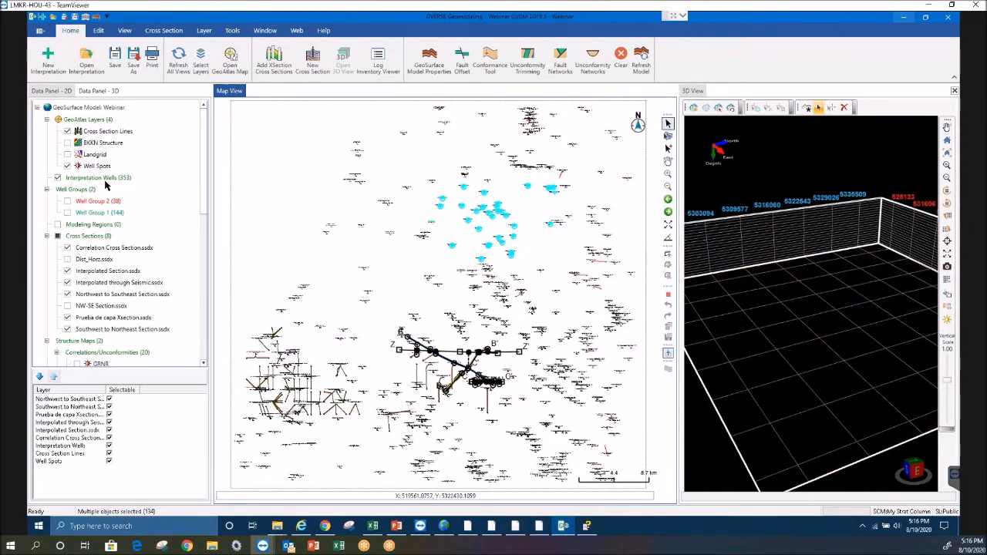
right_click(498, 209)
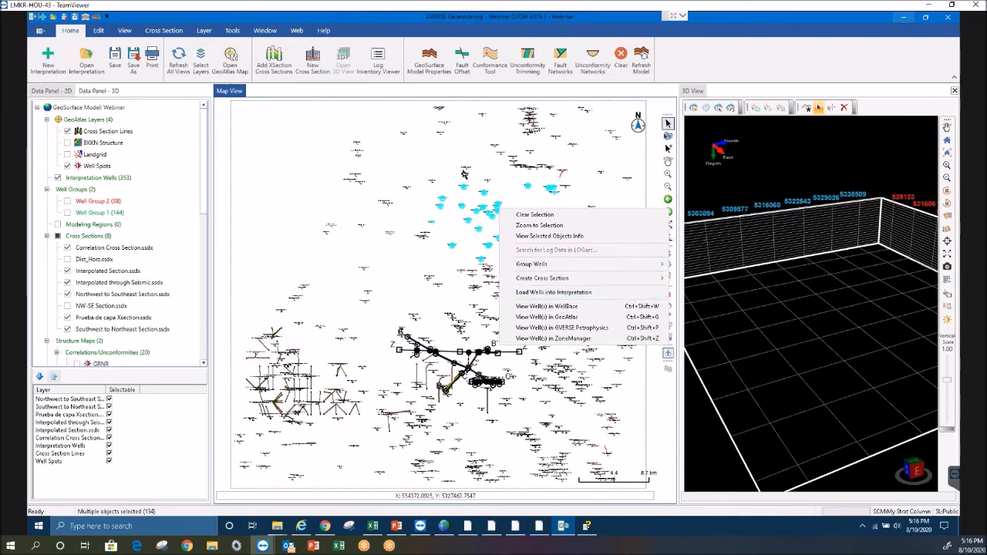
click(539, 310)
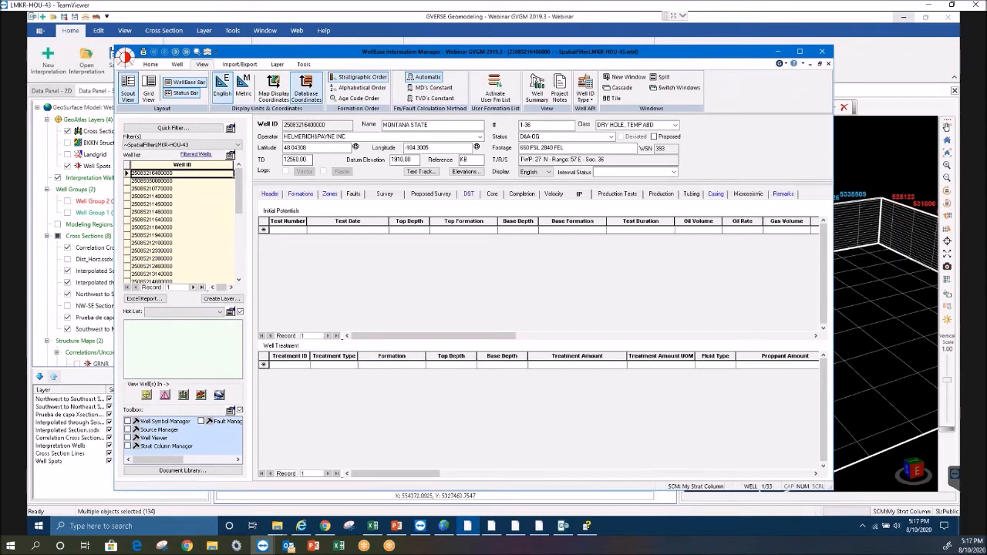
In WellBase, examine several wells' potentials, DST, production, casing, remarks, formations, header and zones, and return to the Geomodeling map
click(160, 220)
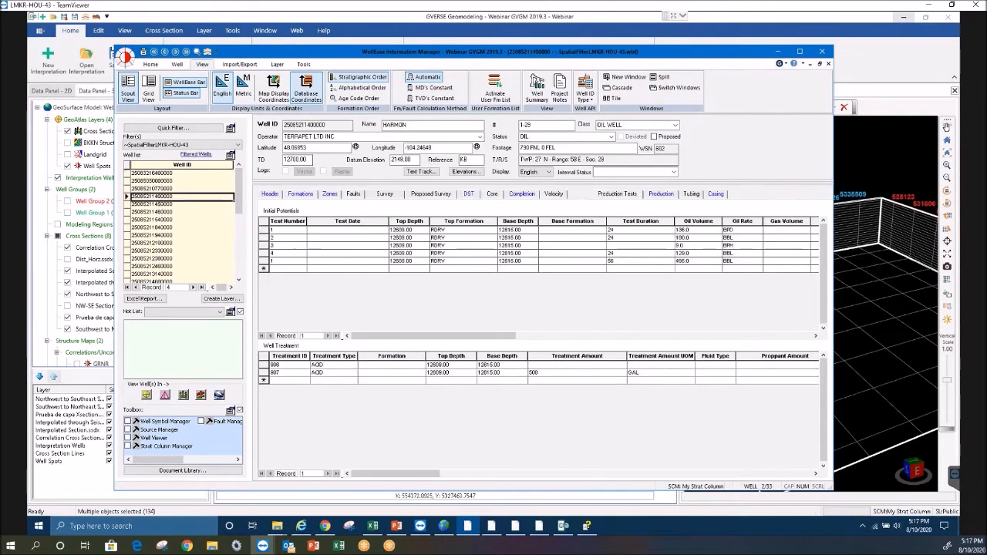
click(161, 243)
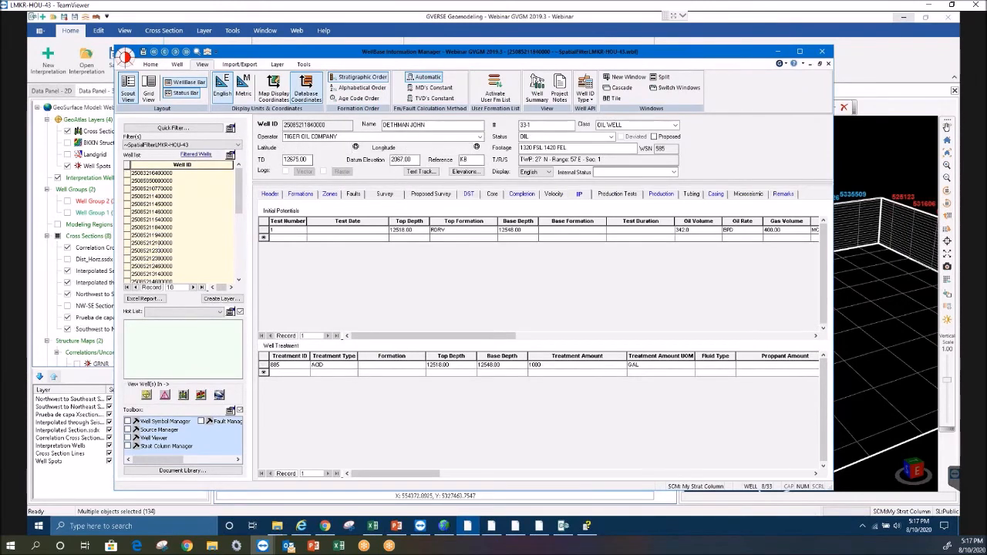
click(469, 195)
click(661, 194)
click(716, 194)
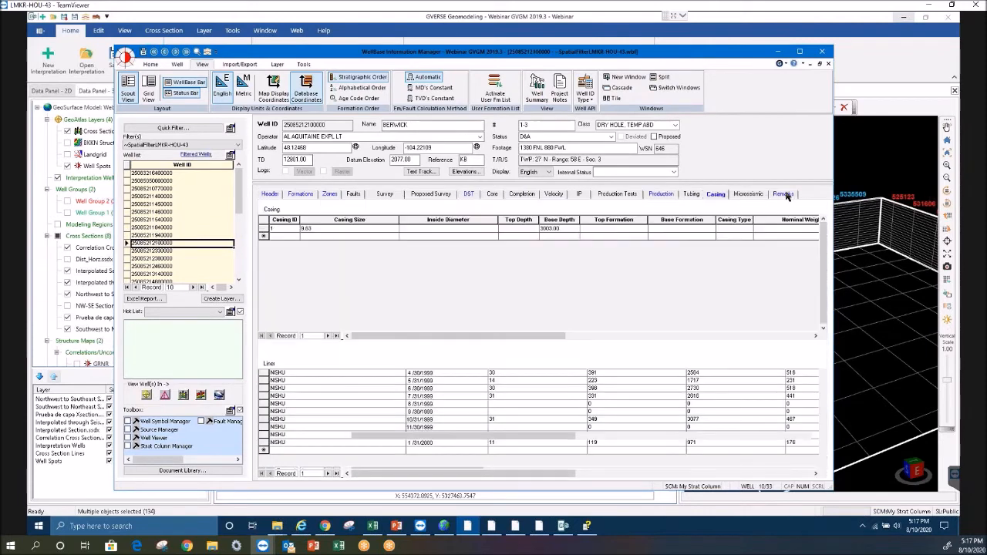
click(783, 195)
click(300, 196)
click(270, 194)
click(330, 194)
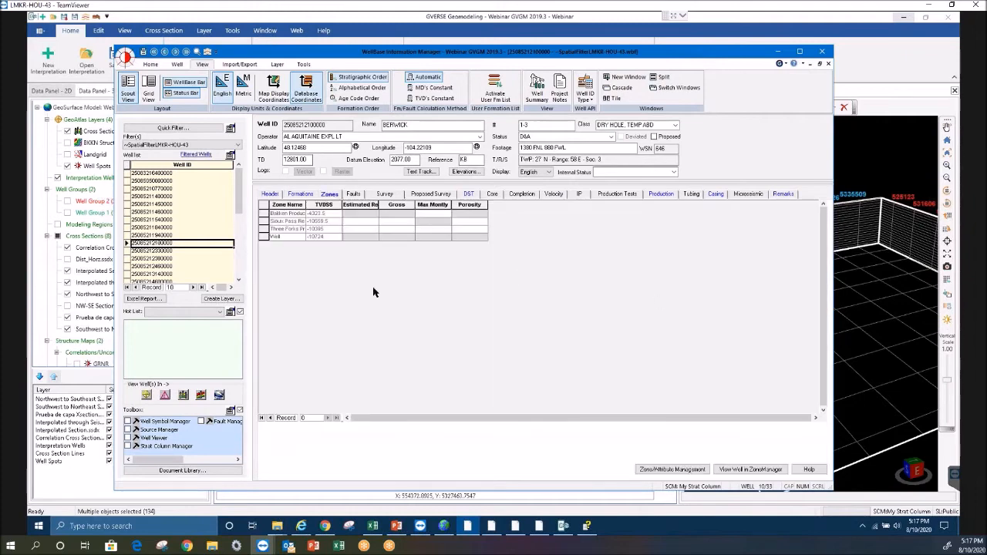
click(778, 52)
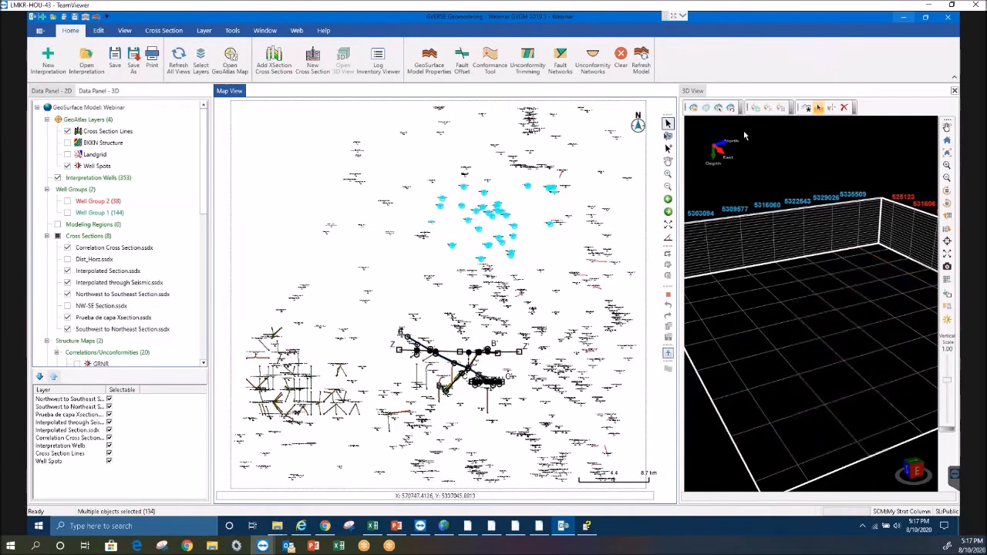
Select the scattered wells northwest of the cross section lines by outlining them with an irregular L-shaped polygon
click(665, 136)
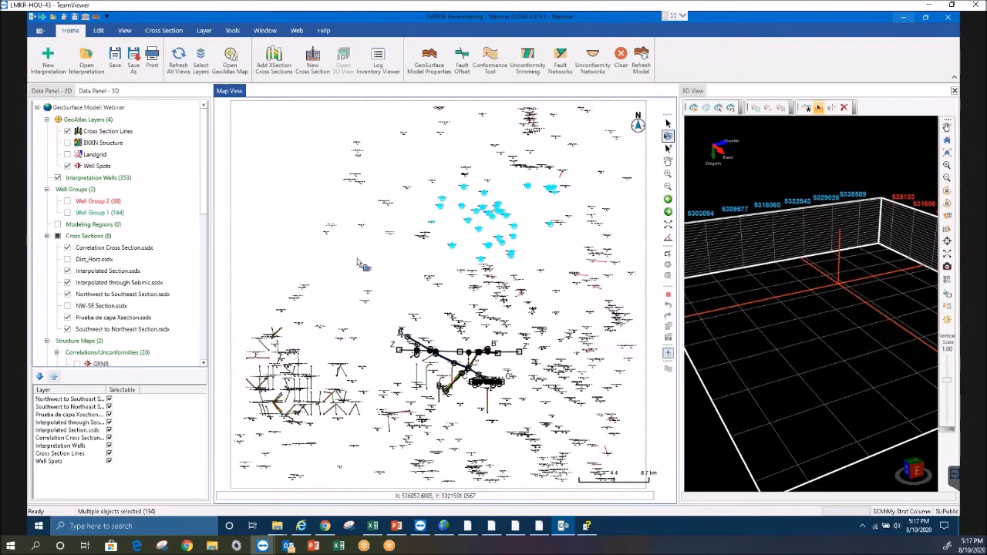
click(411, 265)
click(413, 298)
click(461, 299)
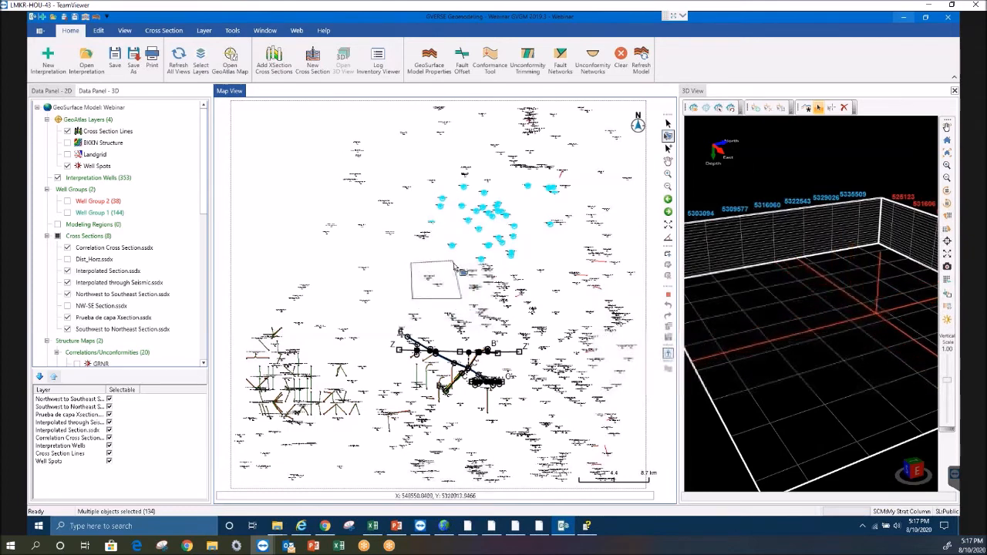
click(453, 261)
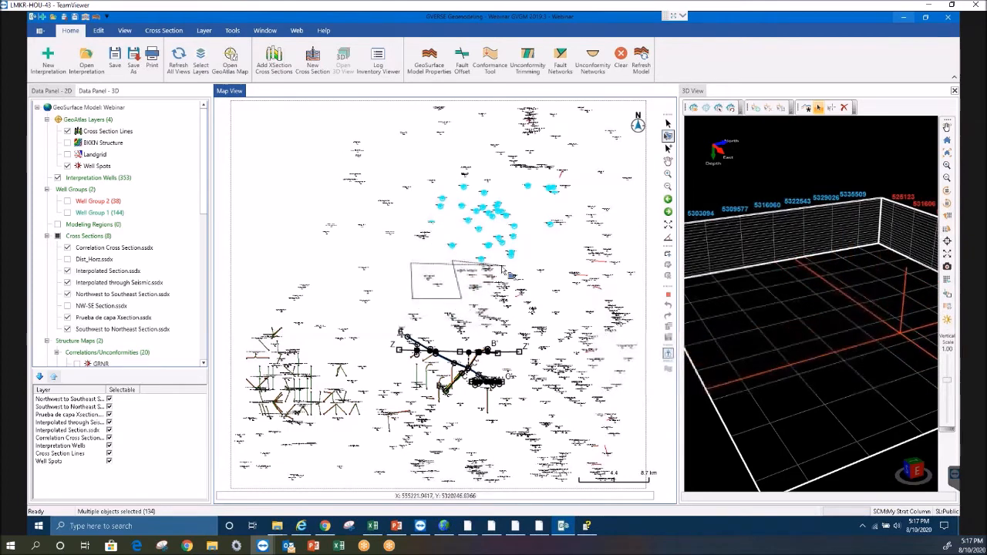
click(425, 214)
click(303, 221)
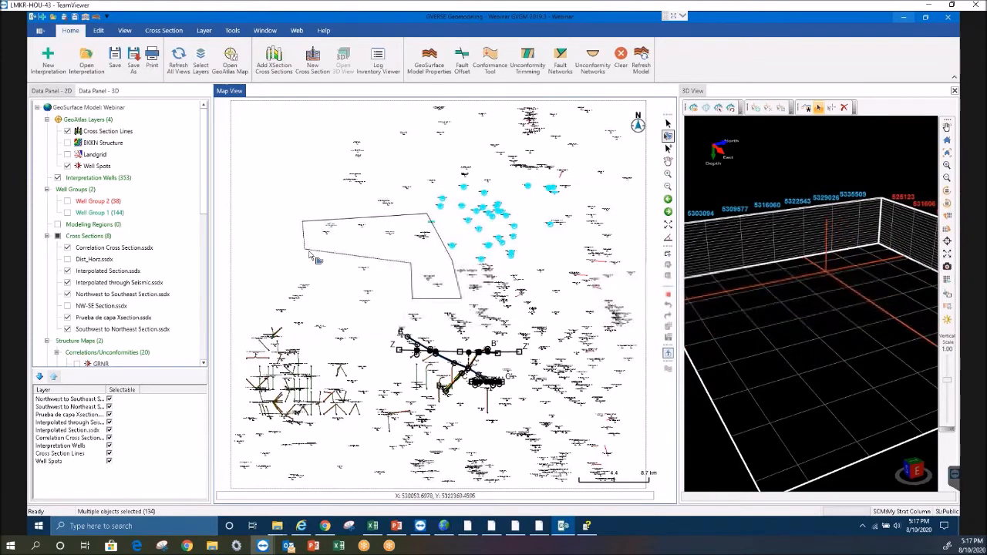
click(328, 242)
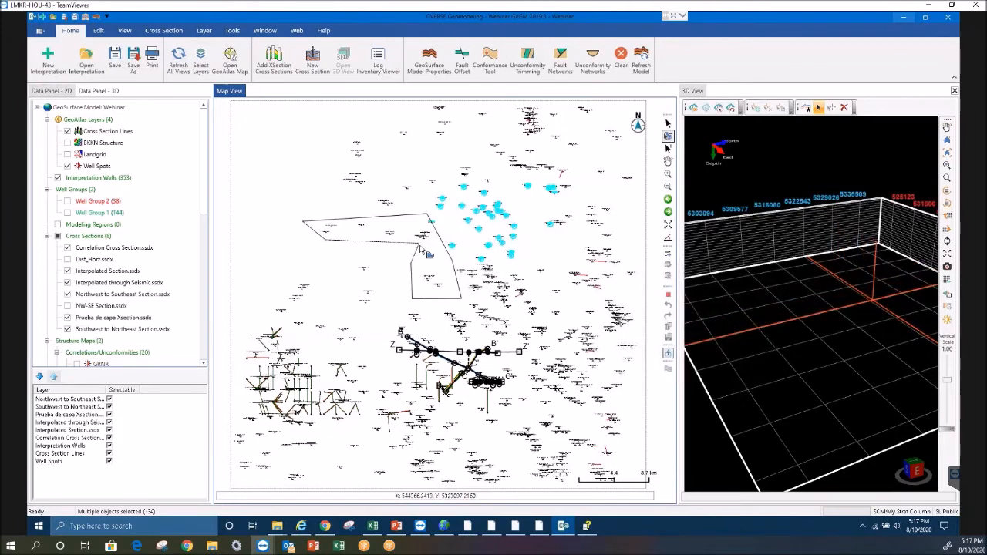
double_click(420, 249)
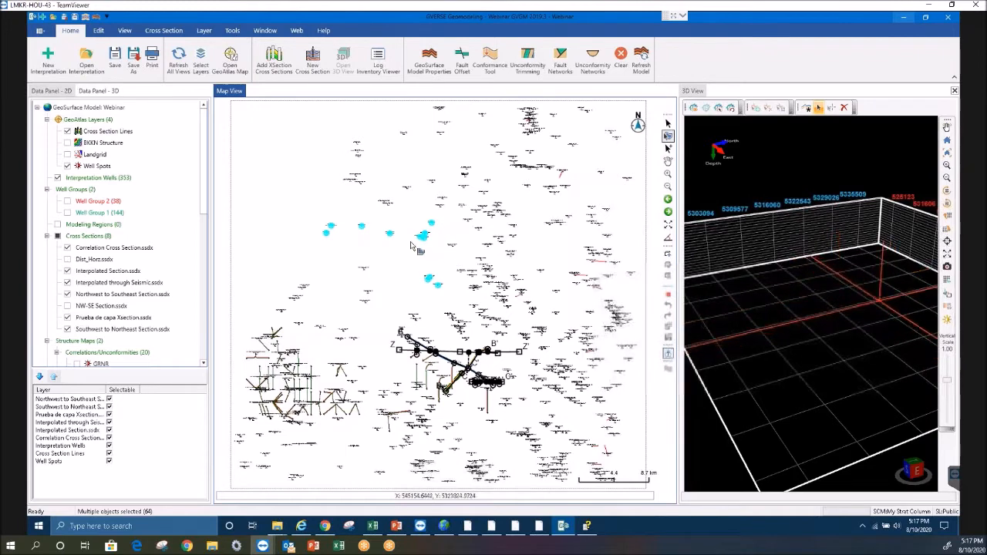
right_click(389, 232)
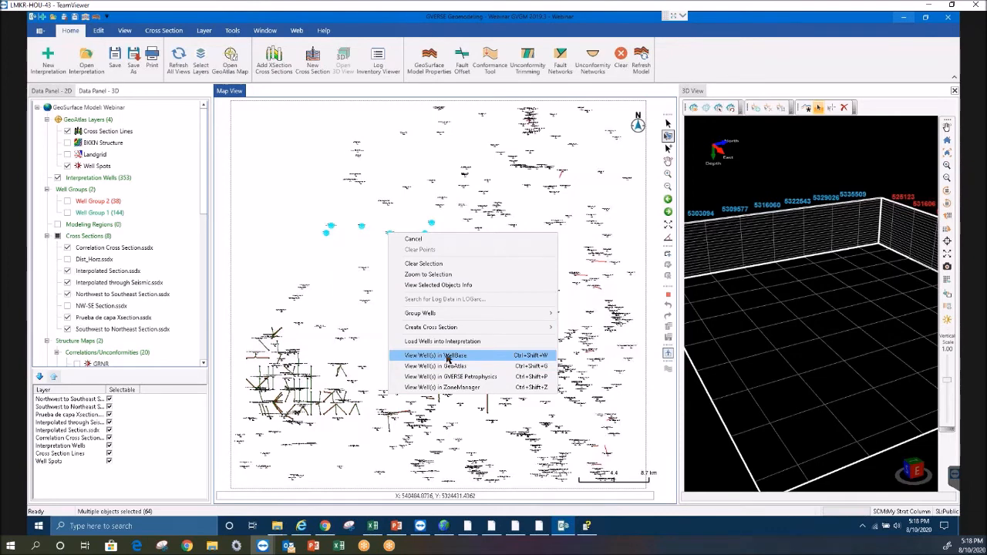
click(415, 171)
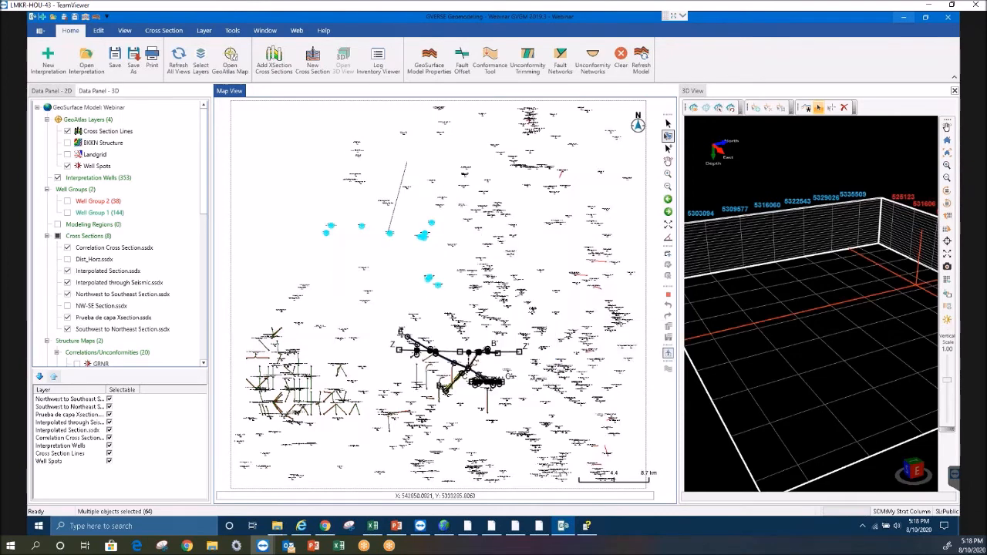
mouse_move(407, 163)
mouse_down()
mouse_move(485, 264)
mouse_move(417, 224)
mouse_move(392, 241)
mouse_up()
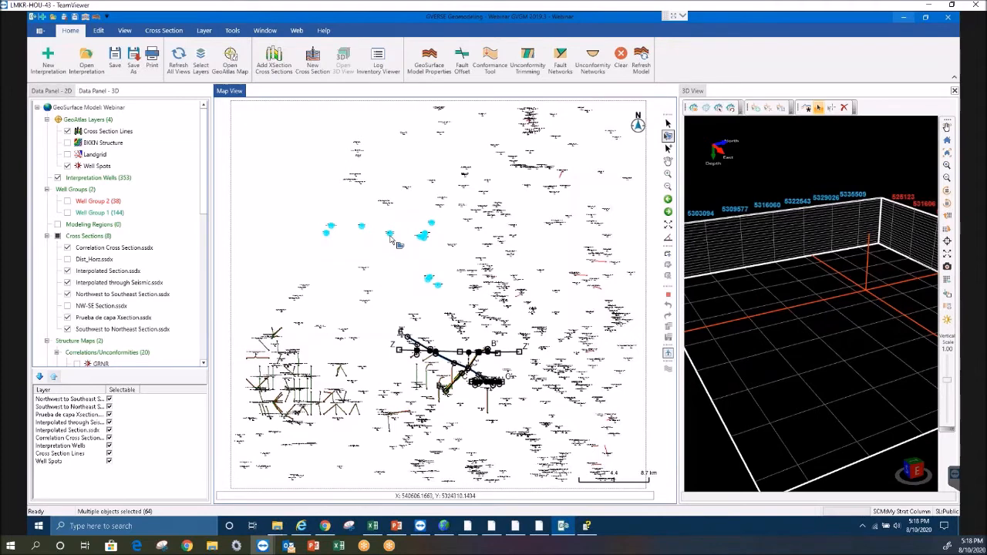
Create a cross section of the selected wells in East West Direction, check its path on the map, and close it without saving
right_click(390, 235)
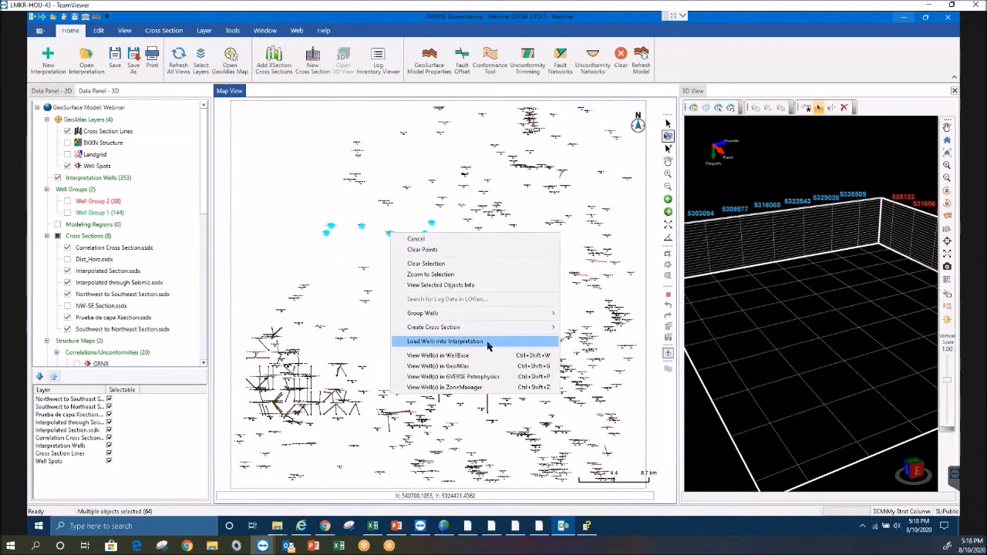
mouse_move(485, 333)
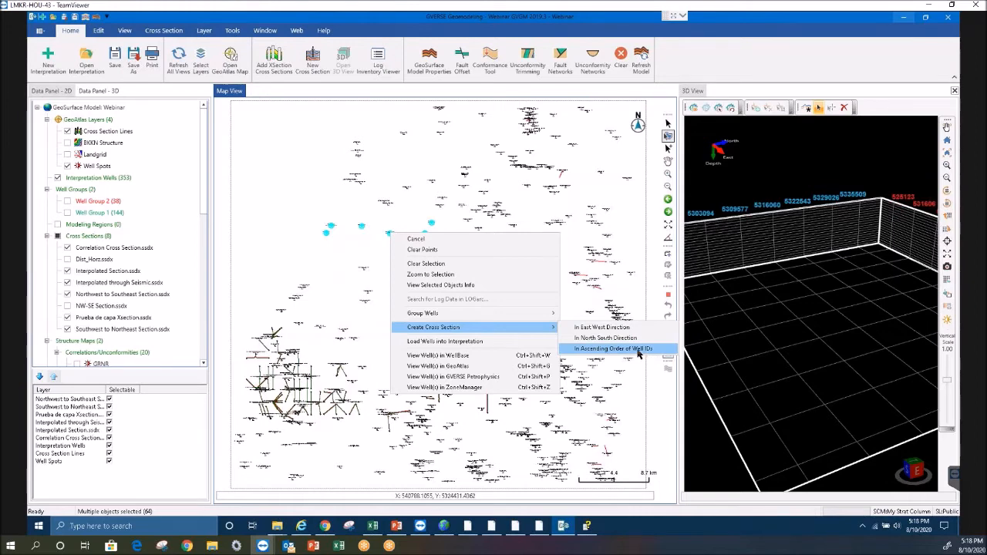
click(600, 330)
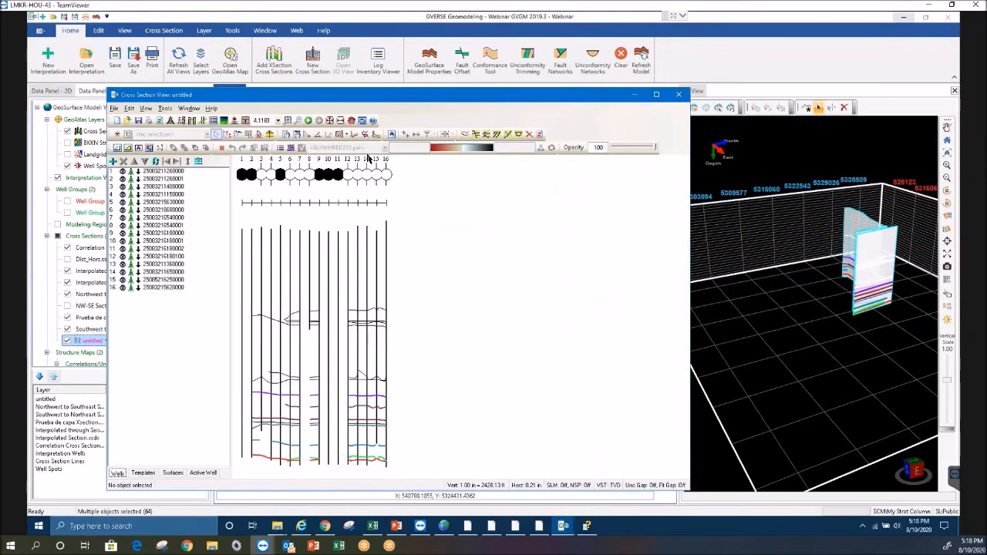
drag(331, 91, 370, 315)
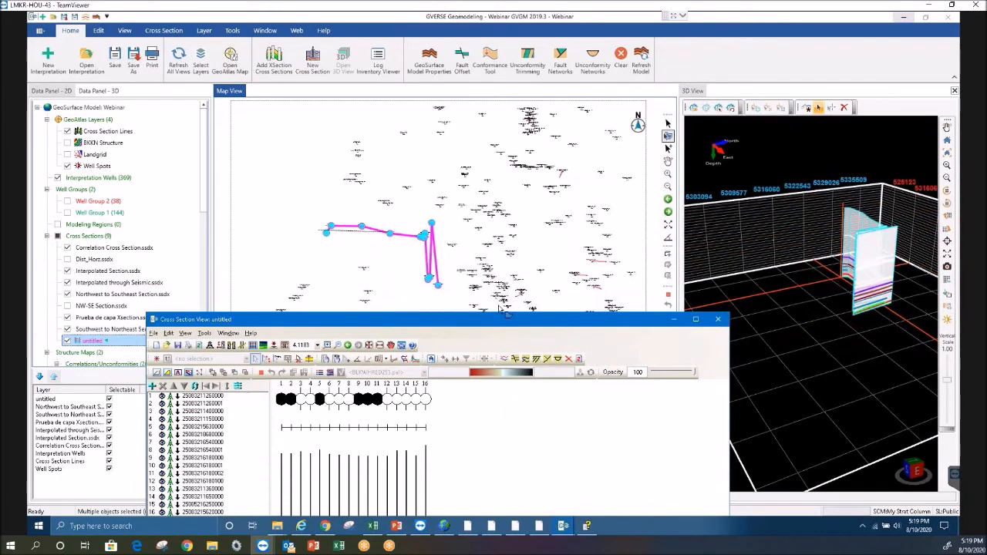
drag(392, 327, 453, 123)
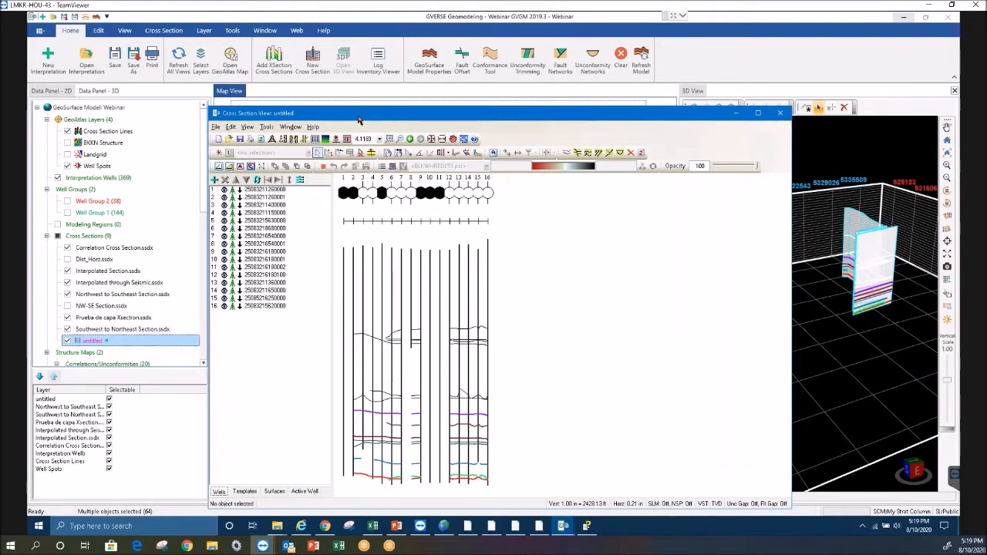
click(780, 114)
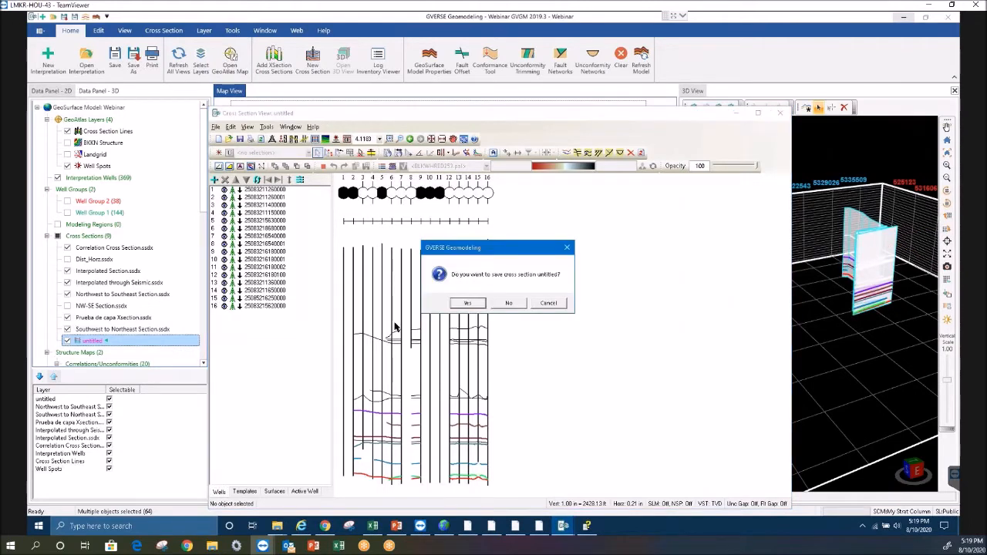
click(509, 304)
Create a cross section of the same selected wells in North South Direction and move its window aside to check its map path
right_click(406, 248)
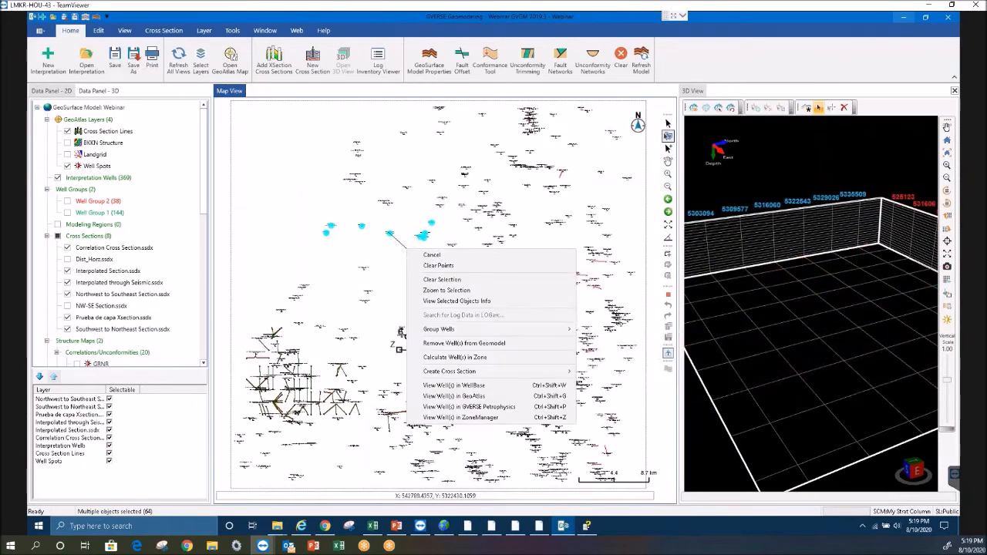
mouse_move(463, 374)
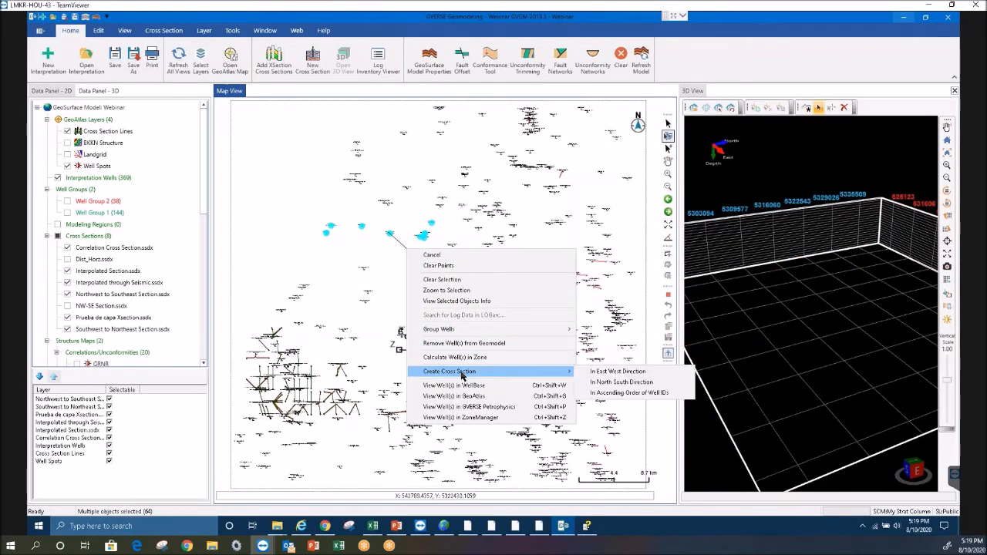
click(619, 388)
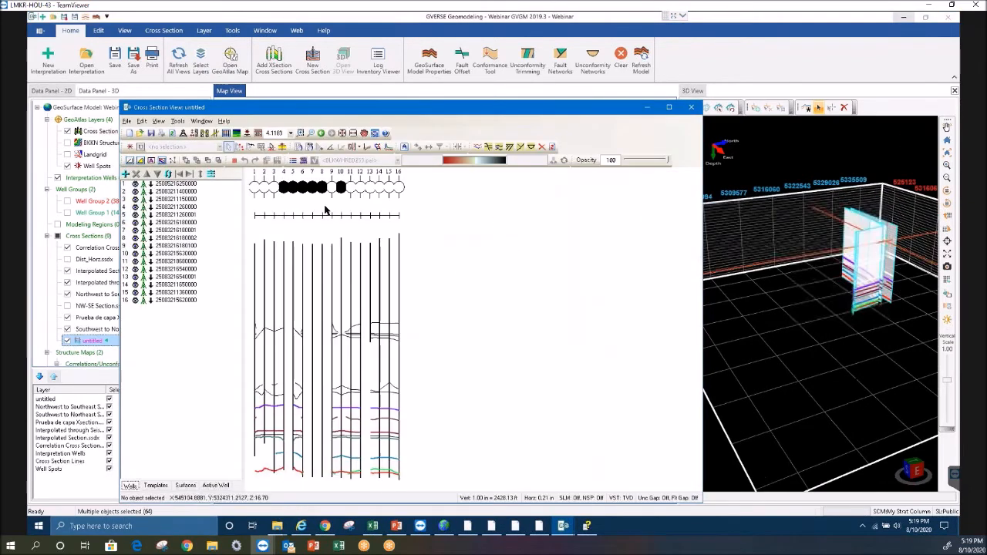
drag(443, 107, 472, 402)
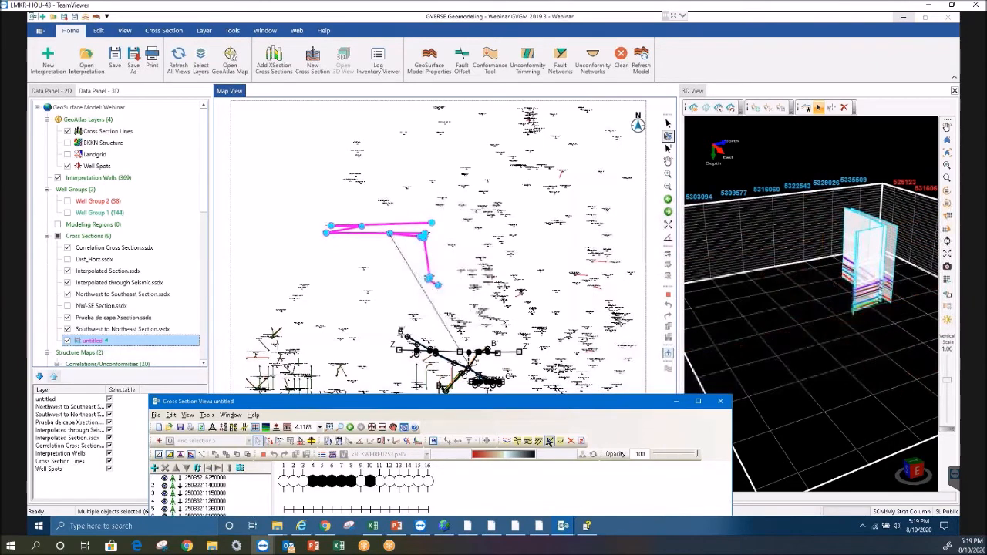
drag(571, 403, 610, 121)
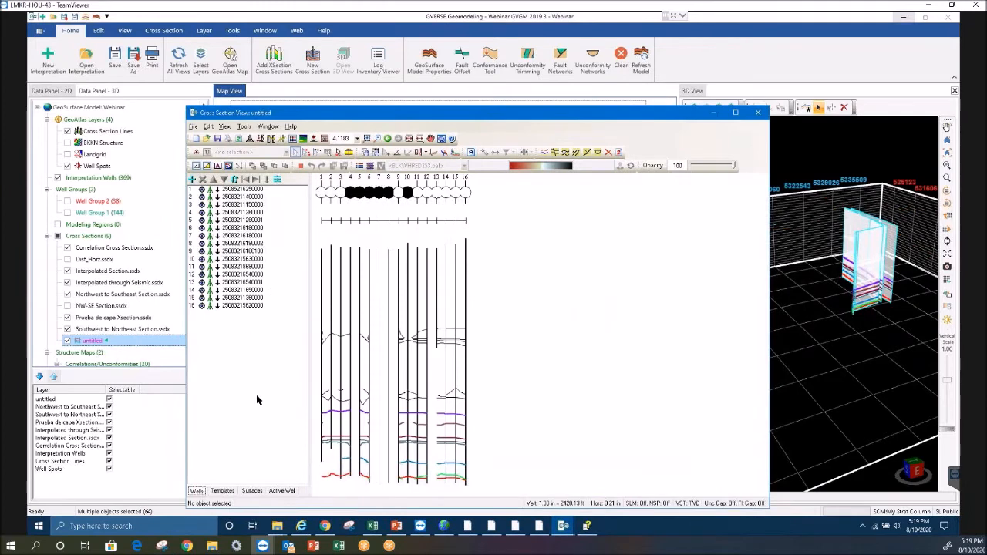
Apply the Red River template to the untitled cross section and inspect the resulting log and surface display
click(252, 491)
click(223, 492)
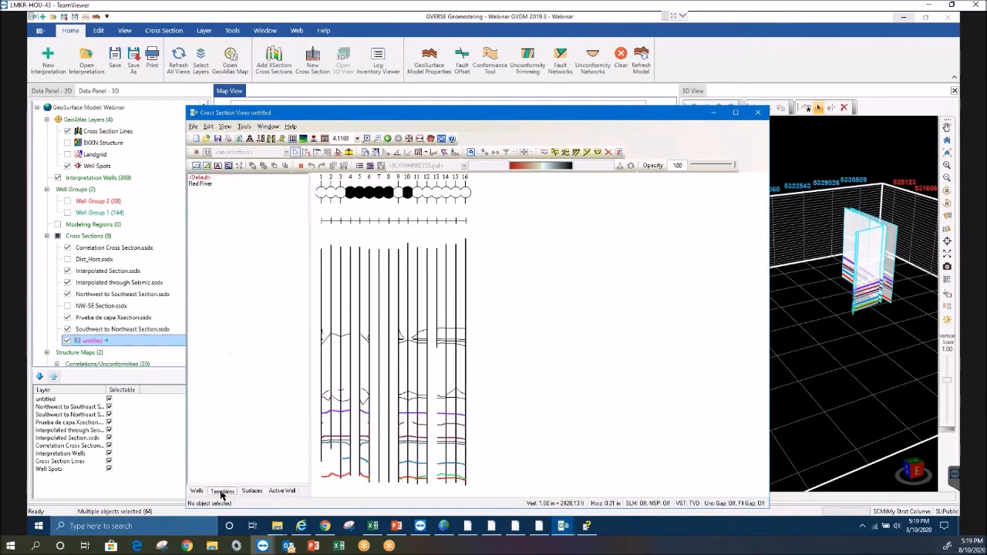
click(210, 185)
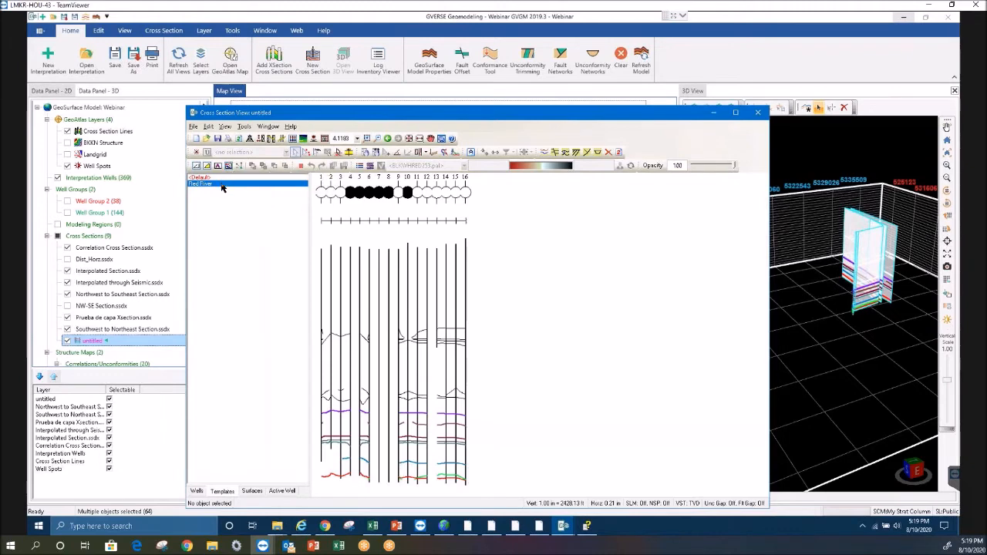
right_click(222, 187)
click(231, 192)
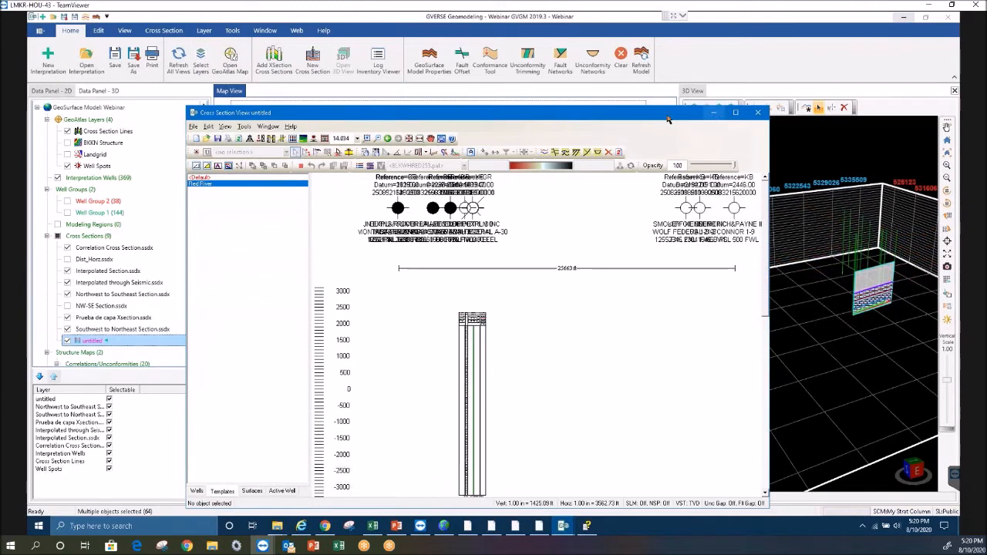
drag(650, 92, 648, 19)
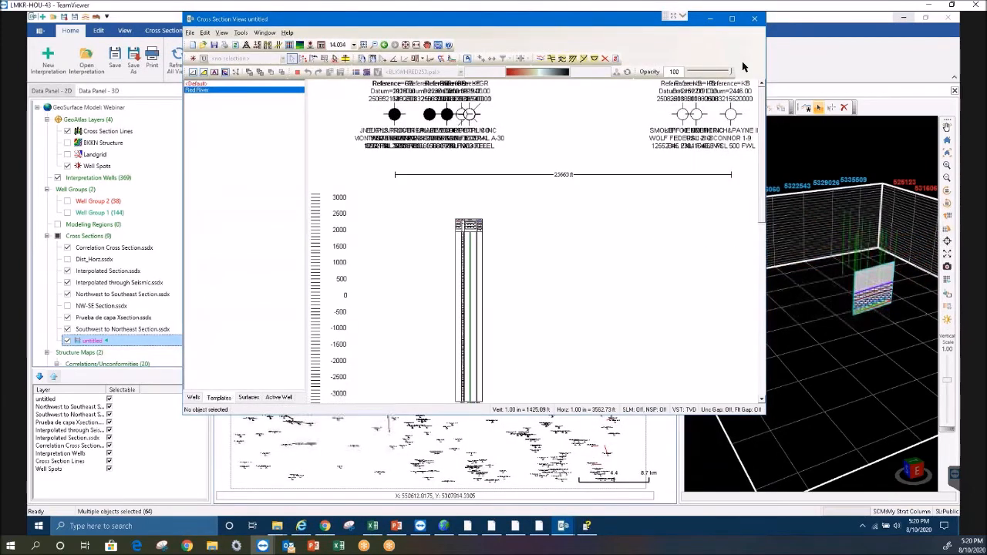
drag(762, 137, 757, 237)
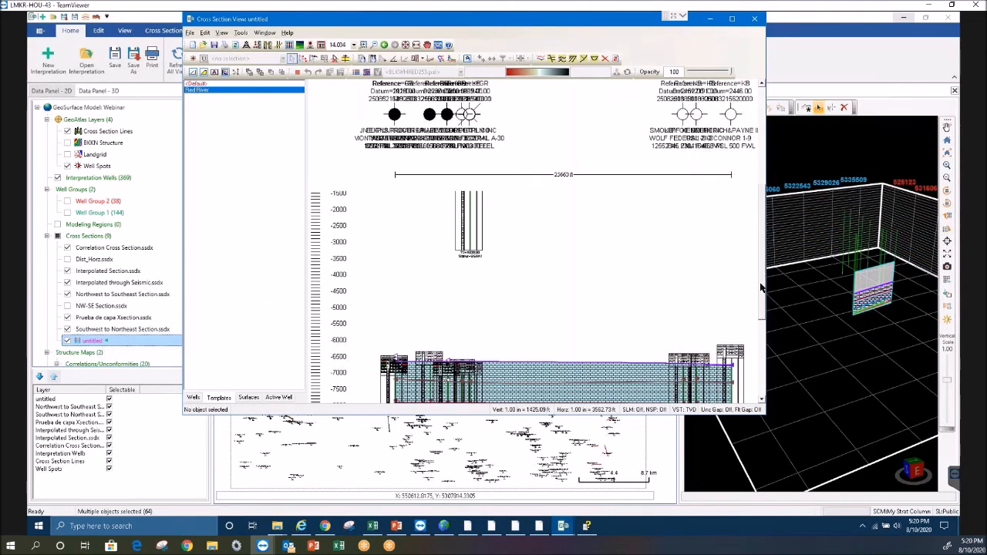
drag(760, 308, 760, 309)
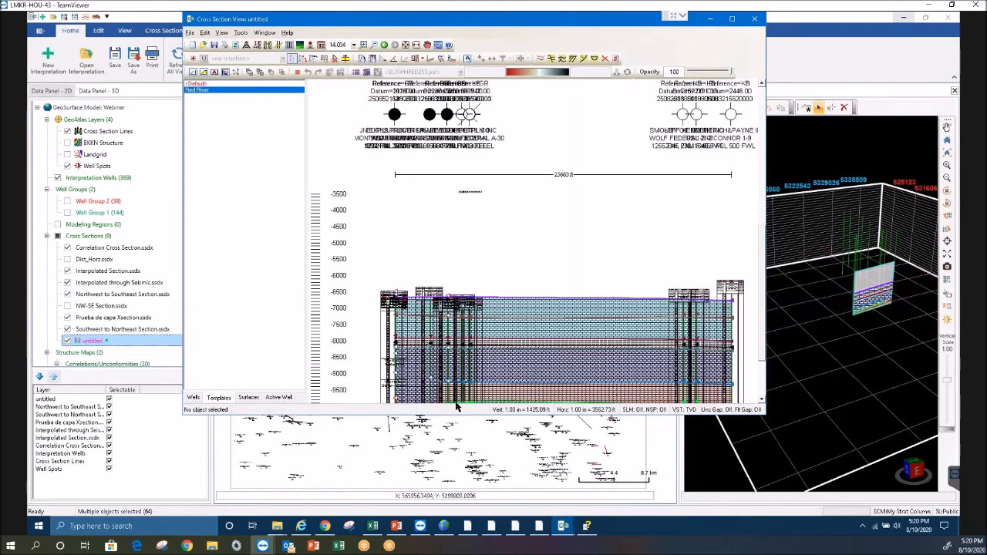
Set the cross section's horizontal display to Equally Spaced Wells with a spacing of 10 in
click(258, 46)
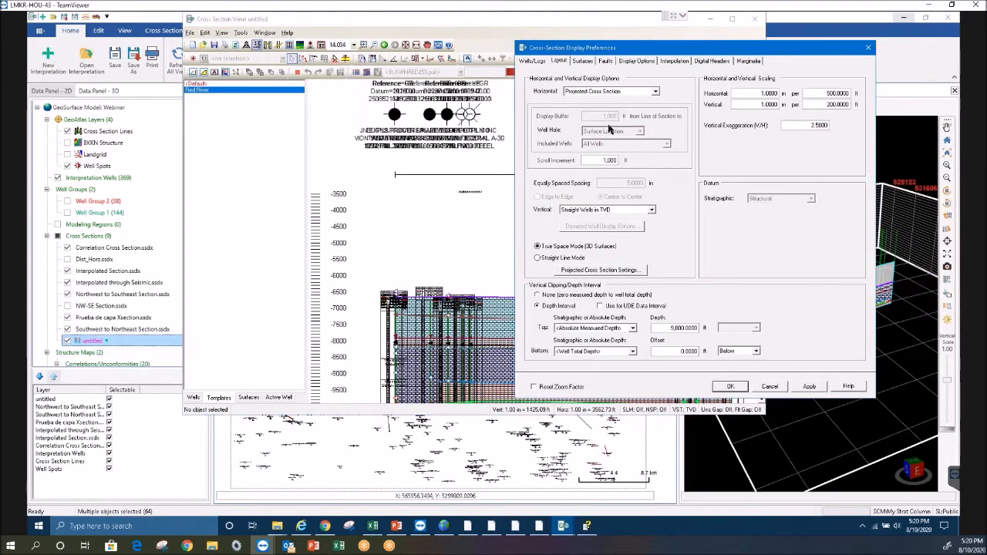
click(655, 92)
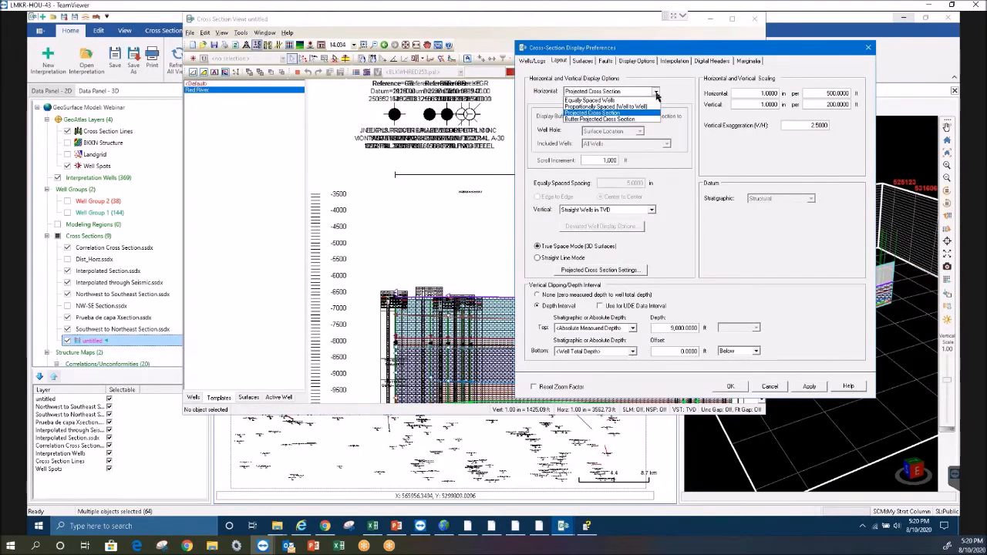
click(590, 100)
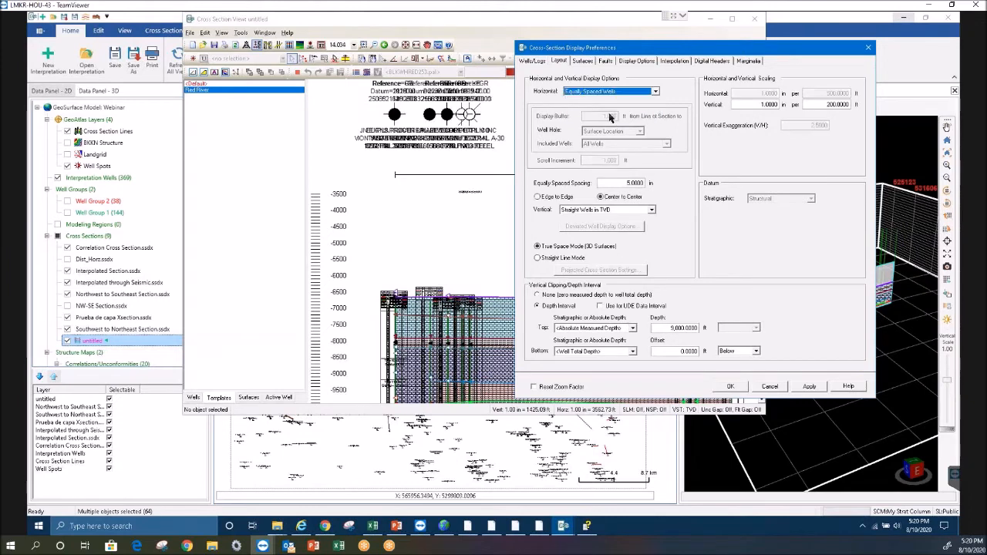
double_click(615, 185)
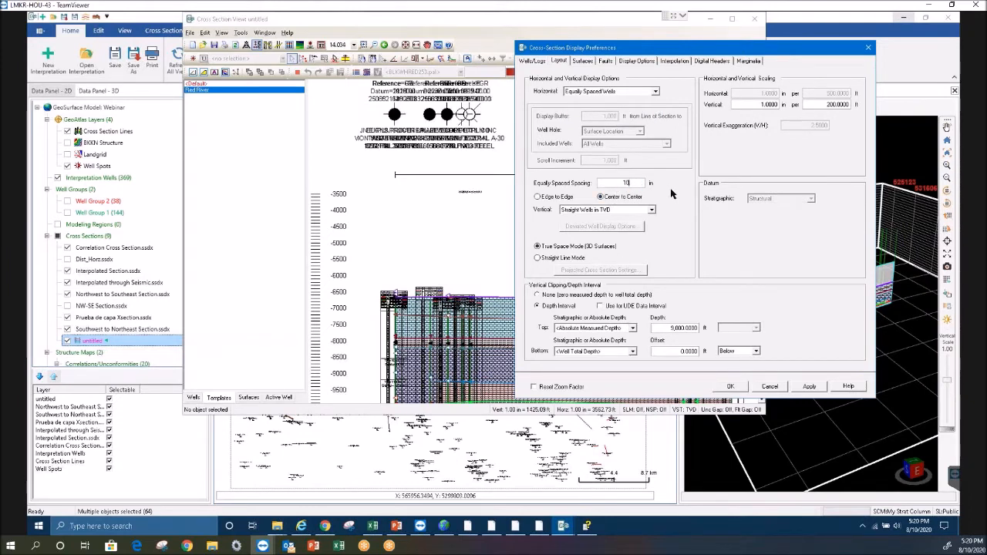
click(808, 387)
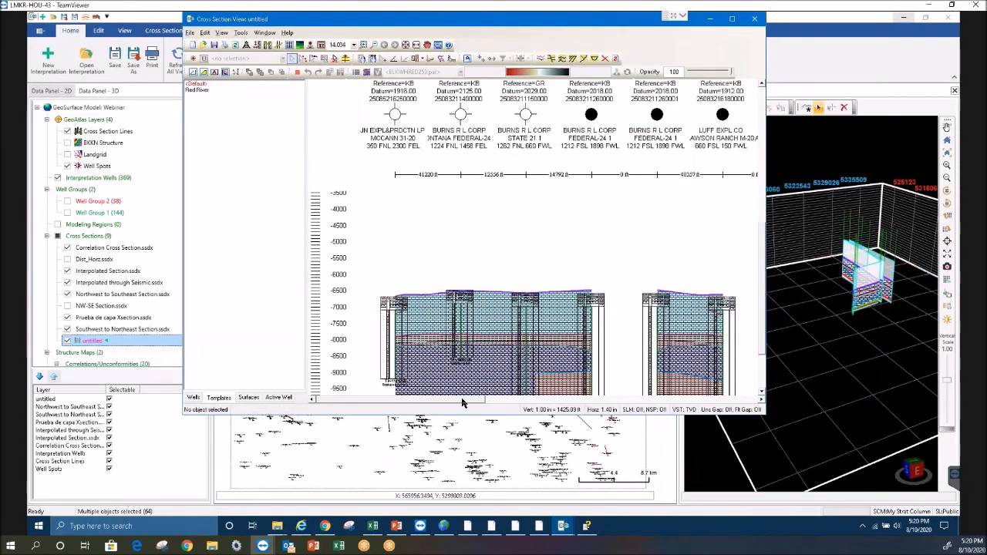
Review the equally spaced wells along the whole cross section in a maximized window, and close it without saving
drag(517, 400, 520, 399)
scroll(614, 297, down, 3)
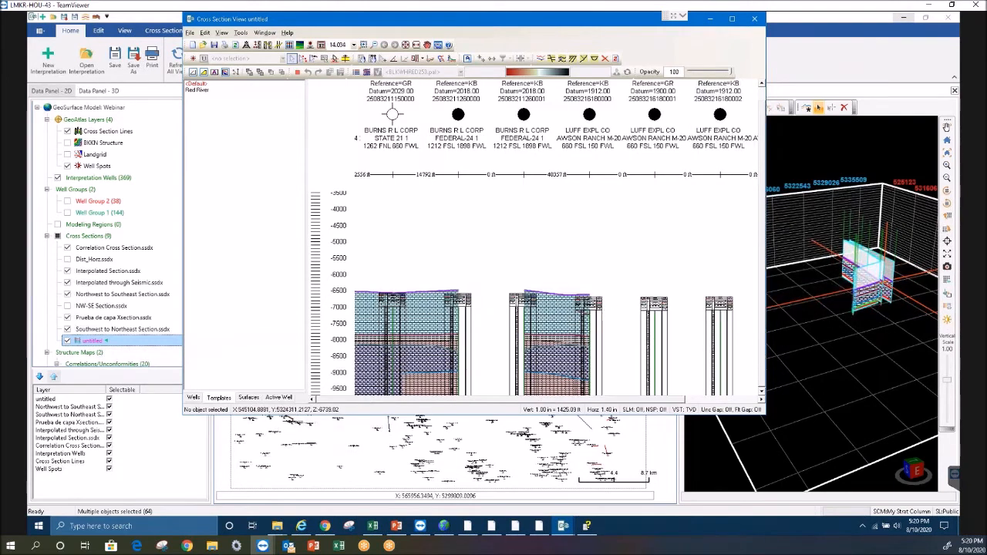
scroll(628, 348, down, 1)
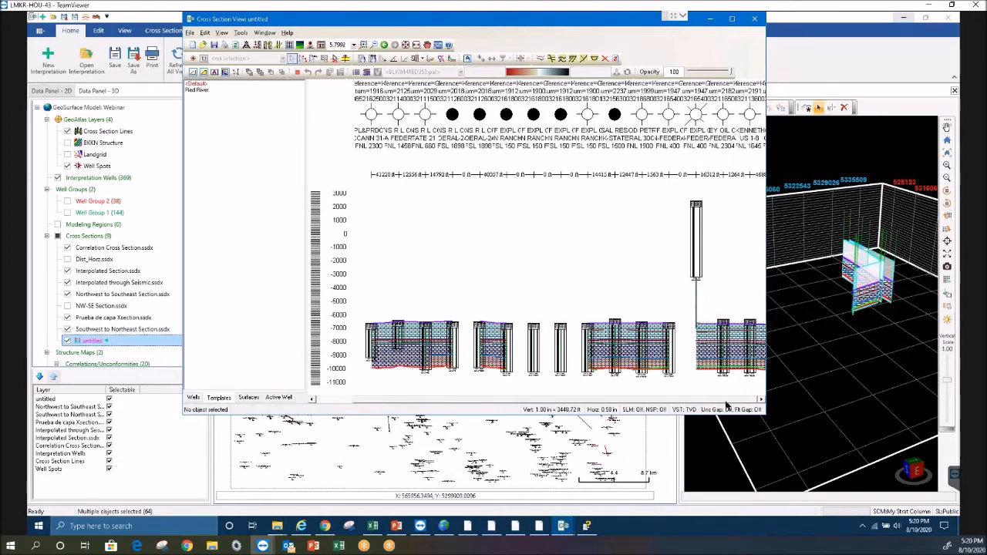
scroll(710, 343, right, 2)
drag(590, 27, 519, 33)
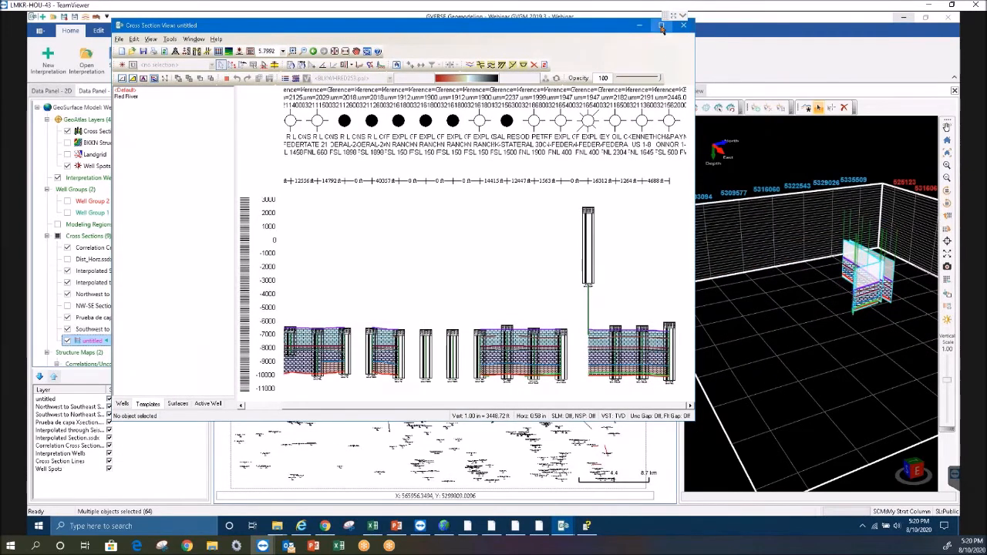
click(660, 26)
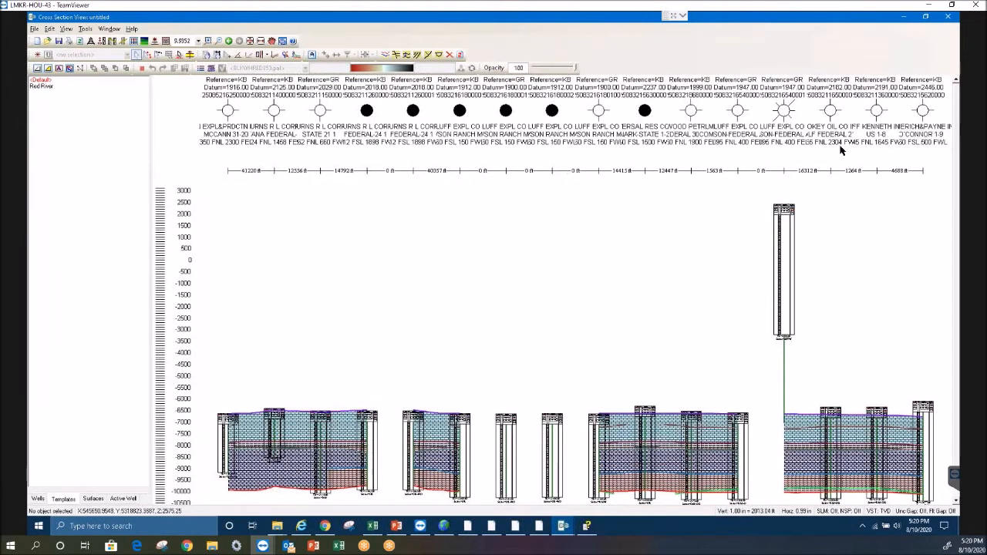
click(949, 16)
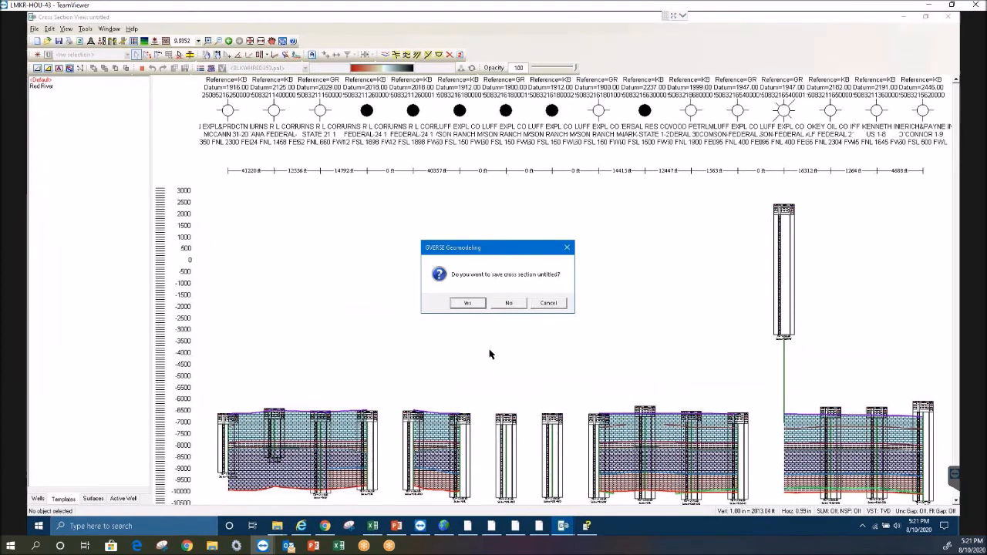
click(508, 303)
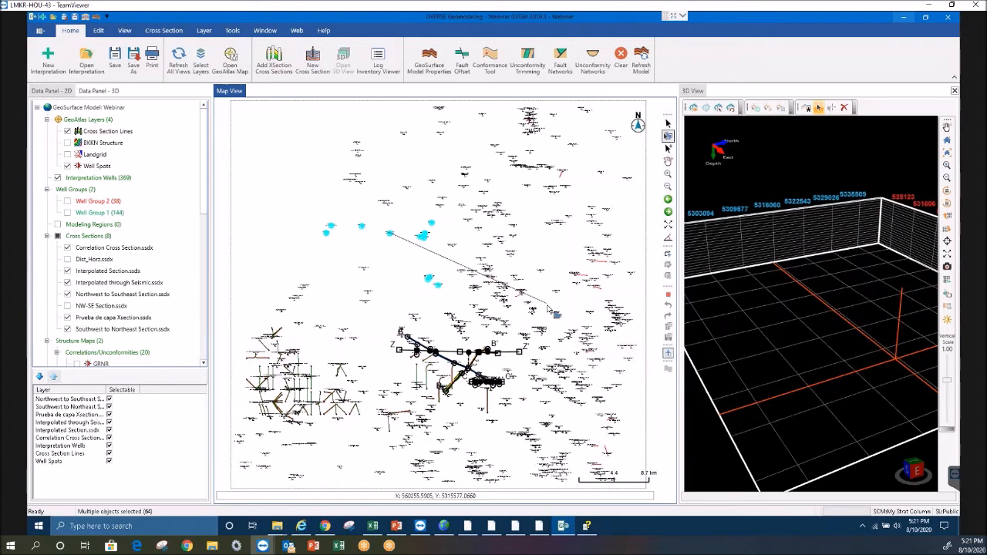
End the pending polygon selection line on the map and return to the normal selection pointer
double_click(632, 309)
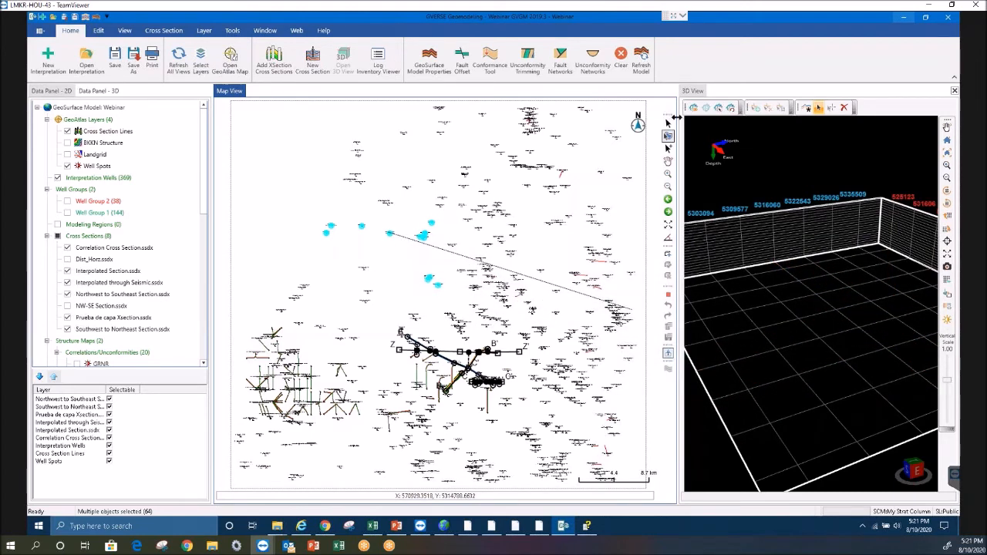
click(668, 355)
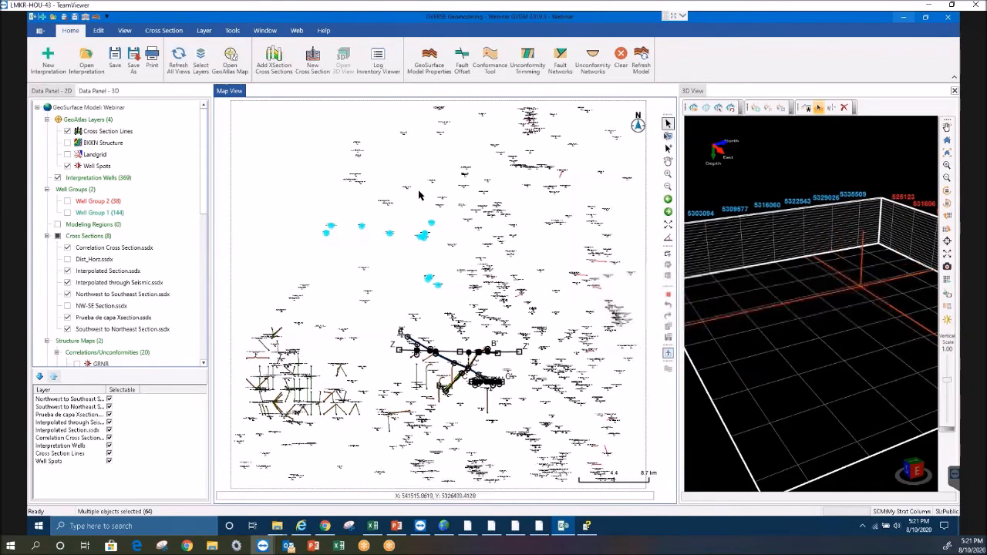
click(668, 124)
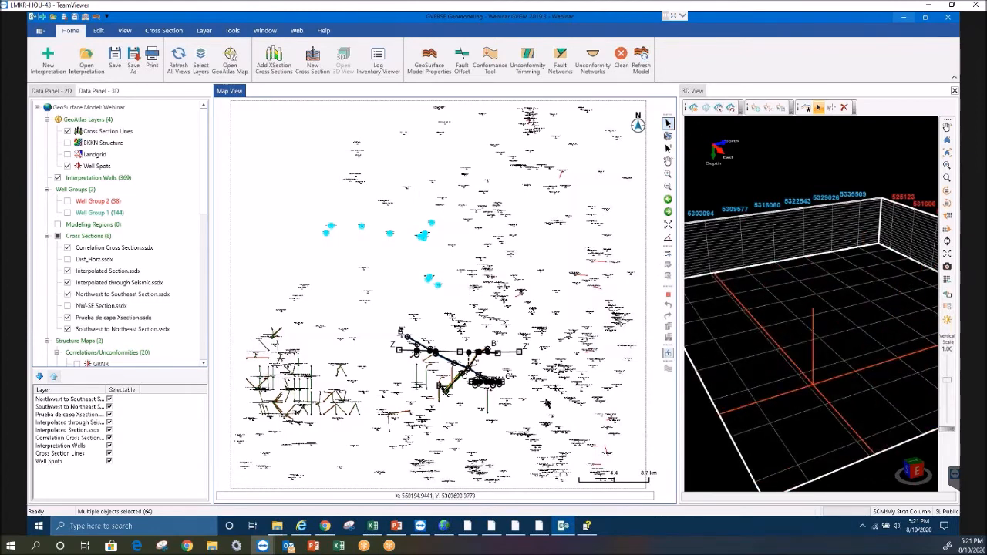
Hide all displayed cross sections and the GeoAtlas Cross Section Lines layer from the map
click(67, 271)
click(67, 283)
click(67, 294)
click(67, 248)
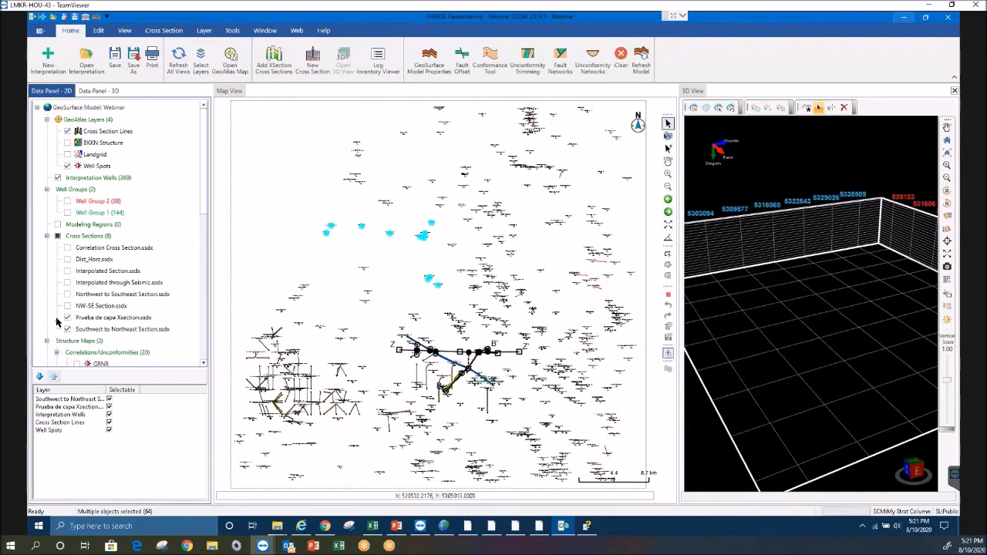
click(67, 317)
click(68, 329)
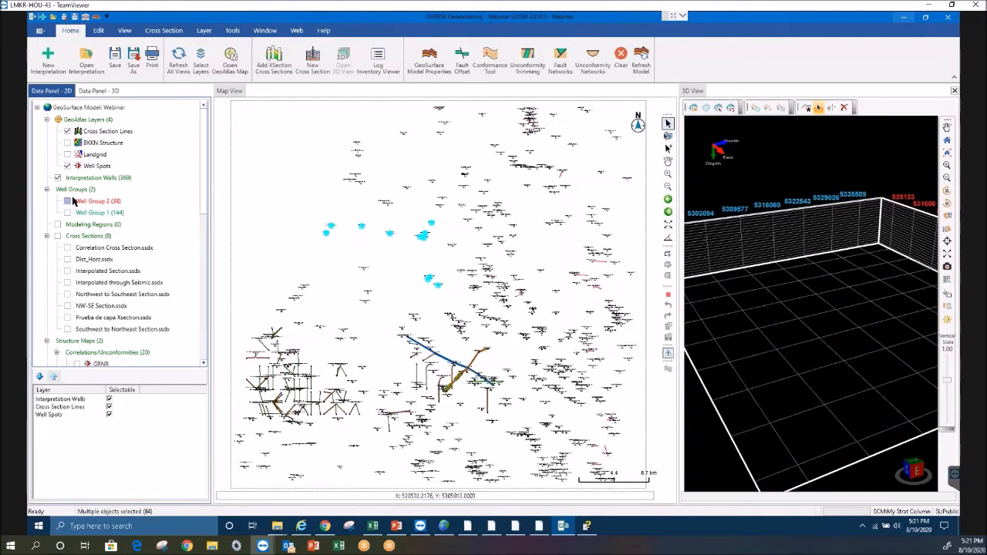
click(68, 131)
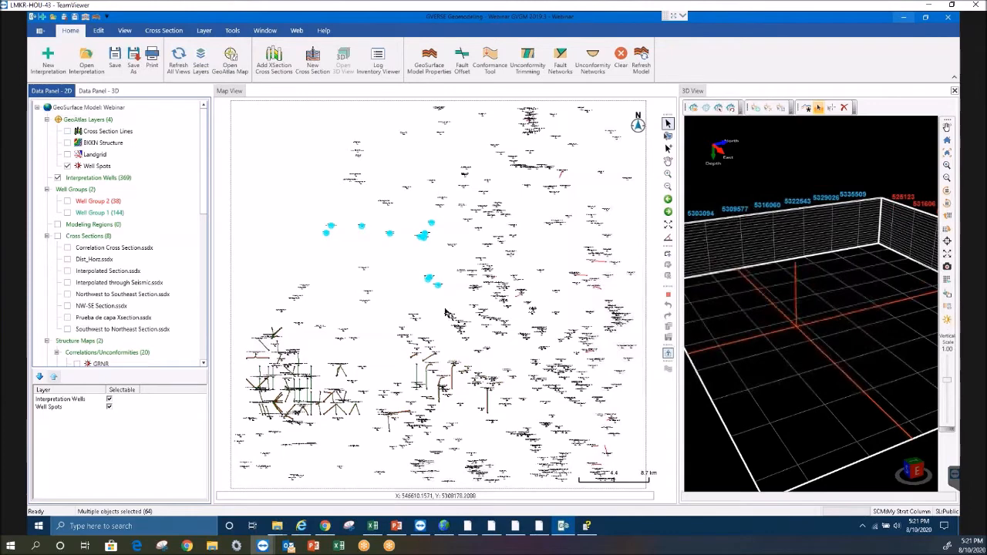
Hide the GeoAtlas Well Spots layer and select the Interpretation Wells entry
click(668, 174)
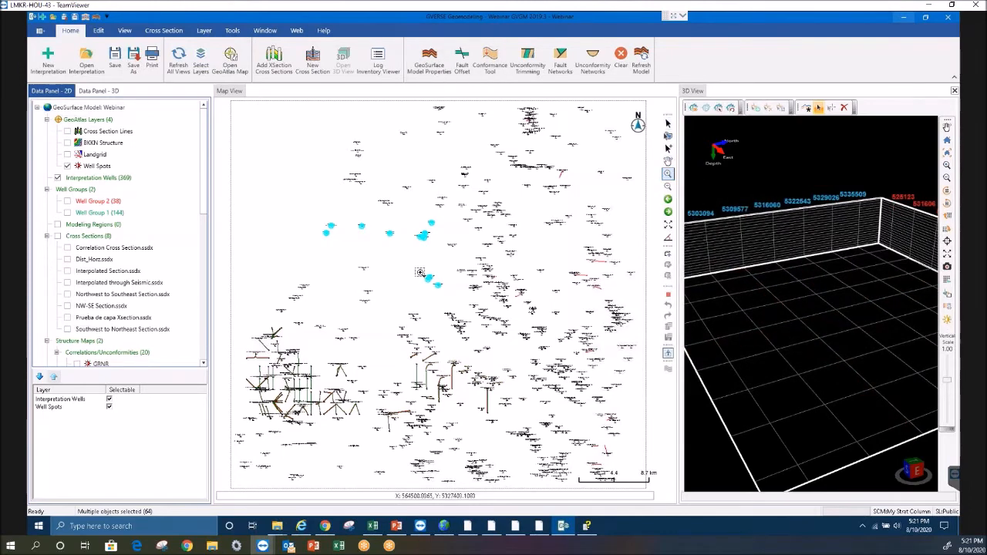
click(455, 346)
drag(474, 392, 588, 433)
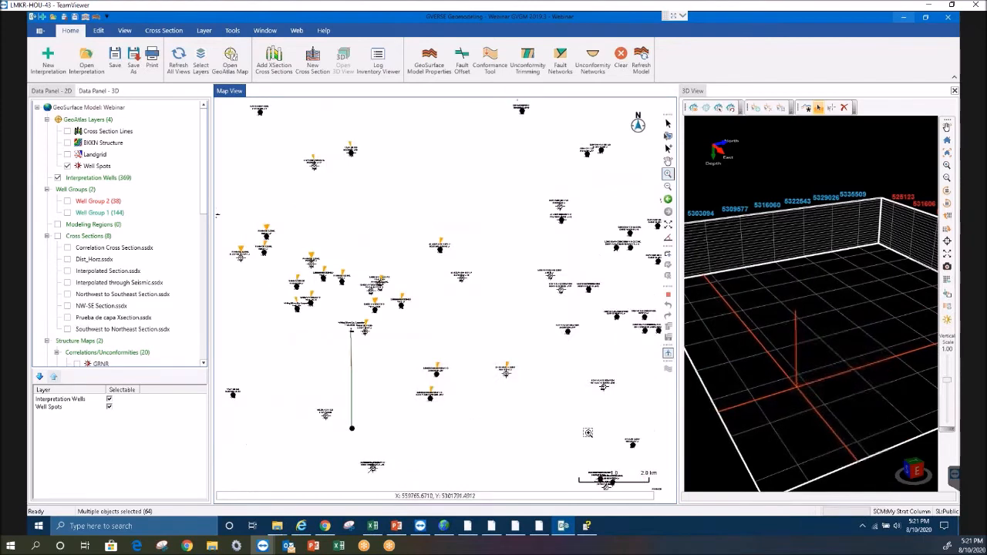
drag(338, 215, 609, 418)
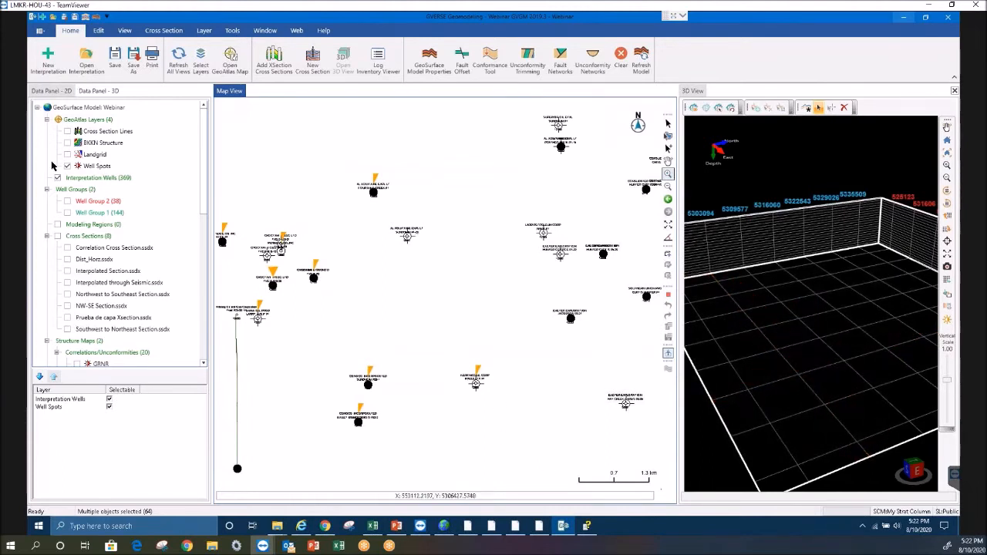
click(69, 167)
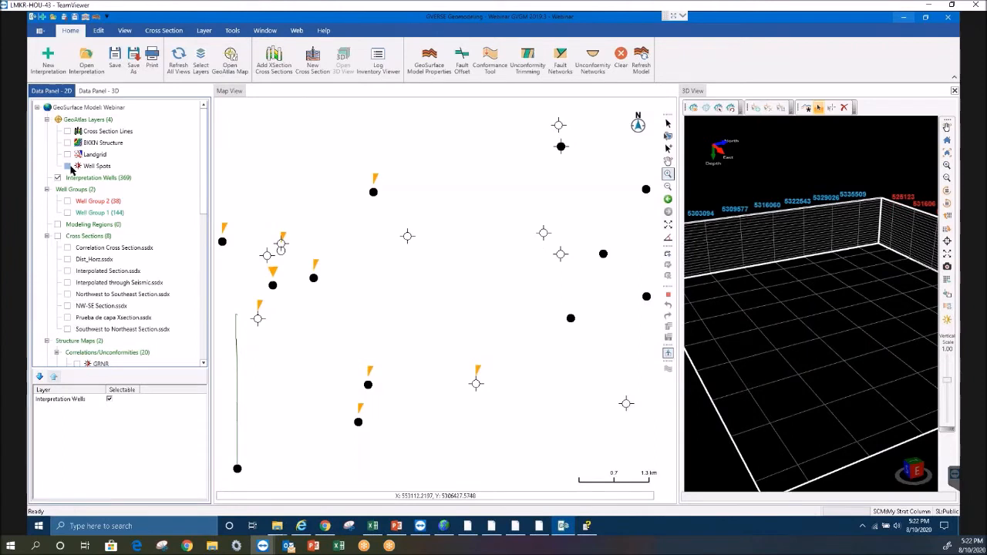
click(99, 170)
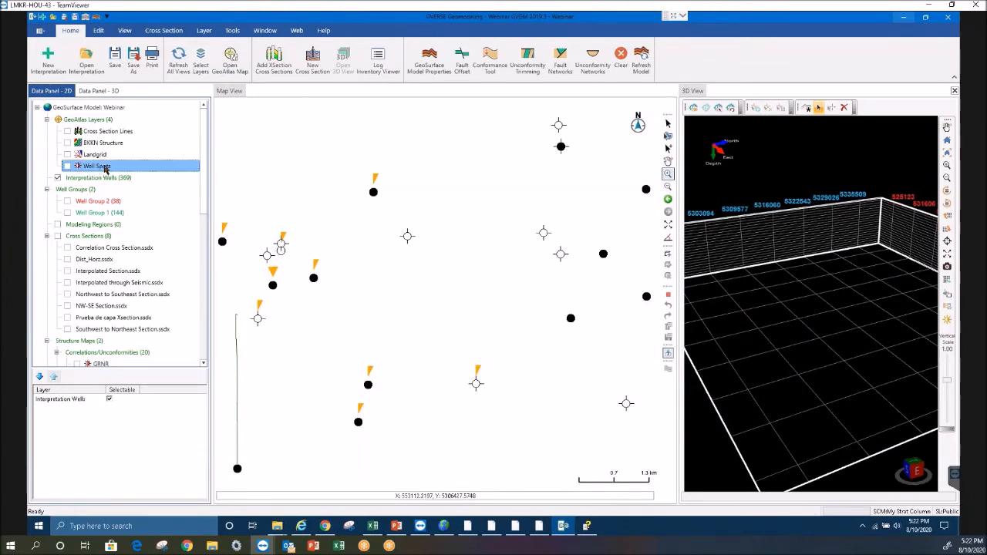
click(85, 179)
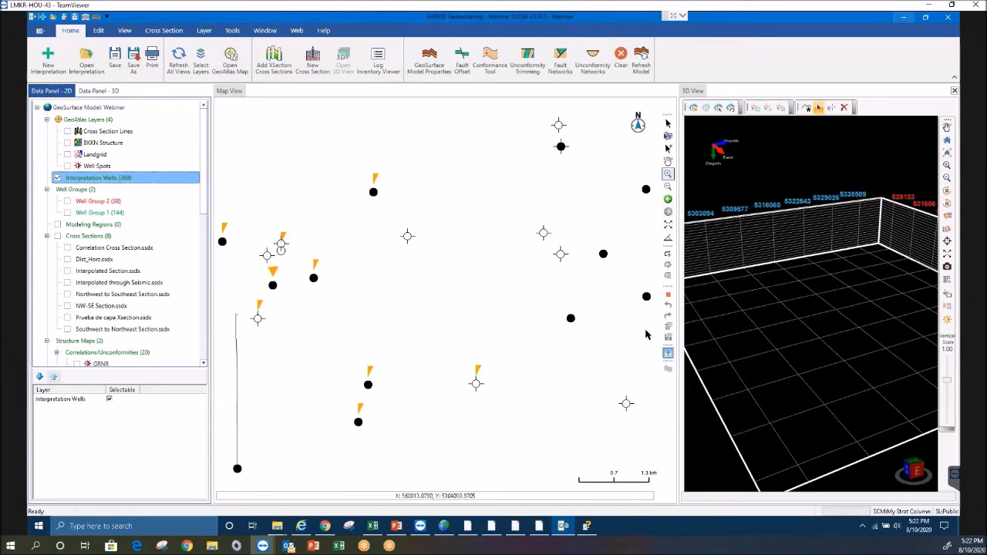
Display the RDRV structure map and turn off Show Fill in its contour options
drag(201, 158, 199, 281)
click(76, 286)
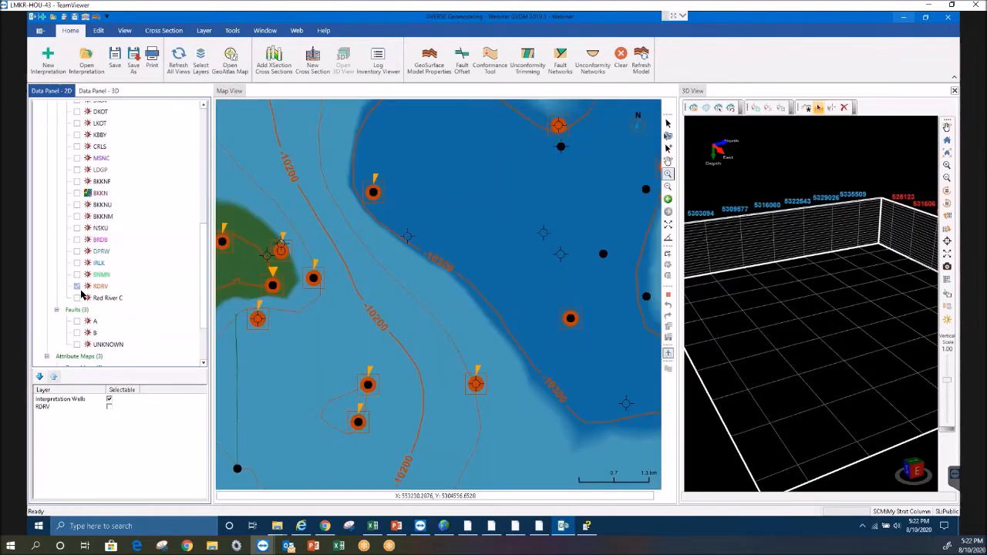
right_click(94, 288)
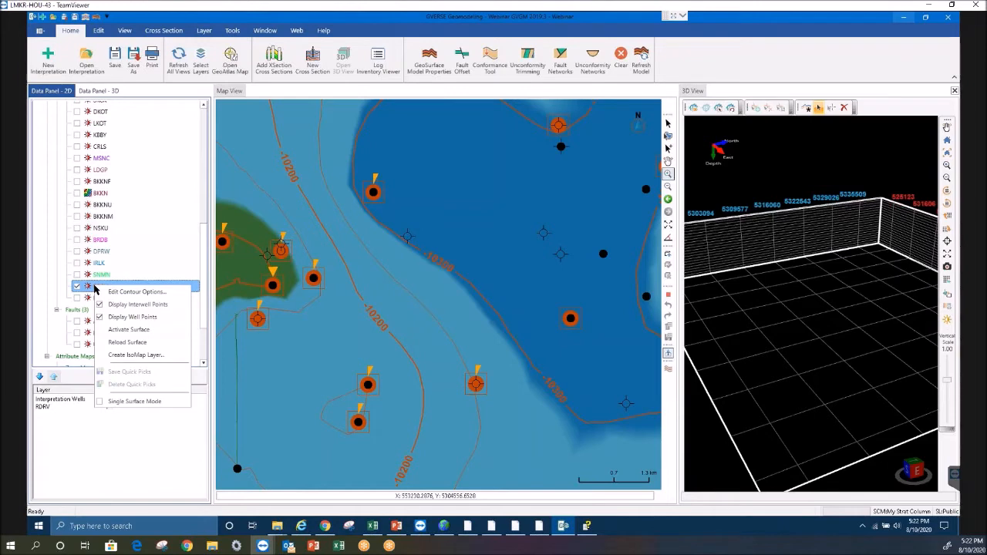
click(124, 293)
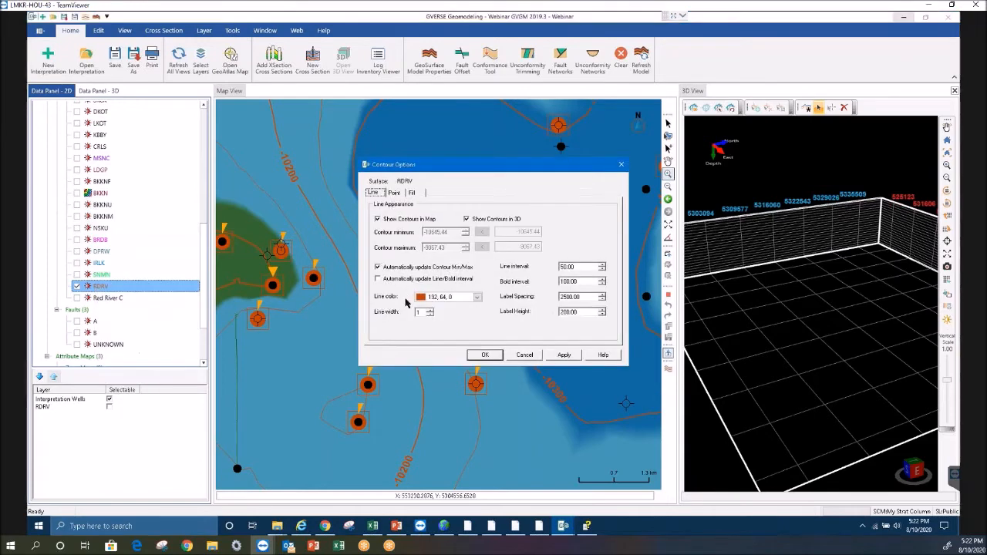
click(414, 192)
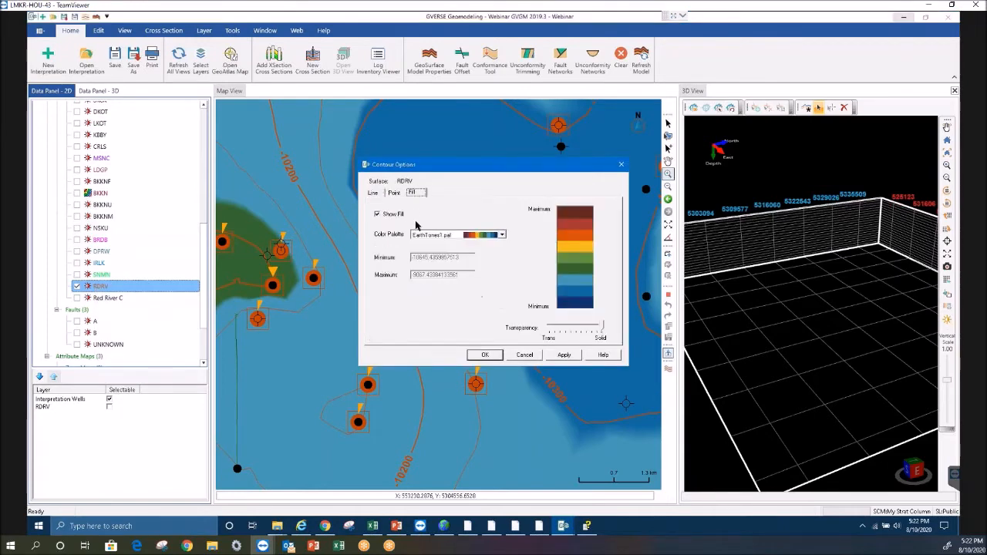
click(377, 214)
click(564, 355)
click(486, 355)
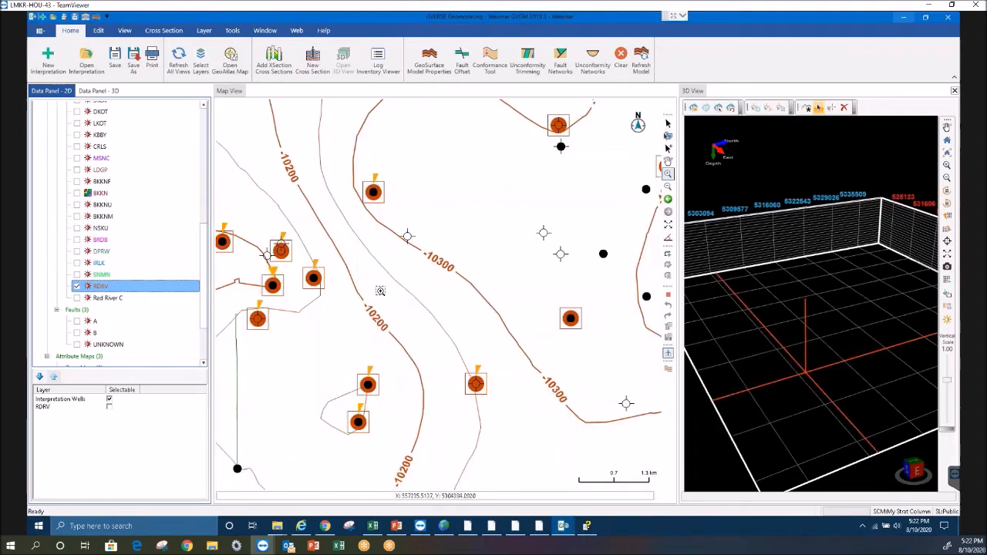
Turn off Show Well Points in the RDRV surface's contour point options and apply the change
right_click(101, 288)
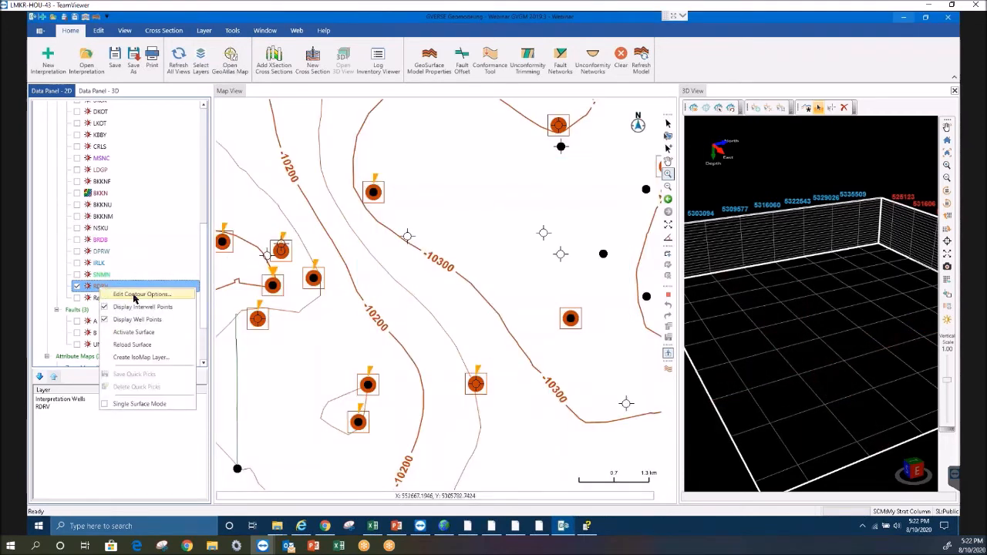
click(137, 295)
click(394, 193)
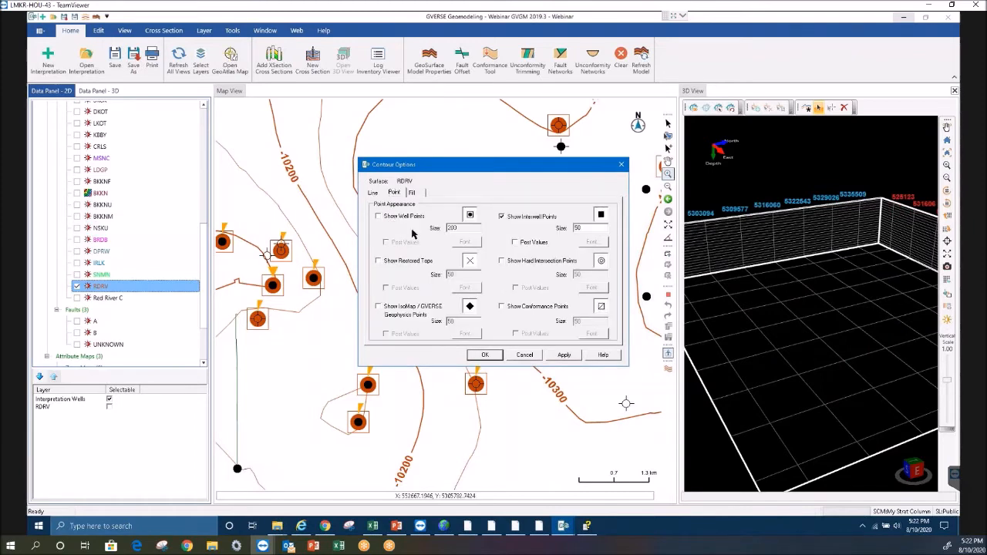
click(564, 356)
click(486, 355)
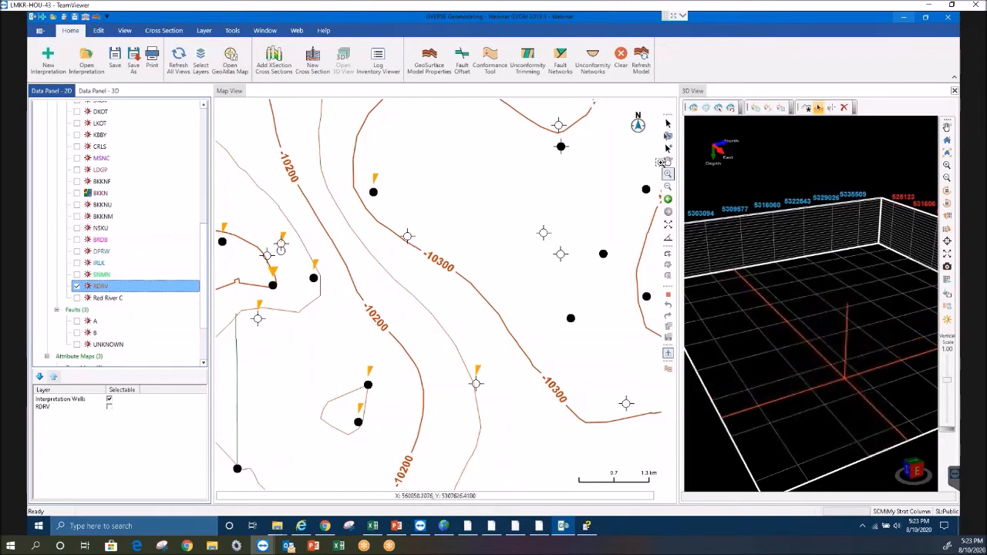
Activate the RDRV surface so that its wells are highlighted around the -10200 and -10300 contours
click(668, 225)
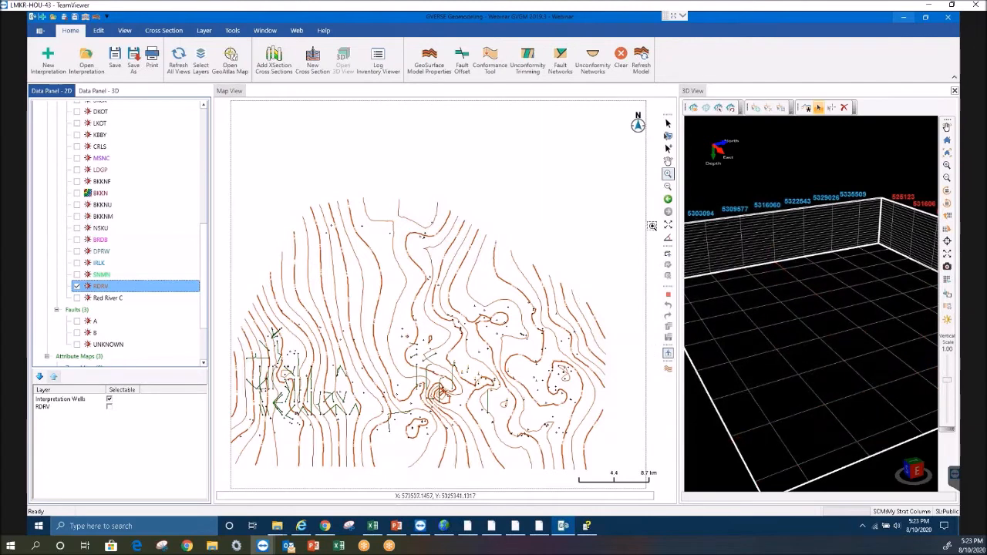
click(668, 123)
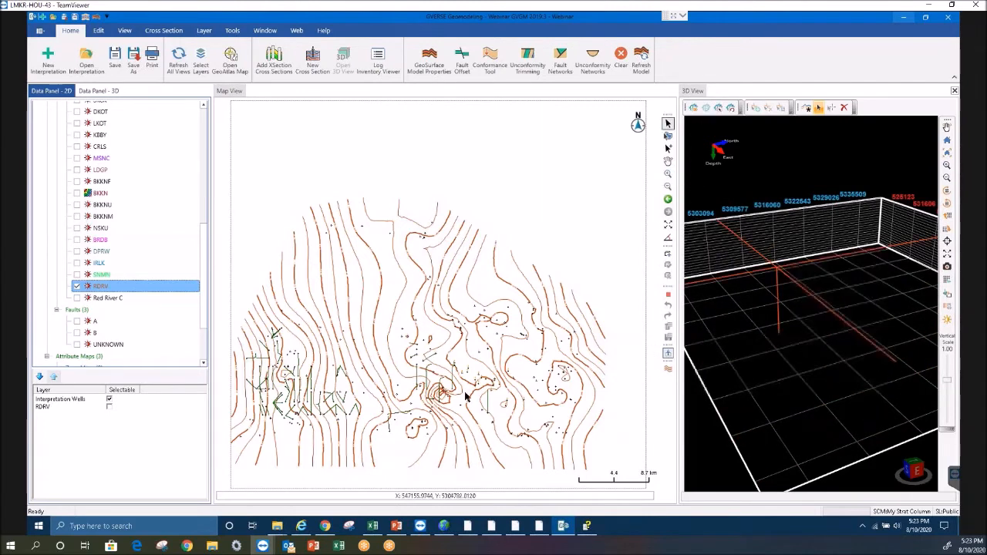
click(669, 176)
drag(476, 356, 570, 421)
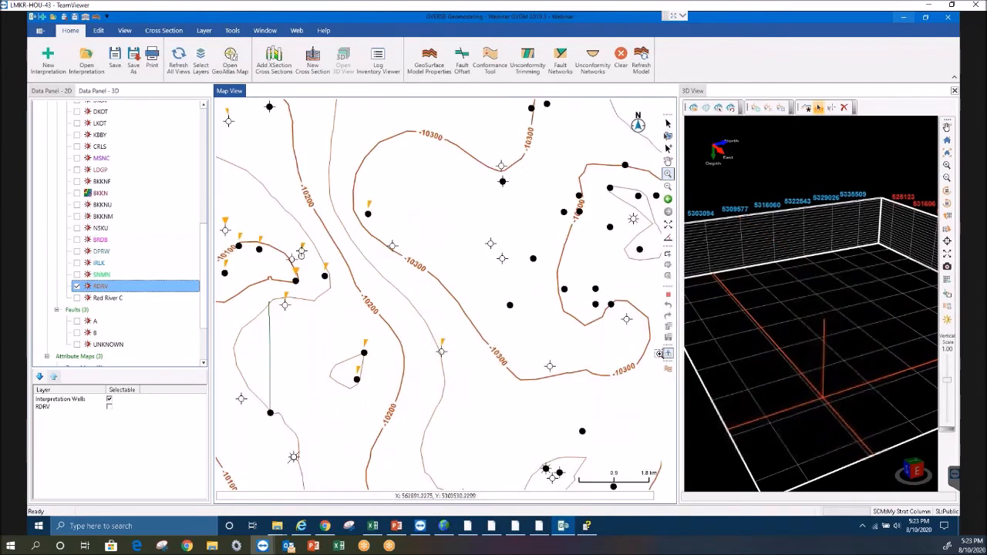
click(668, 125)
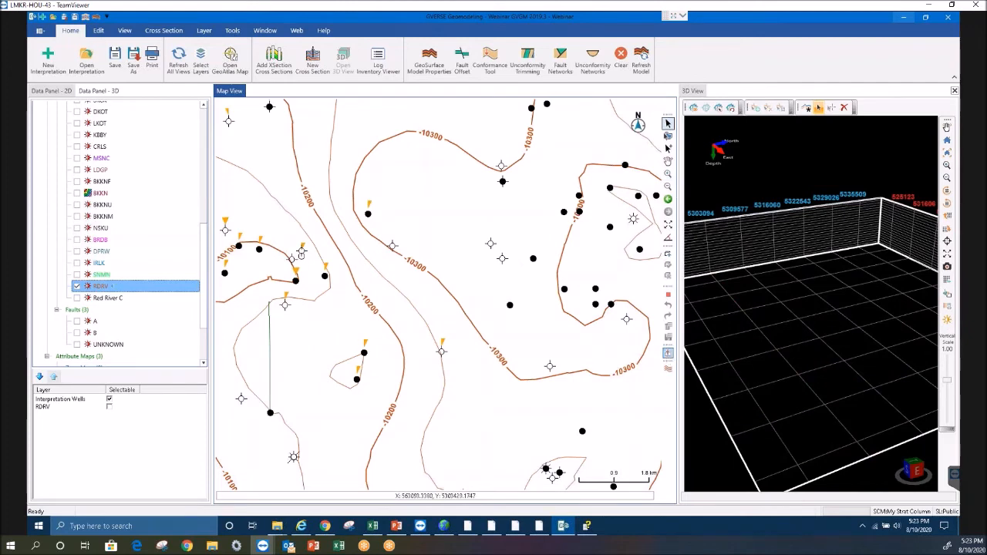
key(ctrl+a)
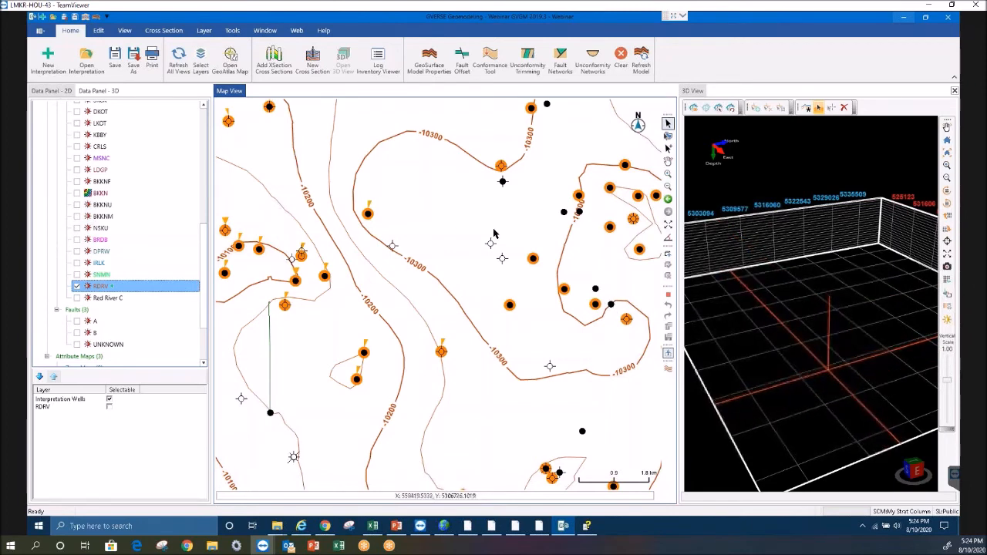
Select the two unhighlighted wells inside the -10300 contour and view them in WellBase
drag(472, 231, 507, 265)
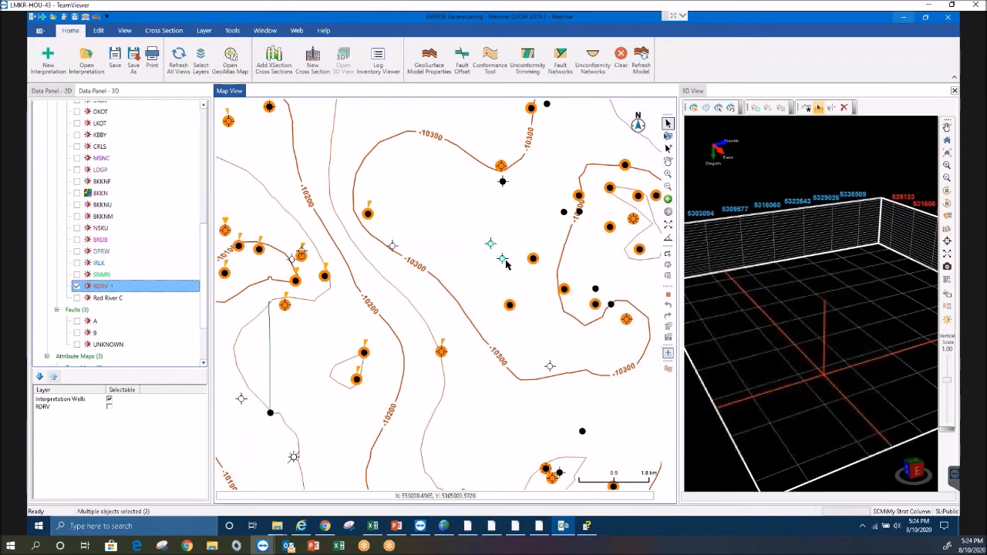
right_click(507, 265)
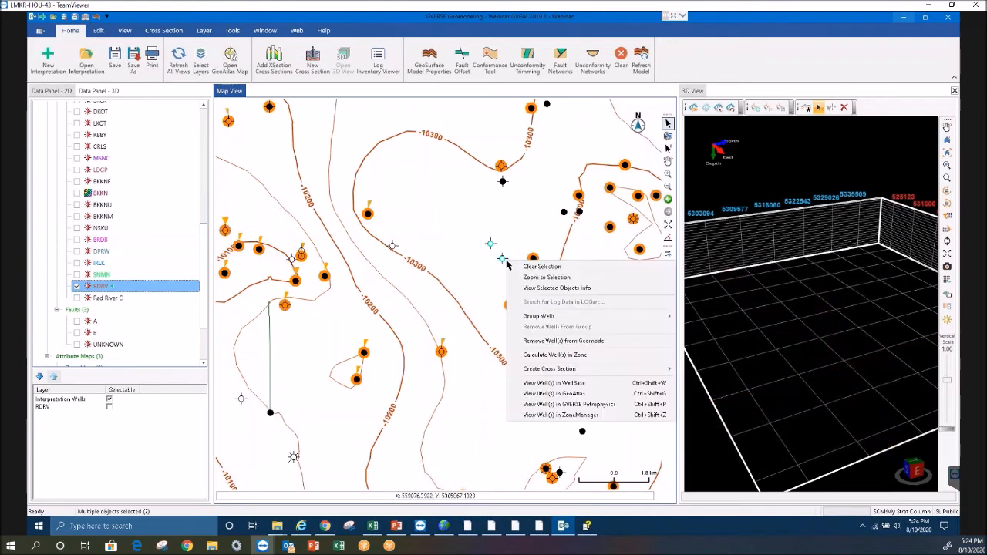
click(540, 383)
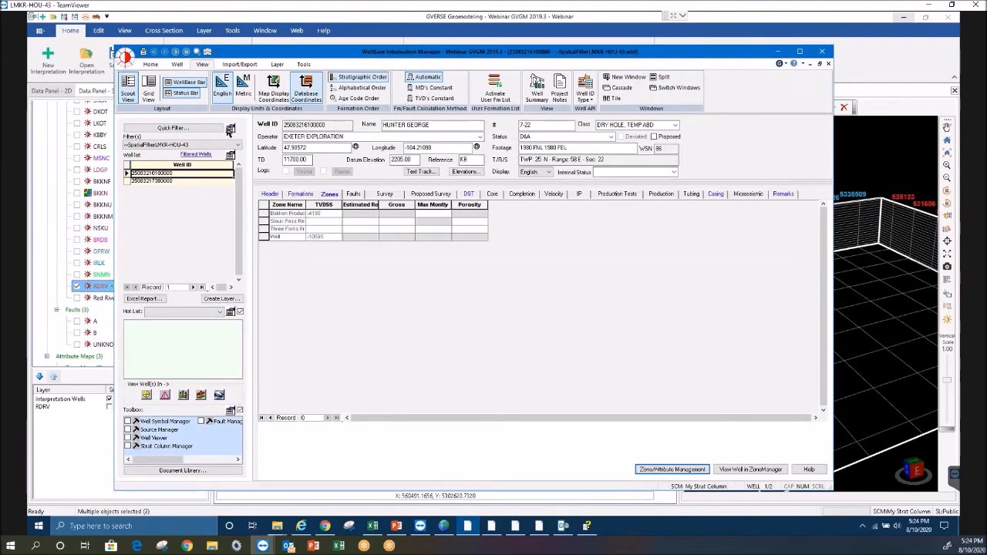
Compare the first well's total depth with its deepest formation top in the Formations data, and minimize WellBase
click(299, 194)
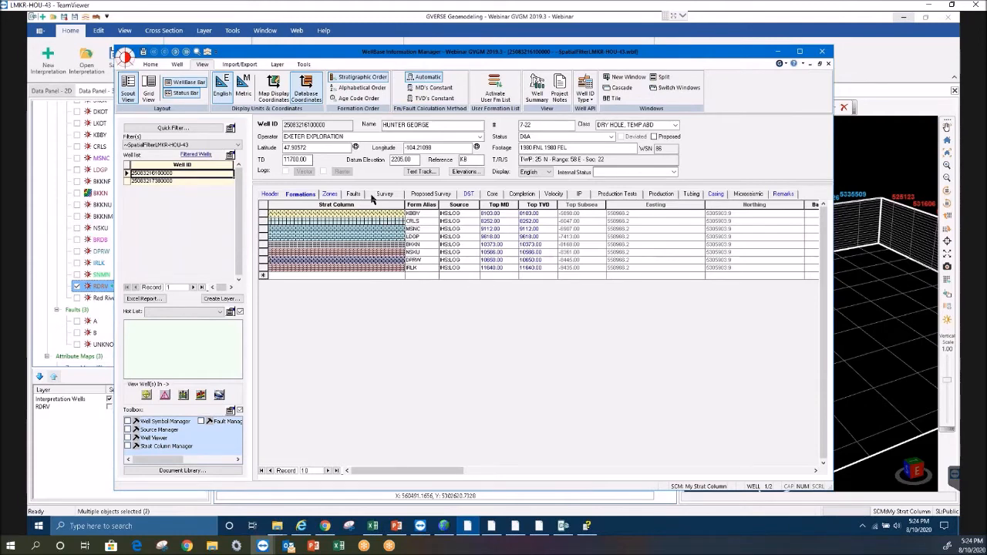
click(305, 158)
drag(285, 158, 313, 159)
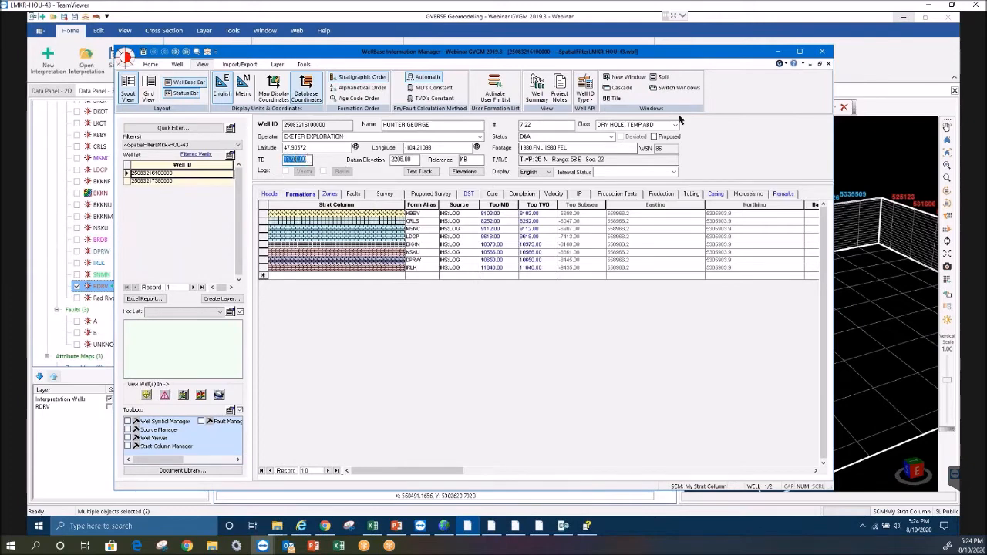
click(577, 269)
drag(592, 267, 456, 270)
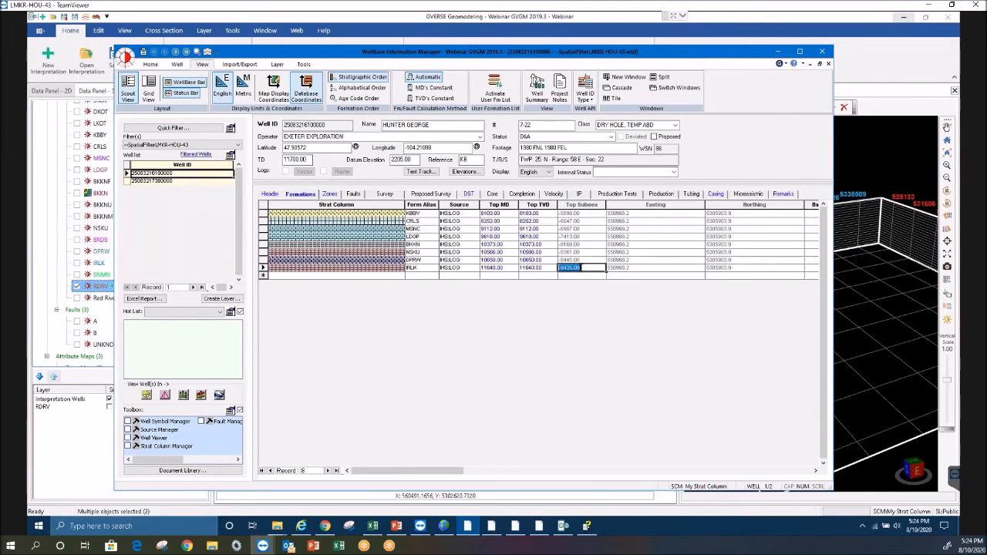
click(779, 53)
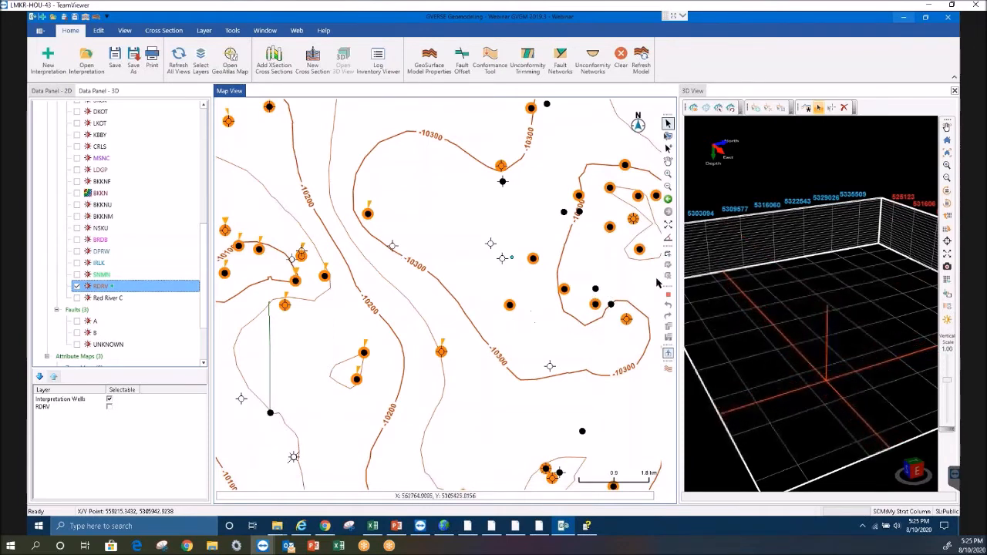
Turn on Show Well Points in the RDRV surface's contour point options and apply the change
right_click(108, 288)
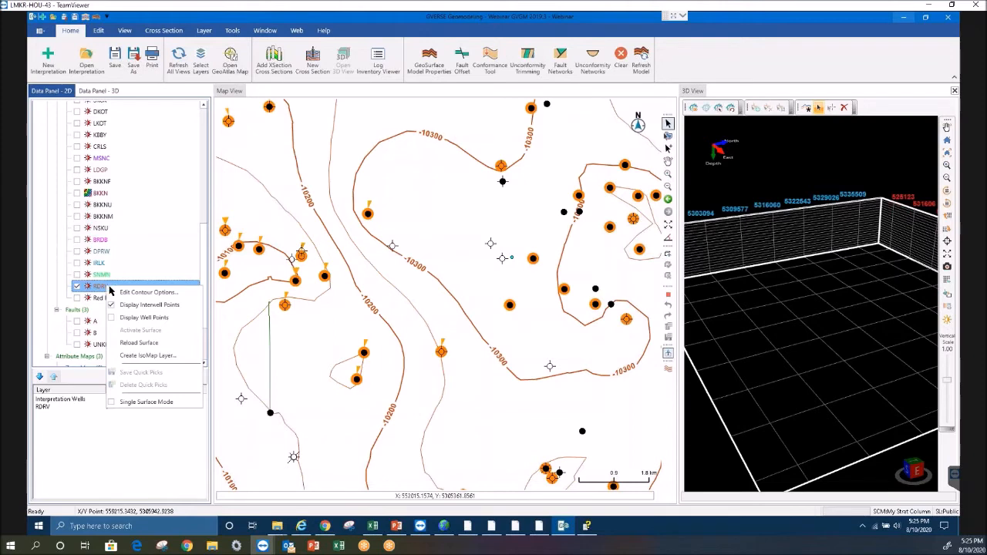
click(142, 293)
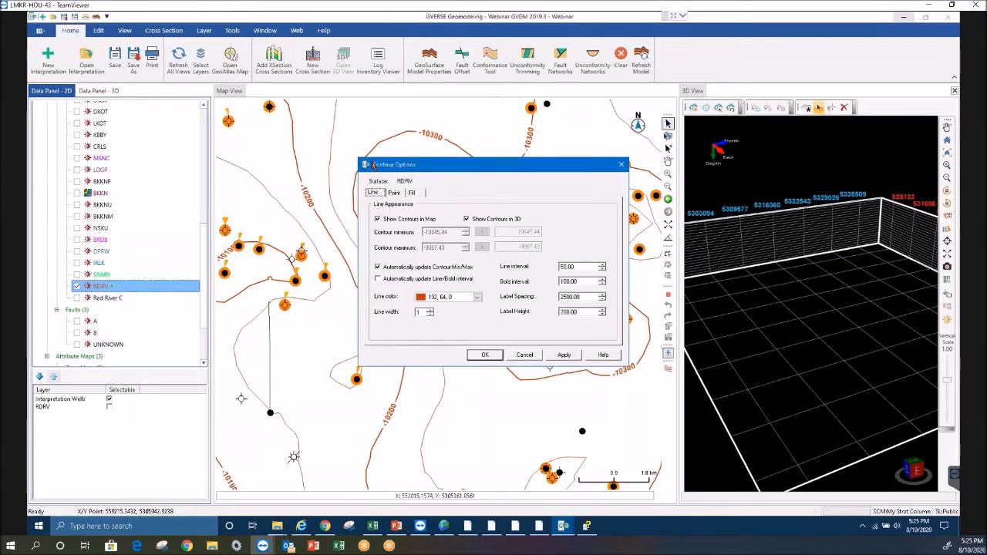
drag(460, 166, 203, 68)
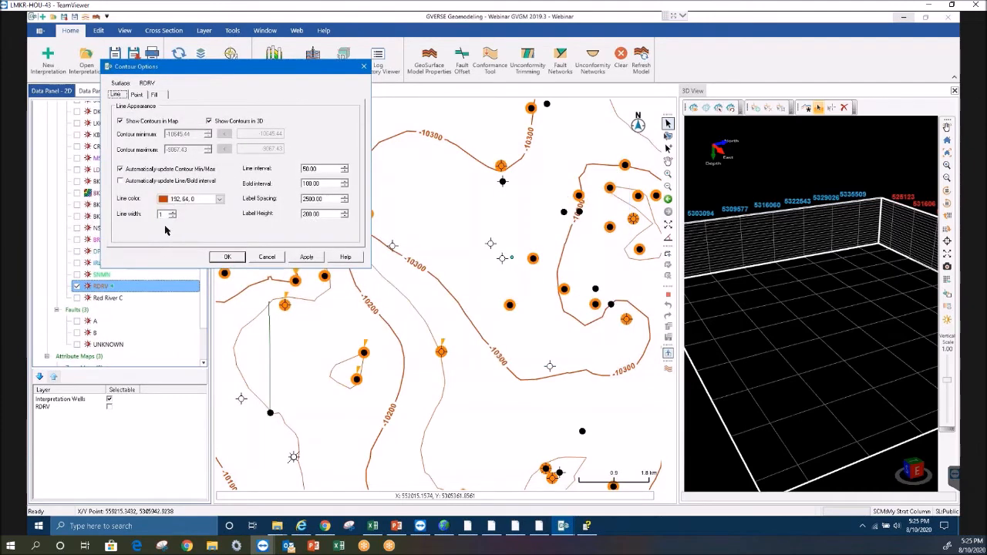
click(137, 95)
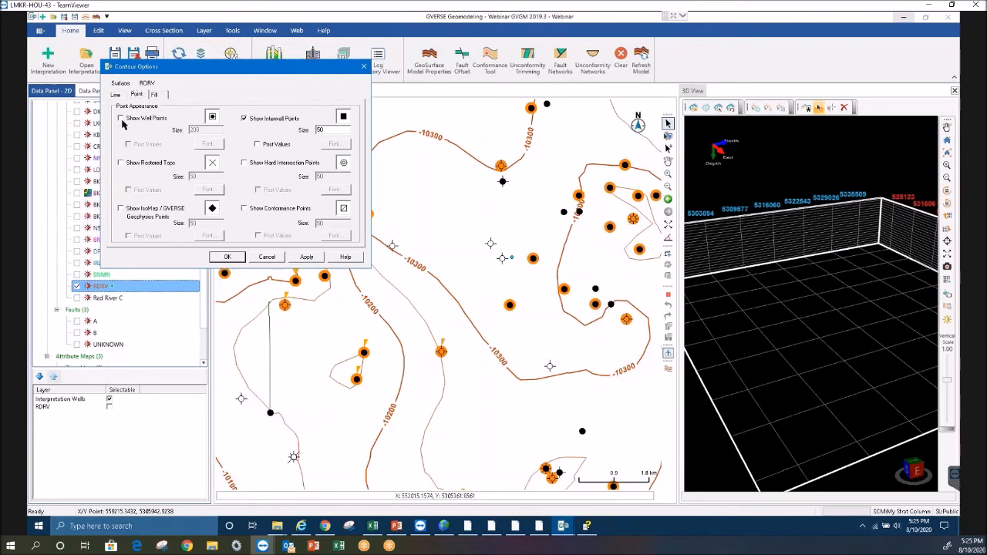
click(121, 119)
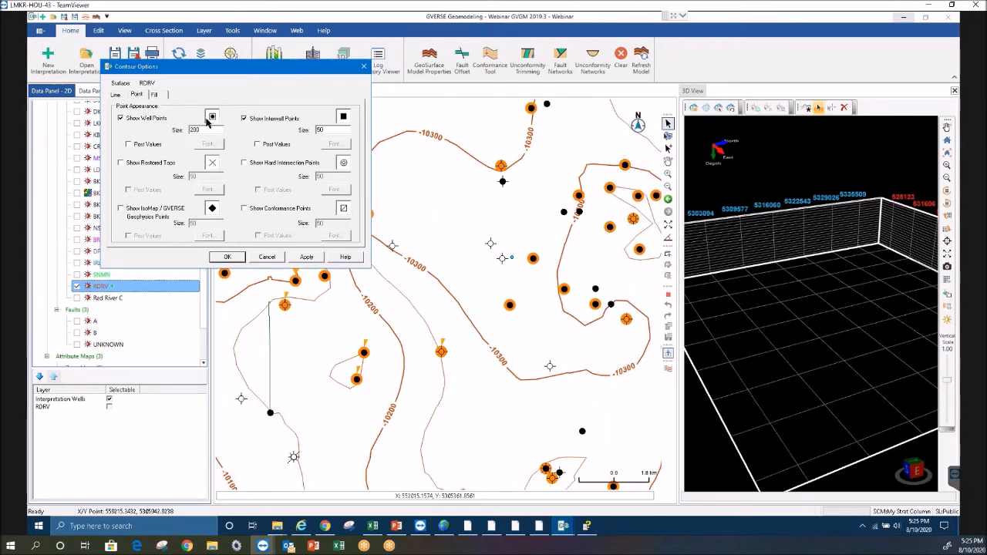
click(307, 257)
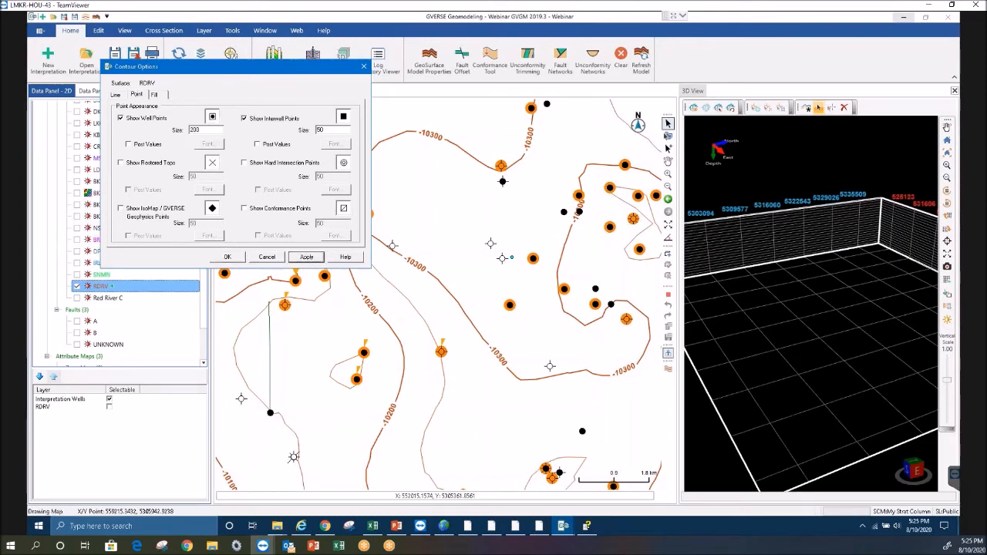
click(229, 257)
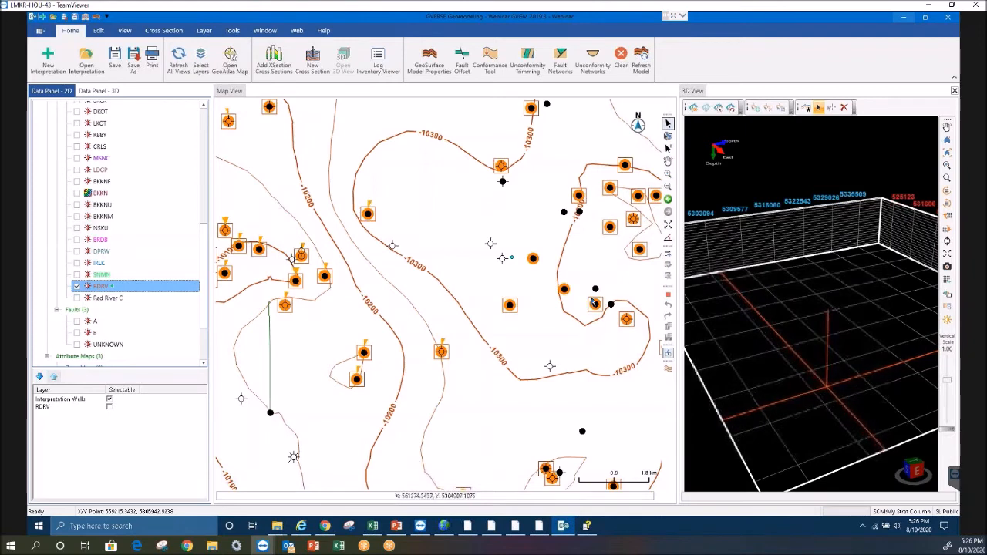
Select the highlighted well without a square marker, just east of the two dry holes, and view it in WellBase
click(536, 261)
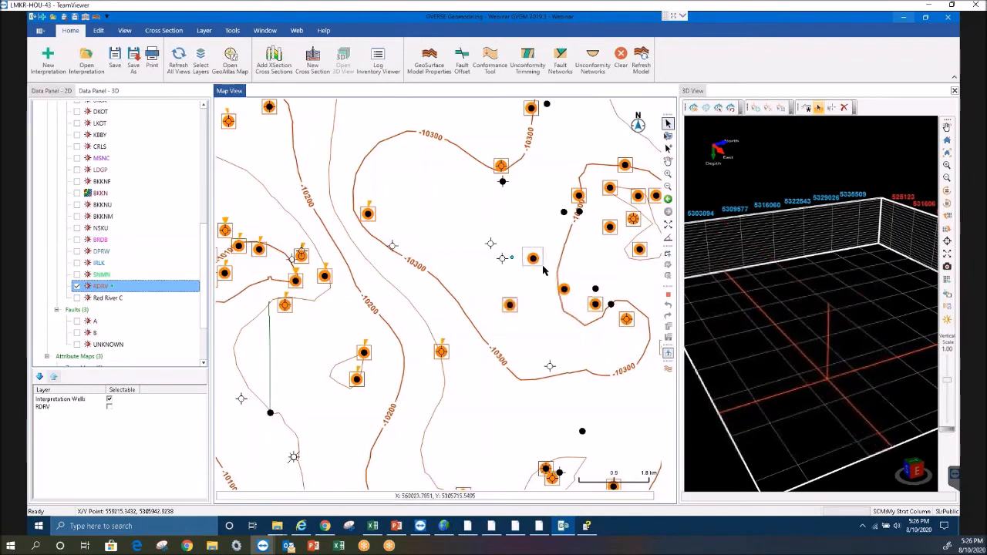
right_click(536, 262)
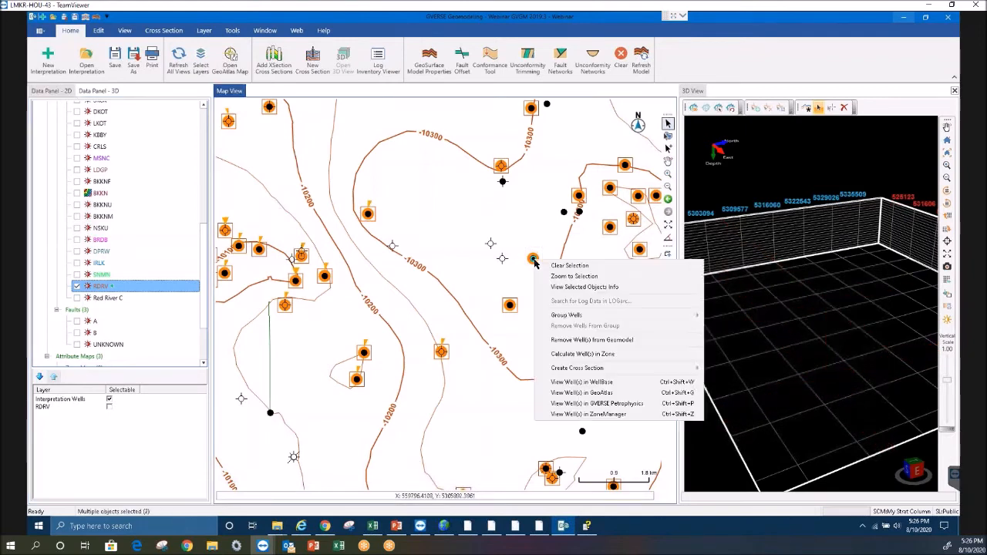
click(576, 379)
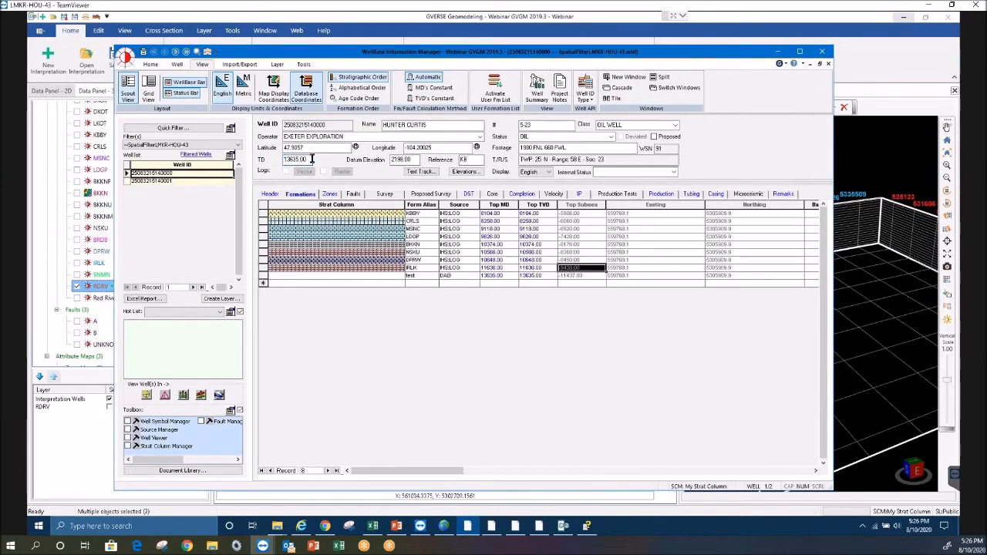
Check this well's total depth against its formation tops and the empty formation row, and close WellBase
drag(310, 159, 284, 160)
click(377, 285)
click(417, 284)
key(Tab)
key(Tab)
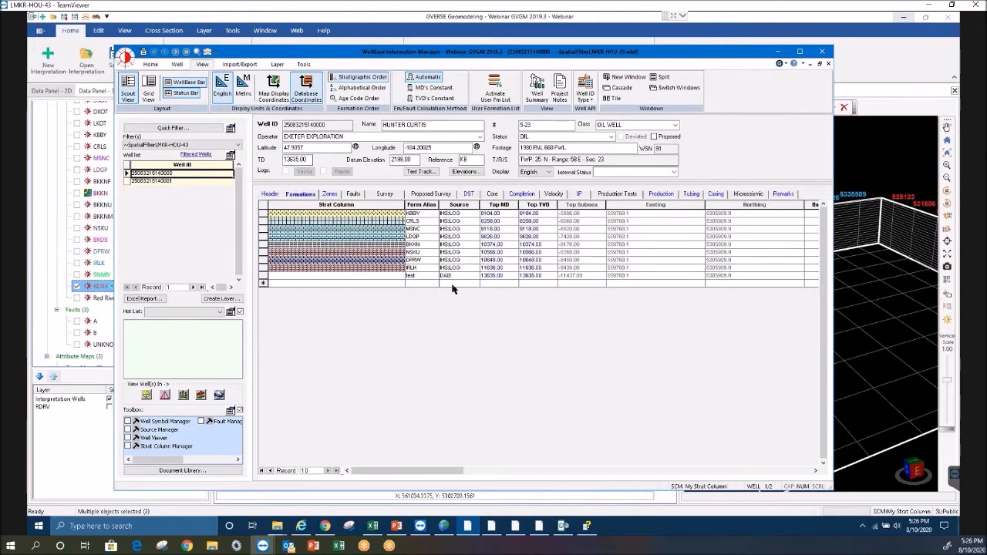
click(427, 284)
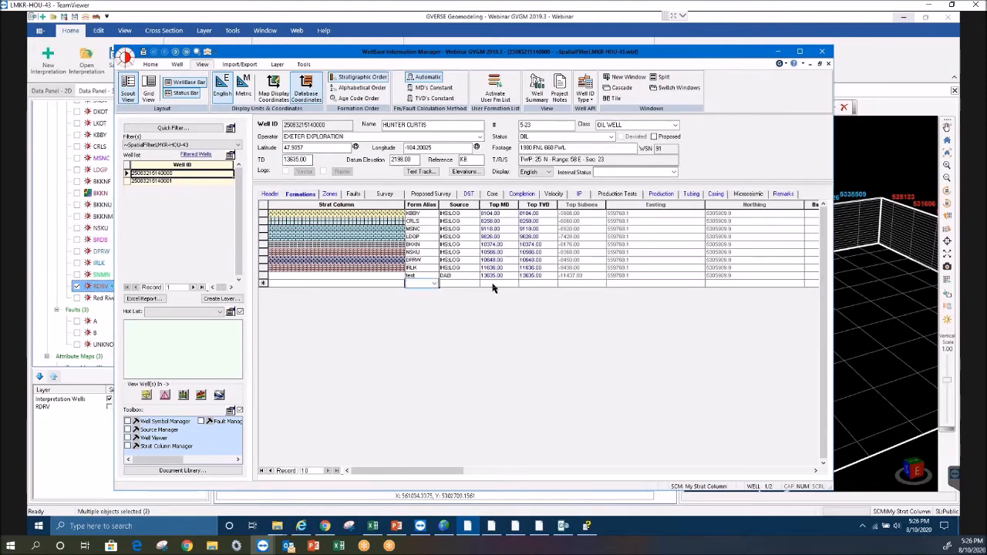
click(821, 66)
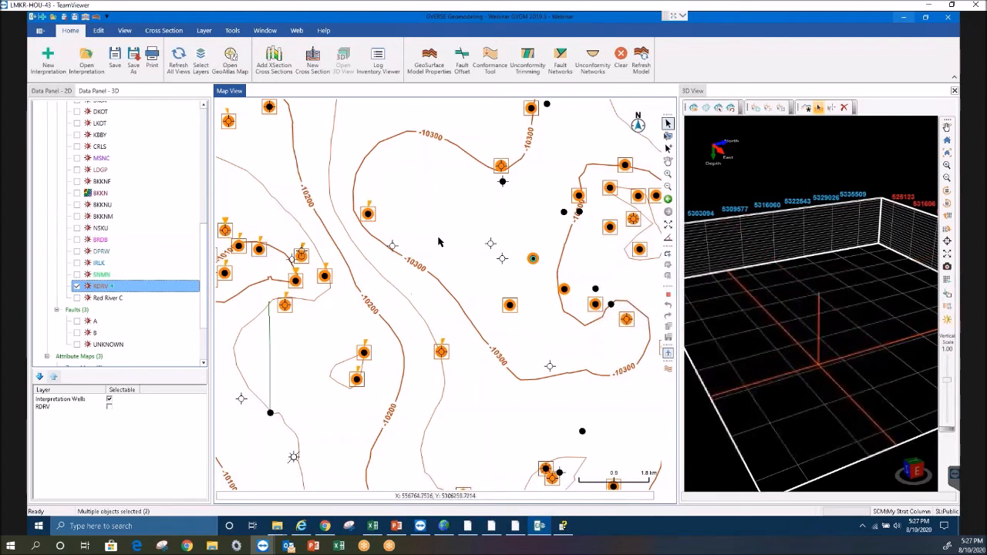
Select the wells across the middle band of the RDRV map and check the Attribute Maps entries in the layer tree
drag(210, 196, 586, 316)
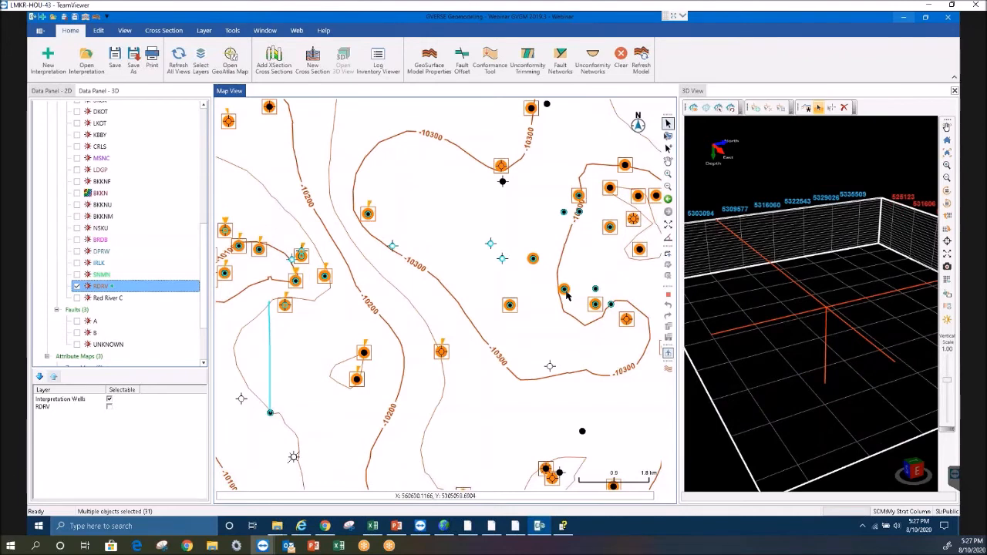
click(669, 354)
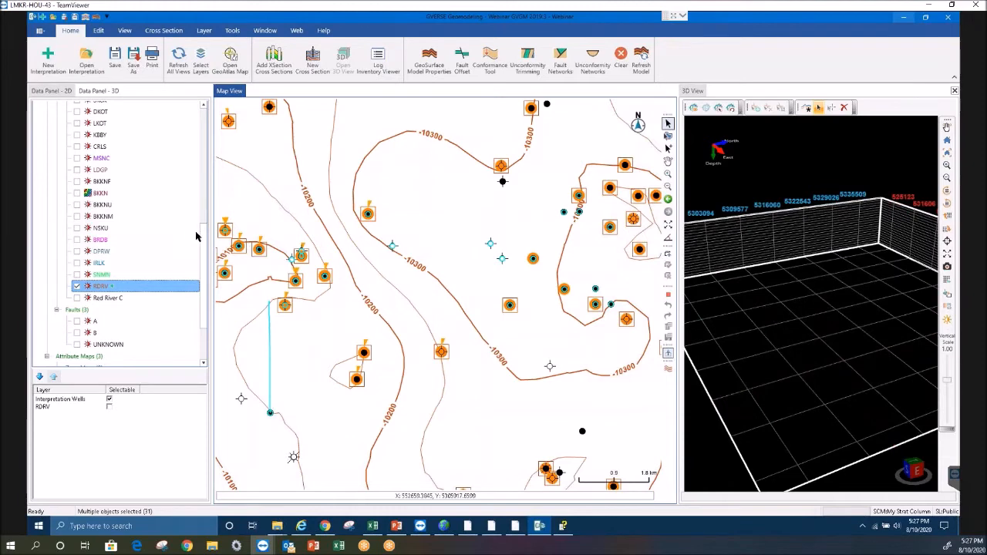
scroll(193, 262, down, 2)
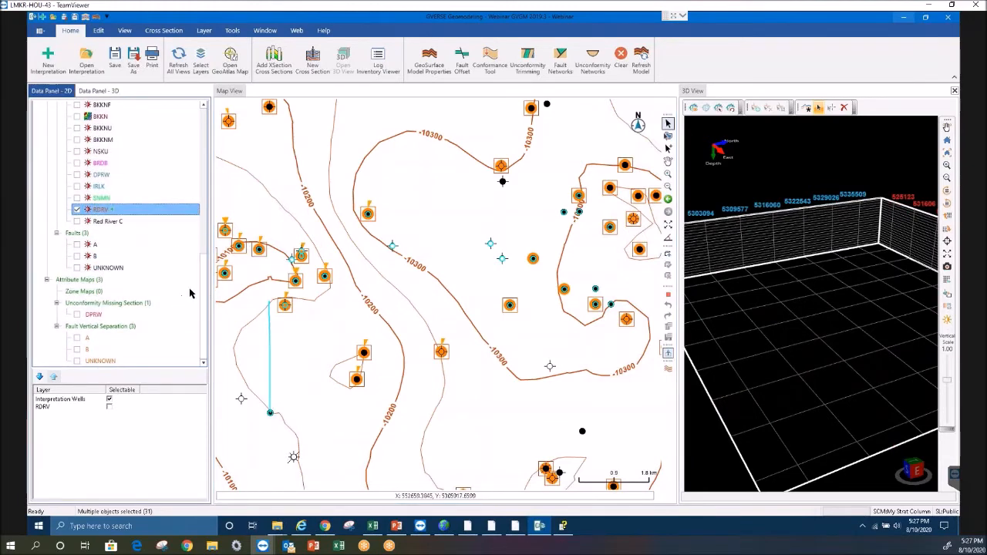
drag(198, 280, 204, 225)
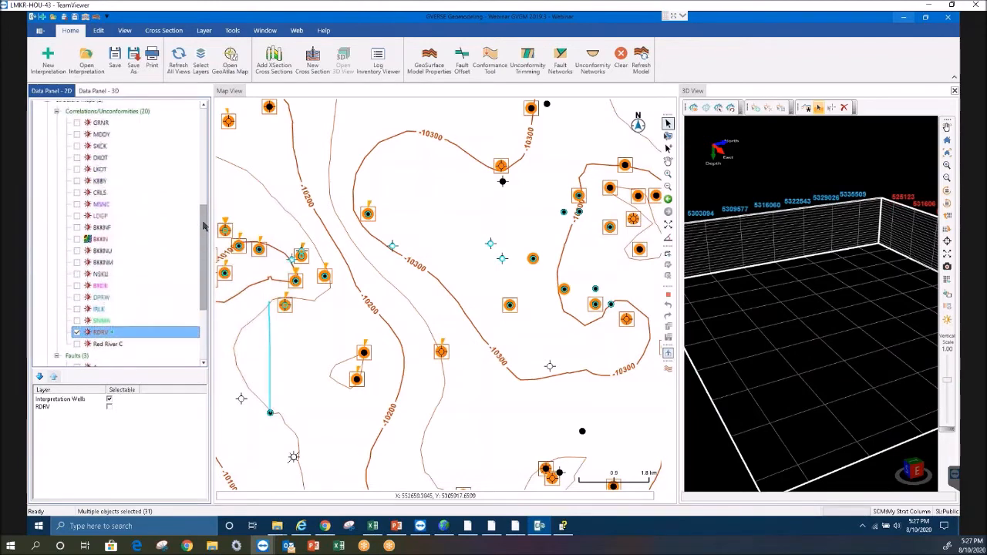
Open the zone attribute map definitions in GeoSurface Model Properties and reposition the dialog over the map
click(423, 80)
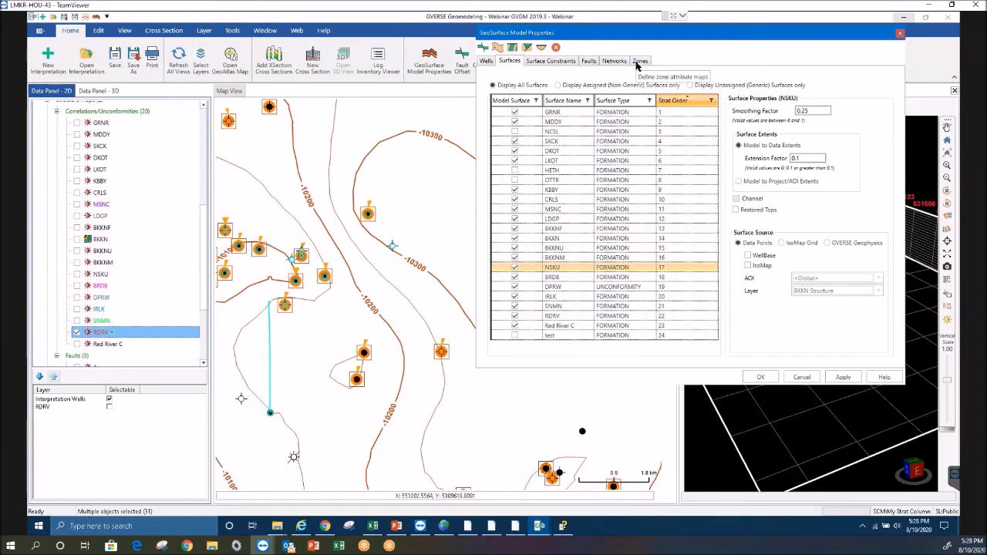
click(638, 62)
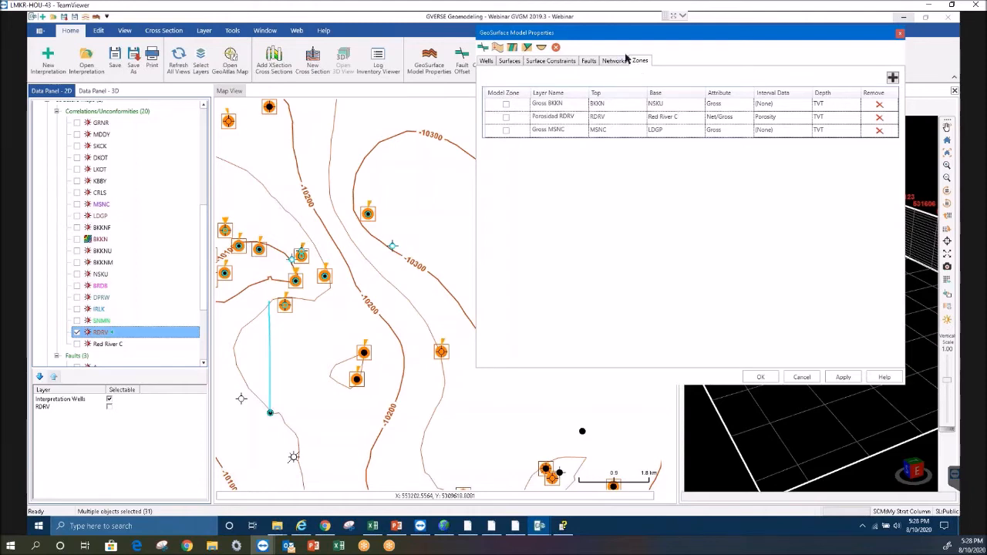
drag(608, 37, 588, 94)
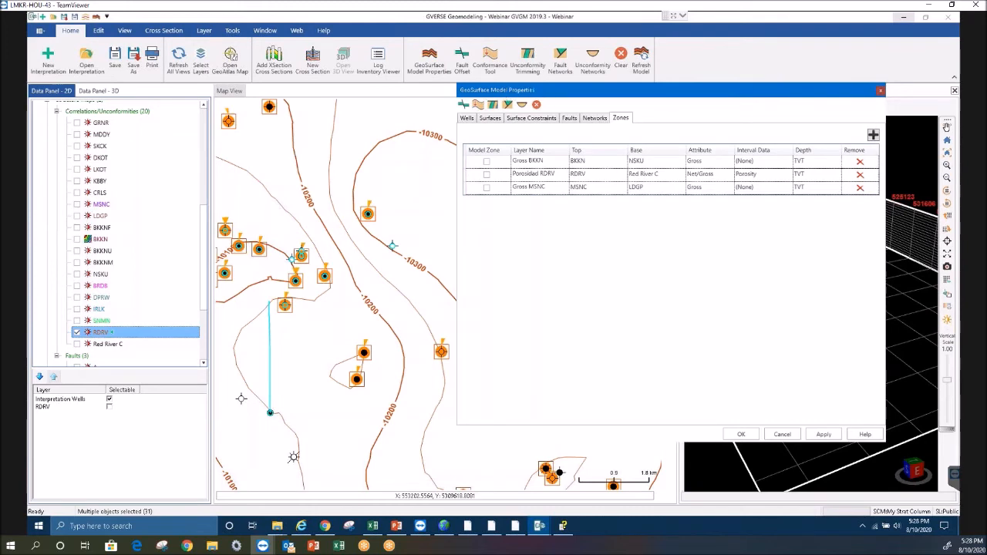
Reopen GeoSurface Model Properties and review the wells, surfaces, surface constraints, faults, networks and zones definitions
click(881, 90)
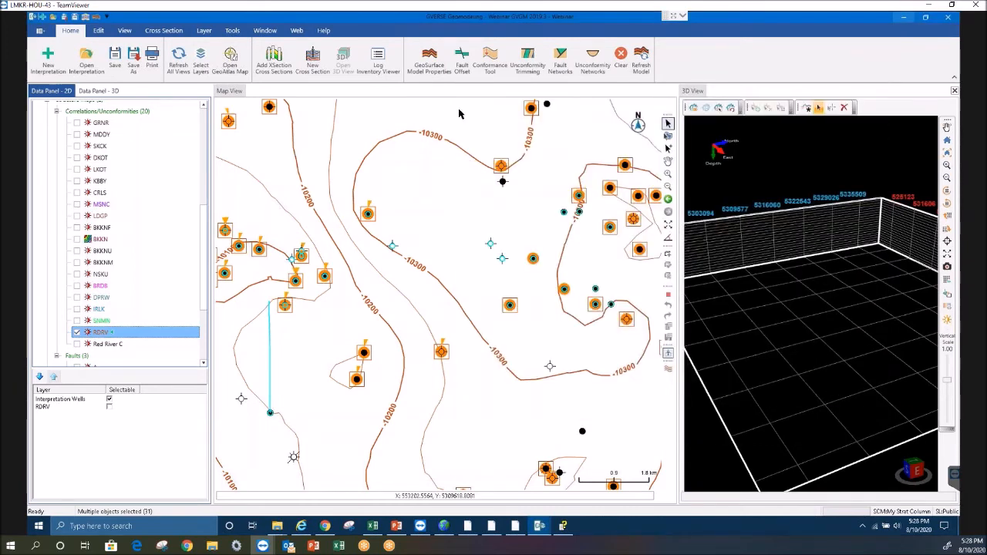
click(429, 64)
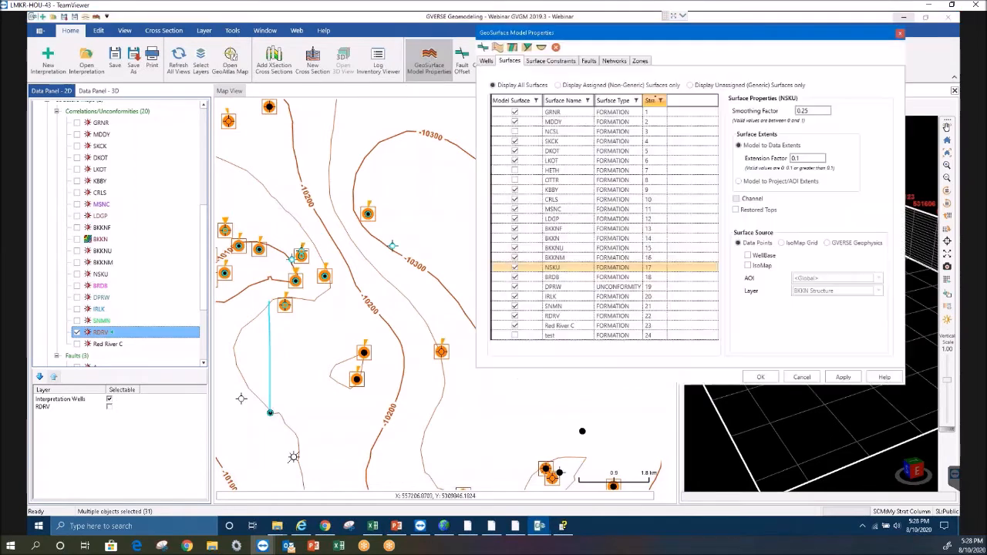
drag(627, 38, 614, 89)
click(501, 212)
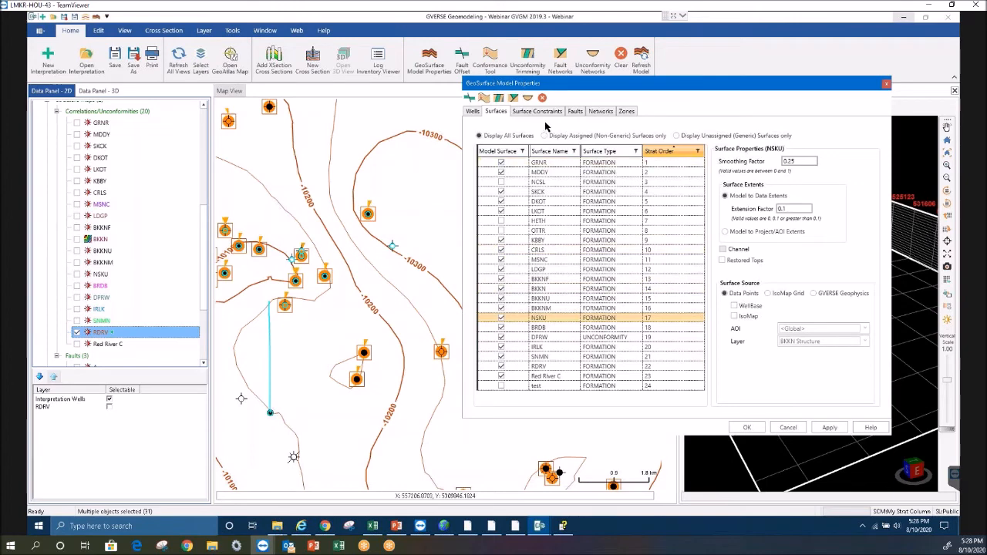
click(475, 113)
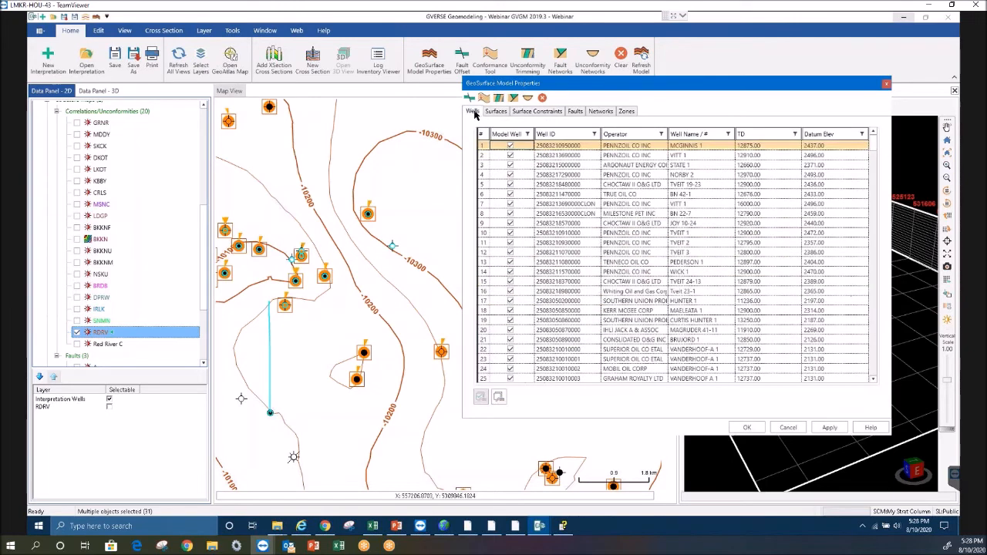
click(534, 113)
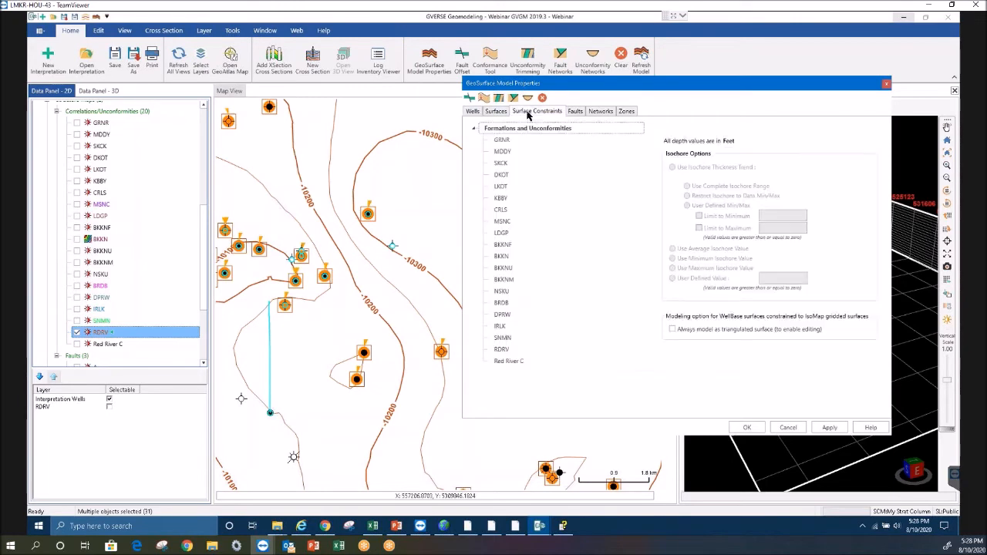
click(574, 113)
click(601, 112)
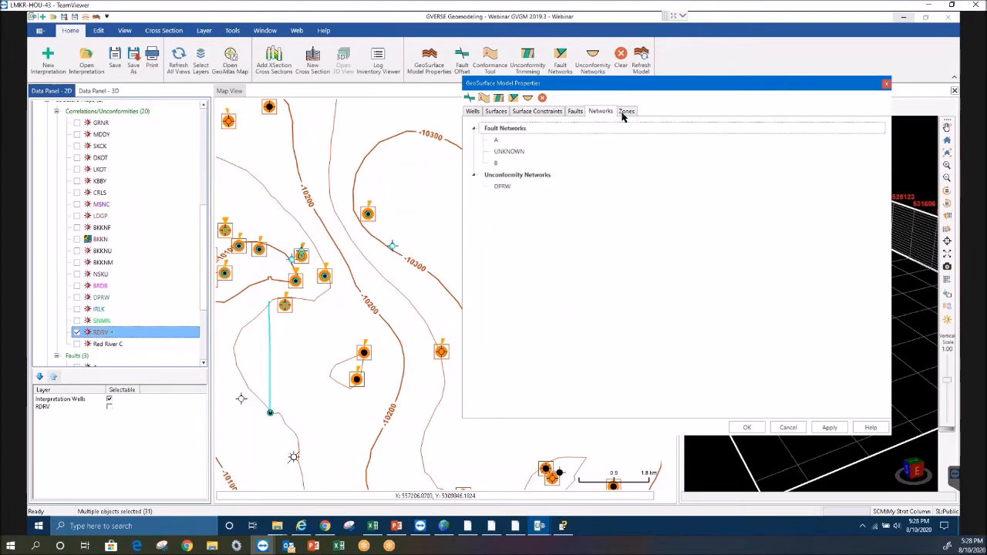
click(623, 114)
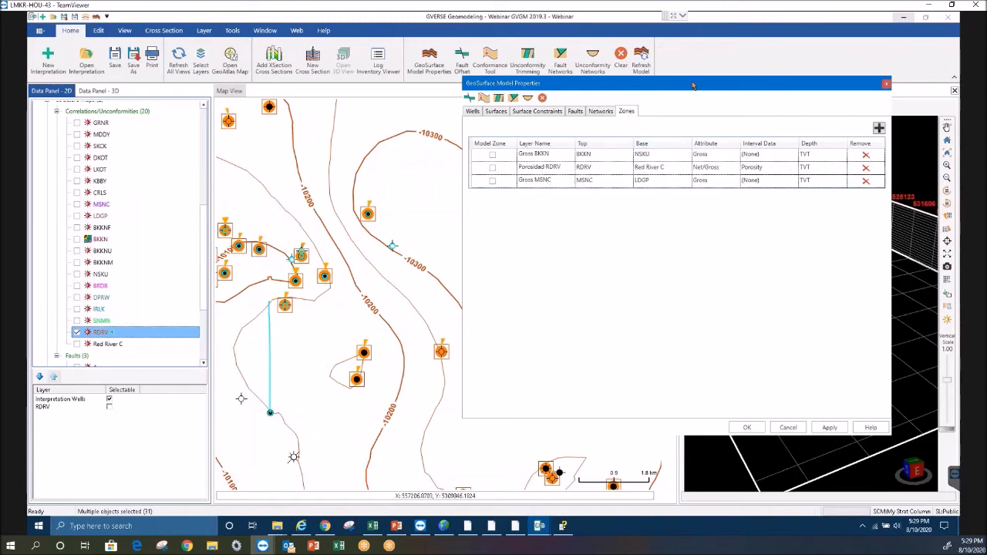
Include the Gross BKKN, Porosidad RDRV and Gross MSNC zones in the model and apply the changes
click(499, 168)
click(492, 154)
click(492, 167)
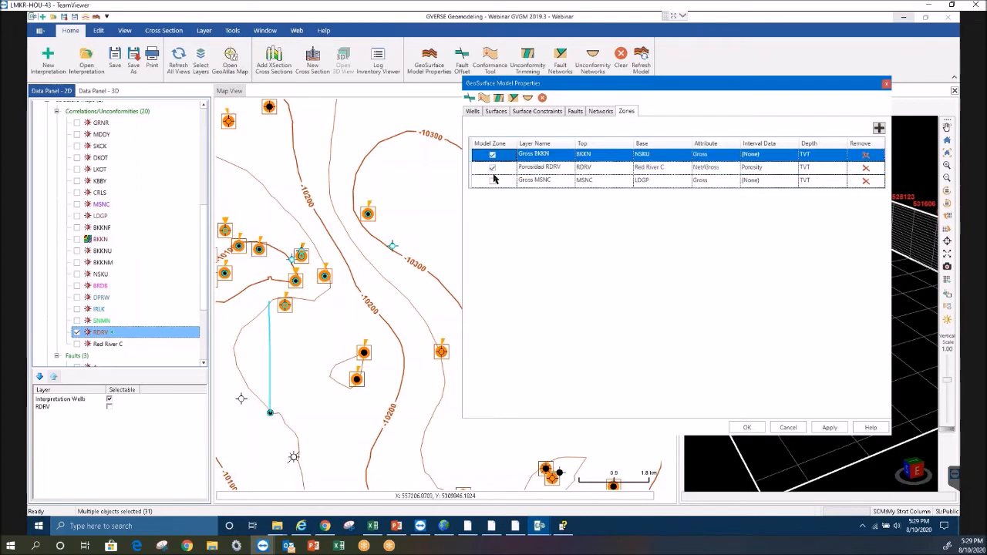
click(492, 182)
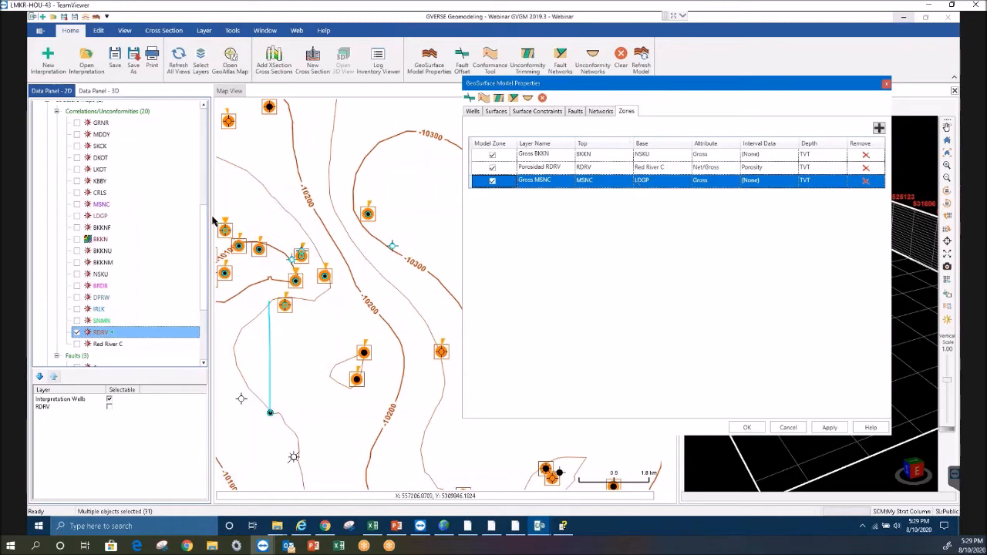
drag(202, 230, 201, 251)
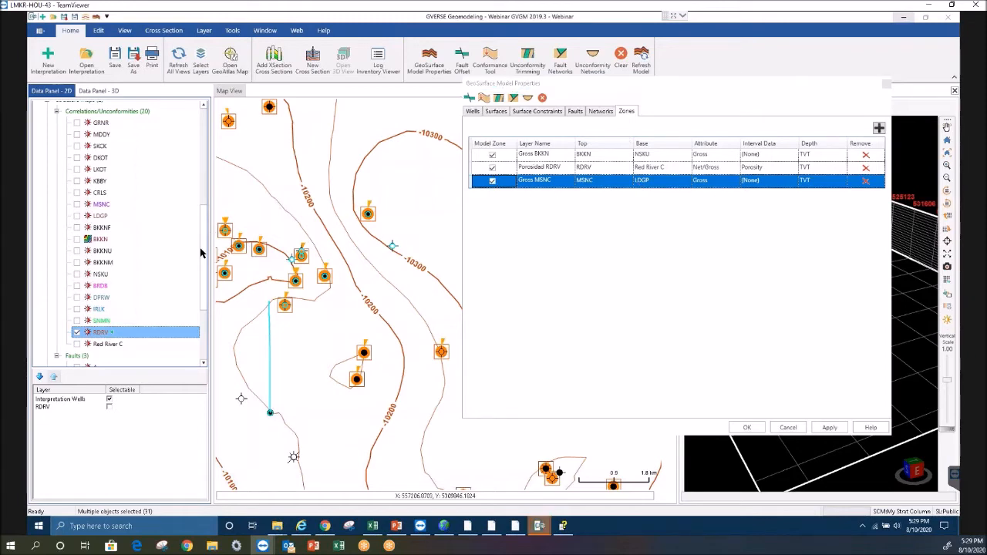
click(830, 428)
click(747, 428)
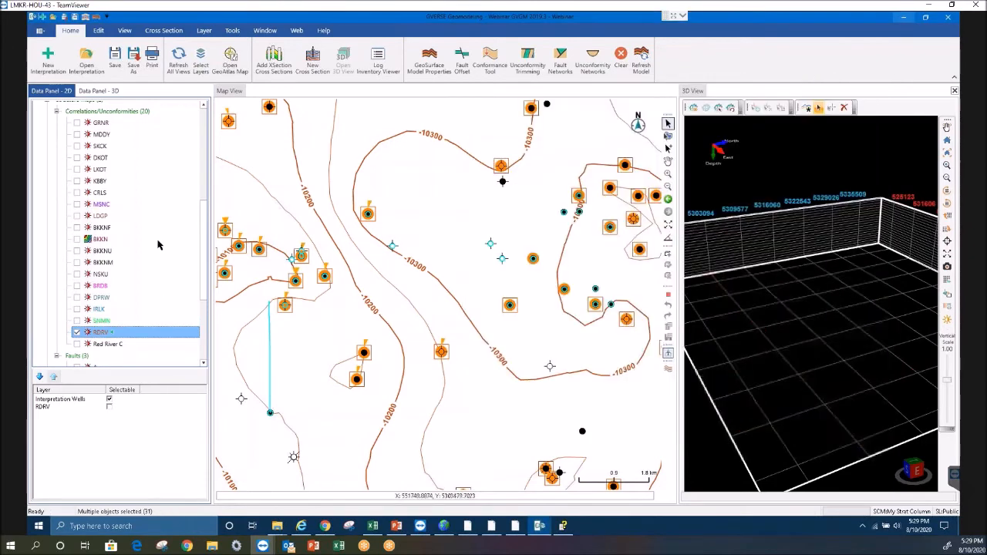
Display the Gross BKKN zone map over the RDRV contours, and replace it with the Gross MSNC zone map
drag(203, 222, 203, 277)
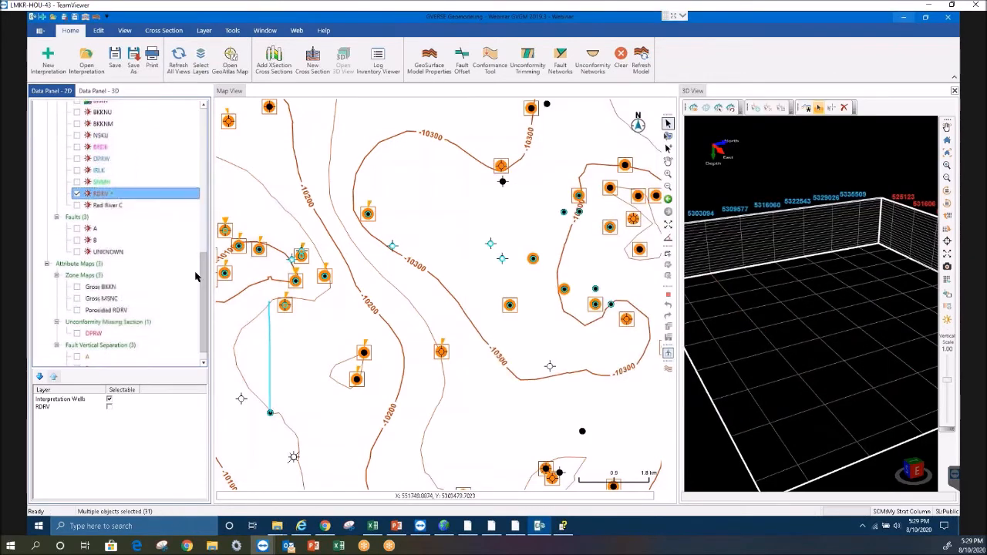
click(77, 287)
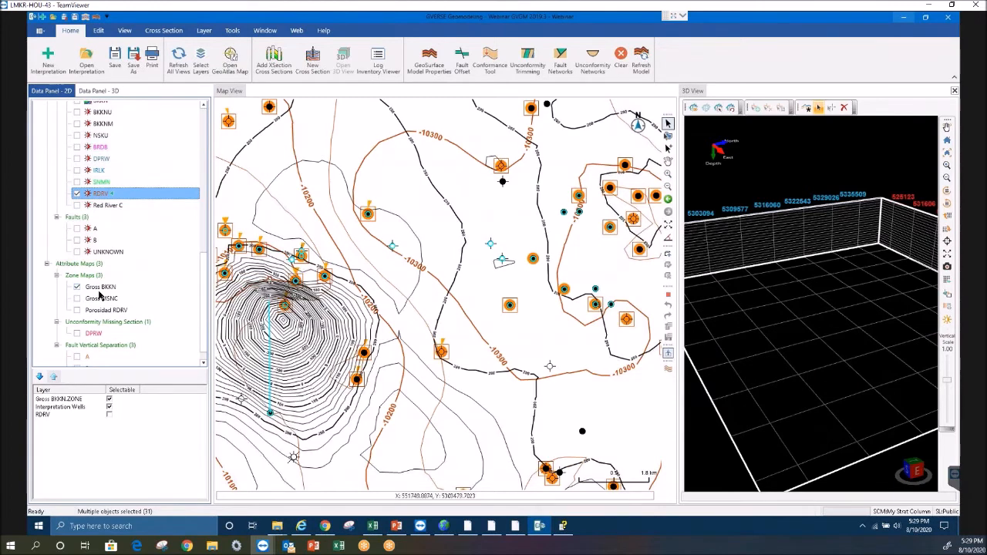
click(77, 299)
click(76, 287)
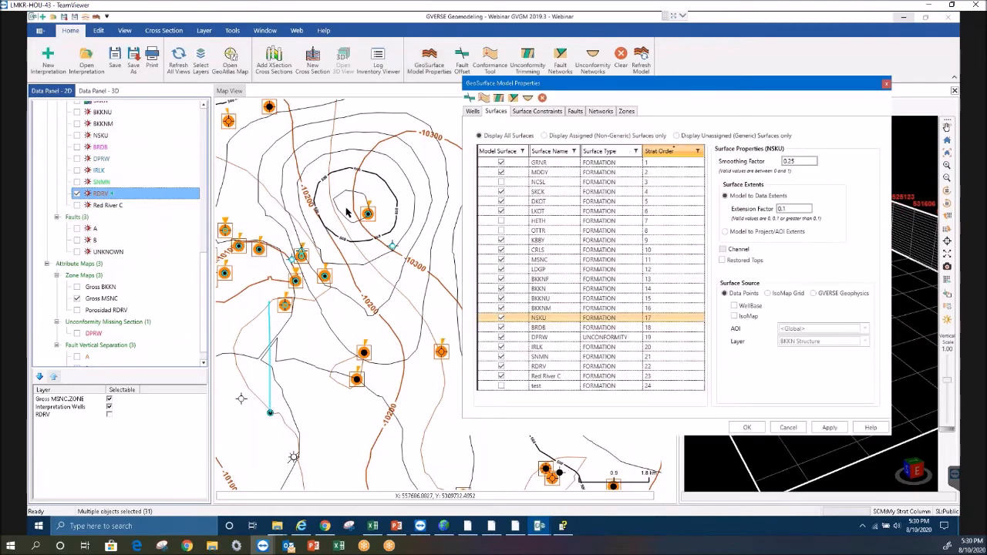
Add a new zone in GeoSurface Model Properties and set its top to KBBY
click(627, 112)
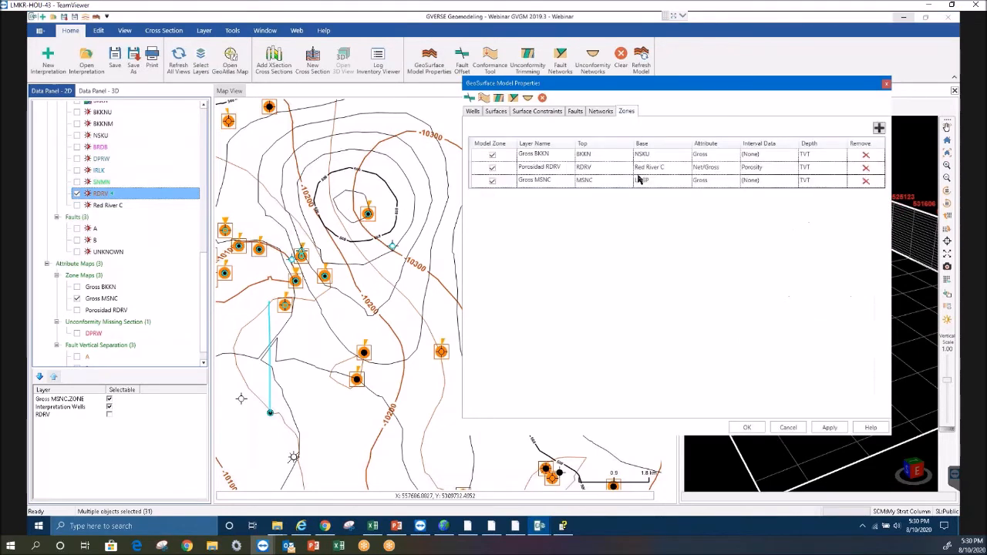
click(881, 129)
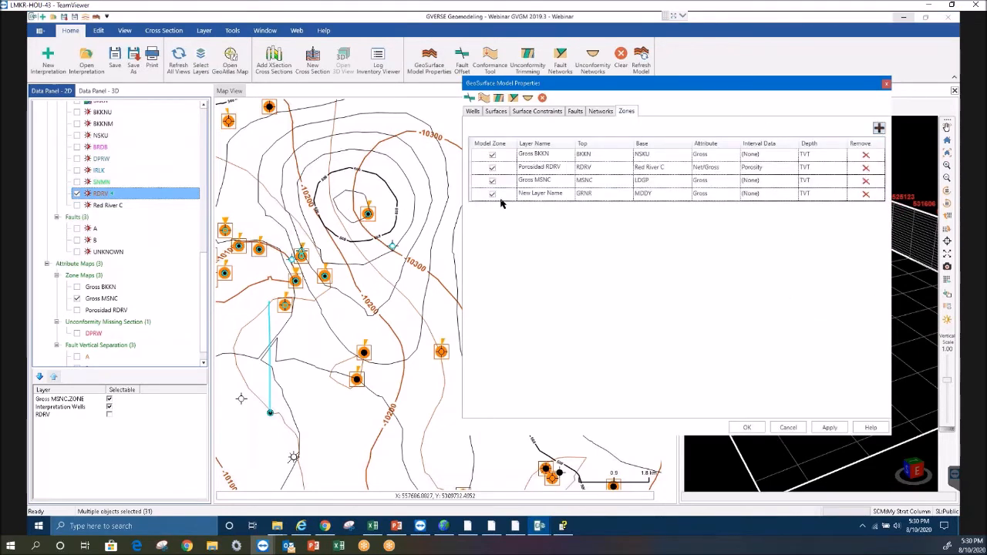
click(554, 193)
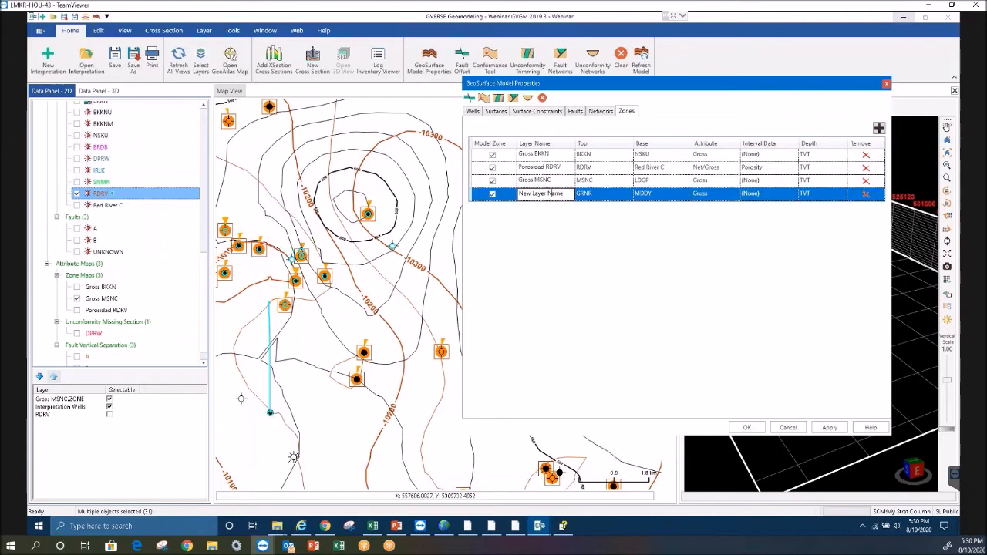
click(609, 198)
click(629, 195)
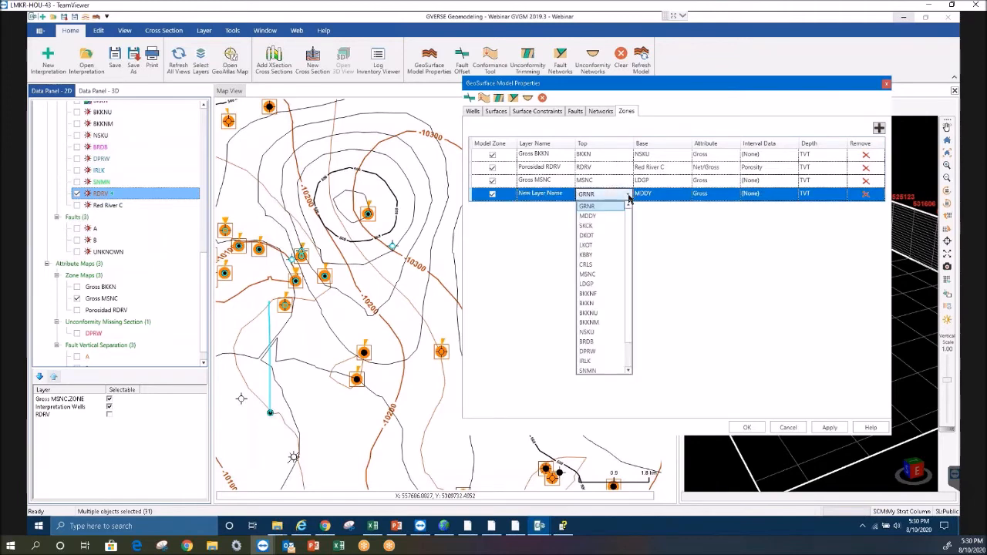
click(595, 276)
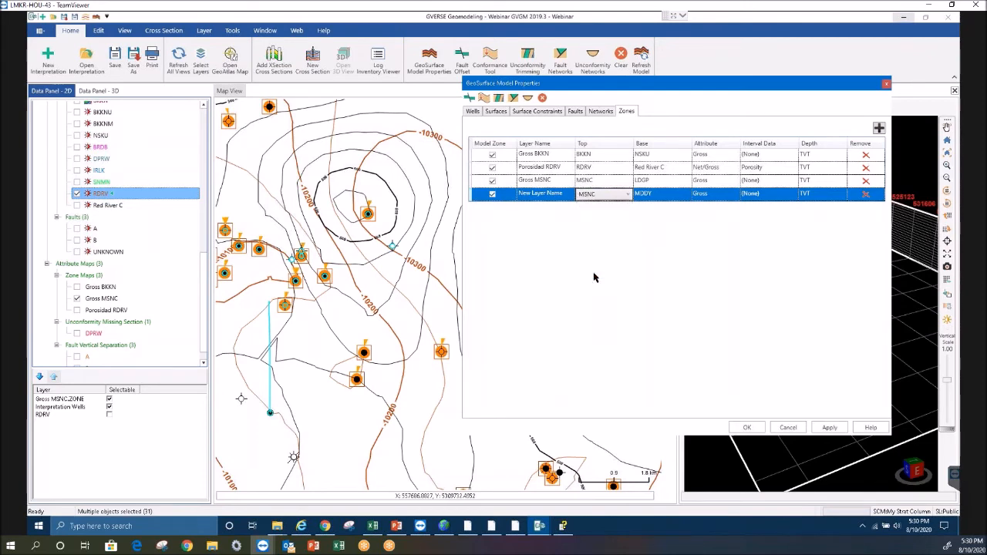
click(610, 198)
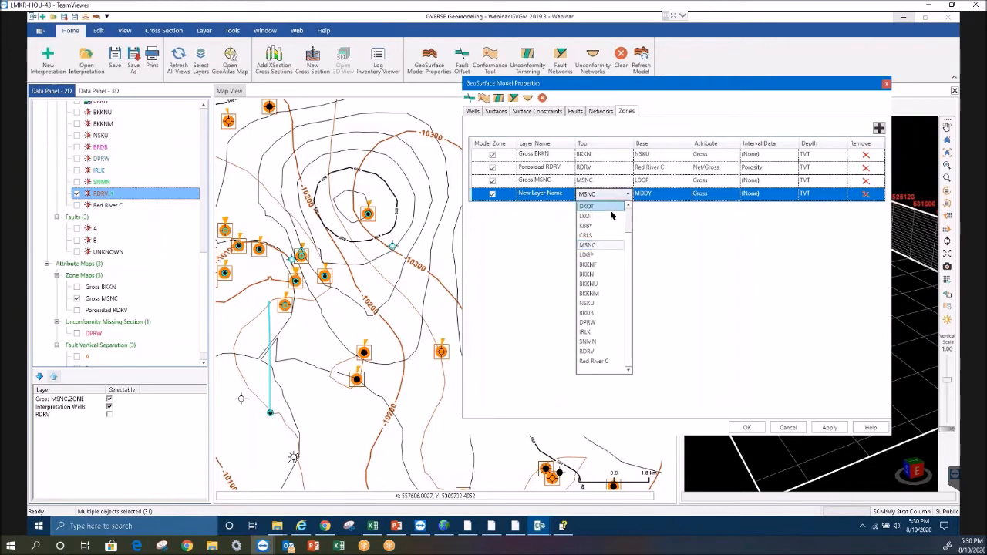
click(588, 225)
Set the new zone's base to CRLS, keep its attribute as Gross, and accept the zone definitions
click(670, 196)
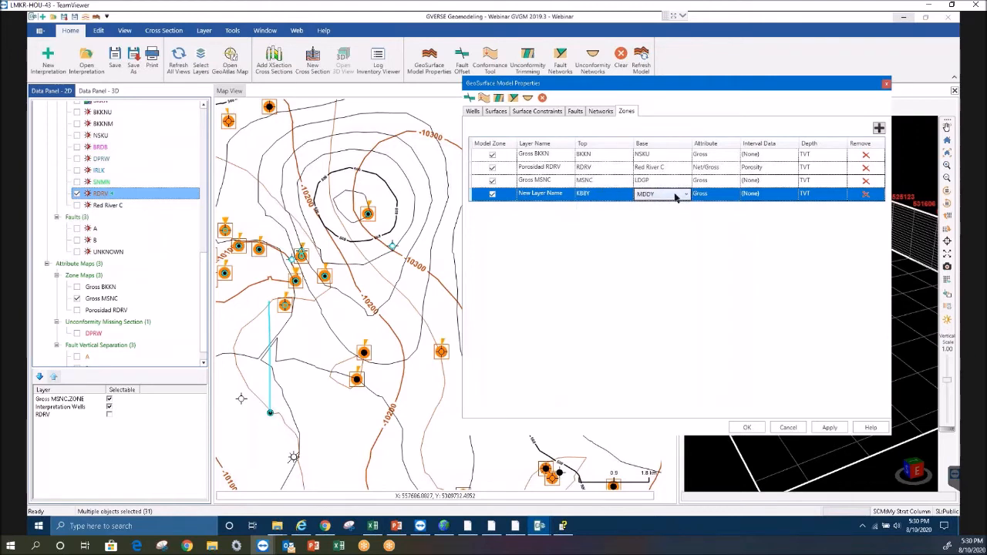
click(676, 197)
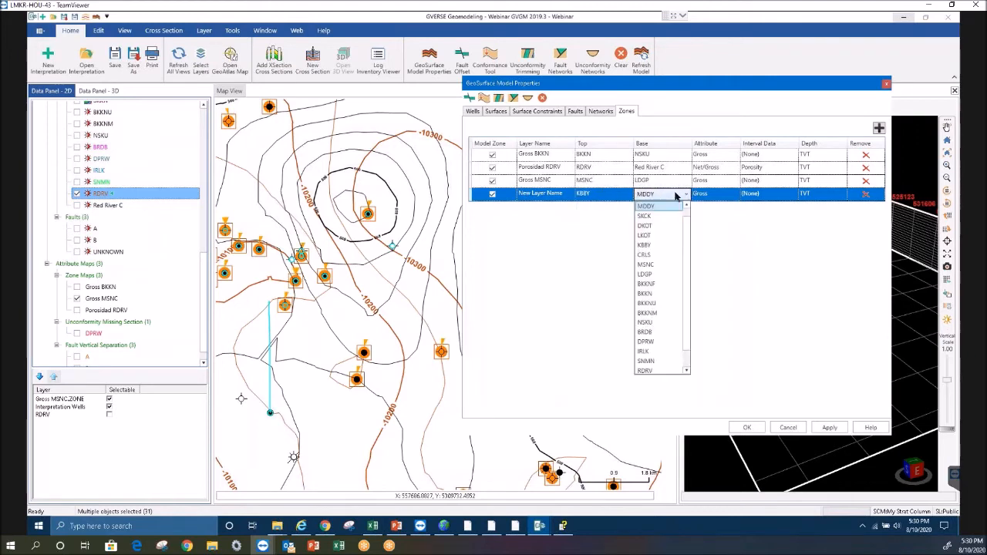
click(654, 261)
click(725, 198)
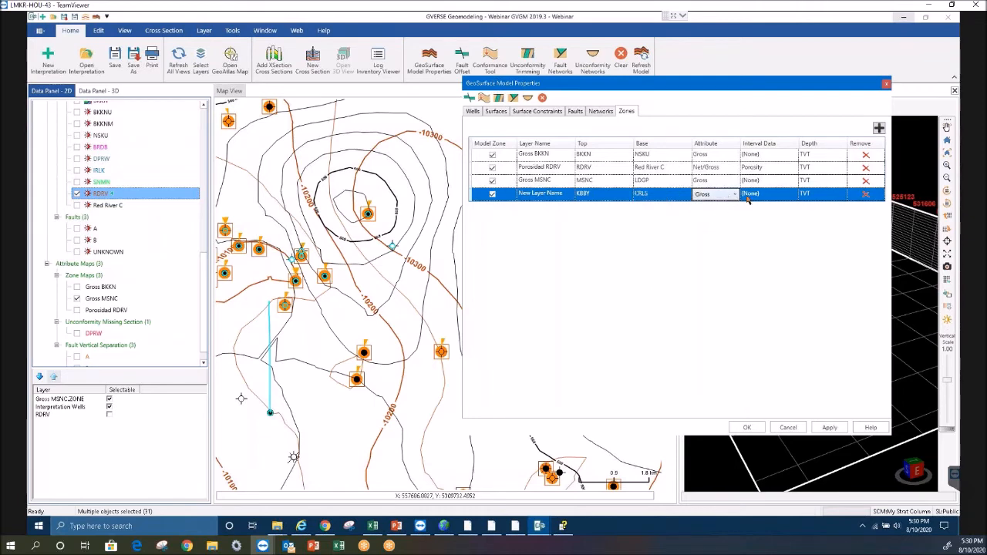
click(746, 427)
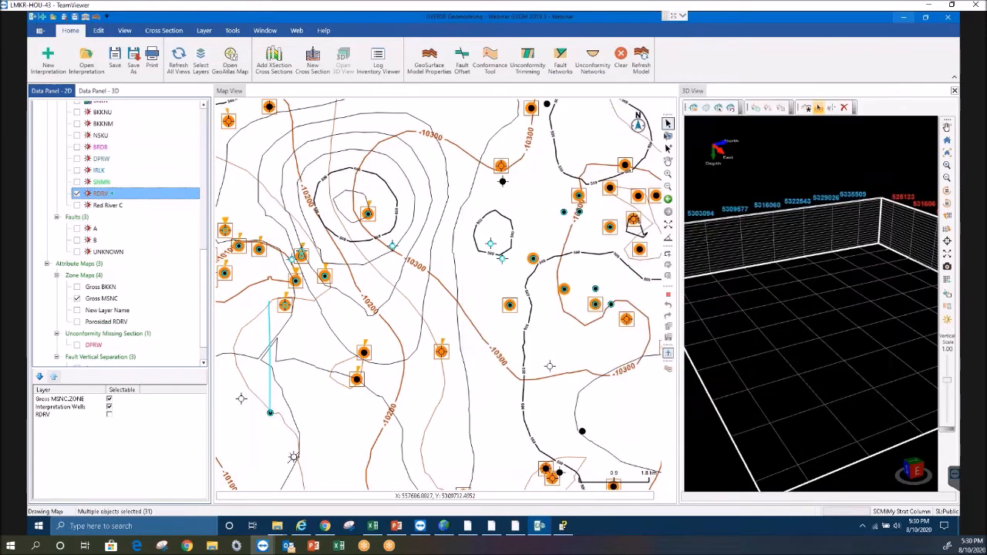
Display the new zone's map in place of Gross MSNC, and hide it after viewing
click(91, 311)
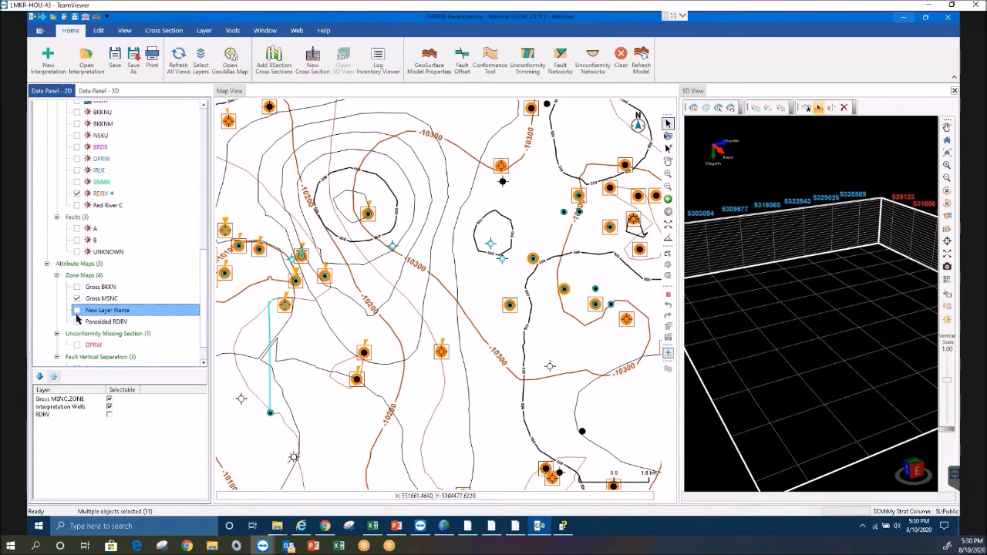
click(76, 310)
click(76, 299)
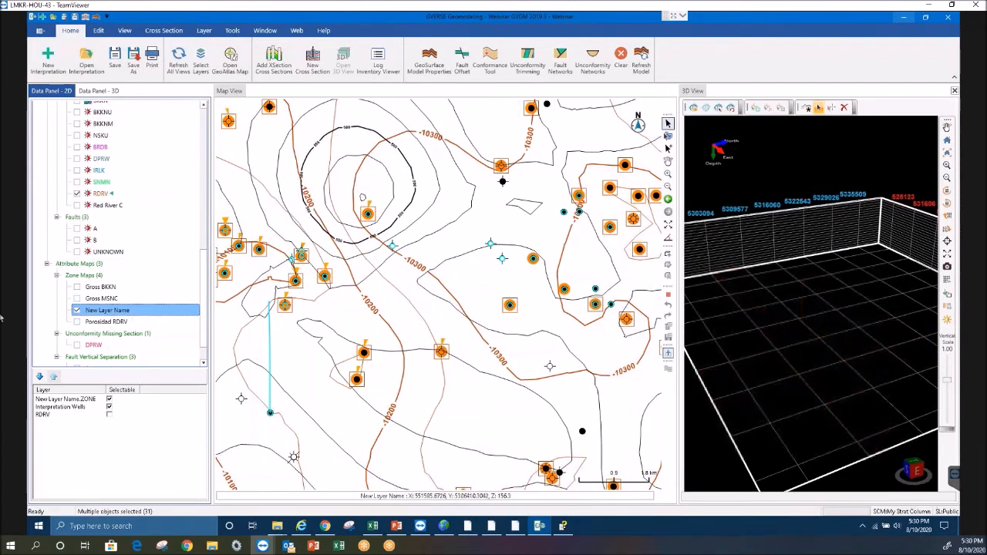
click(78, 310)
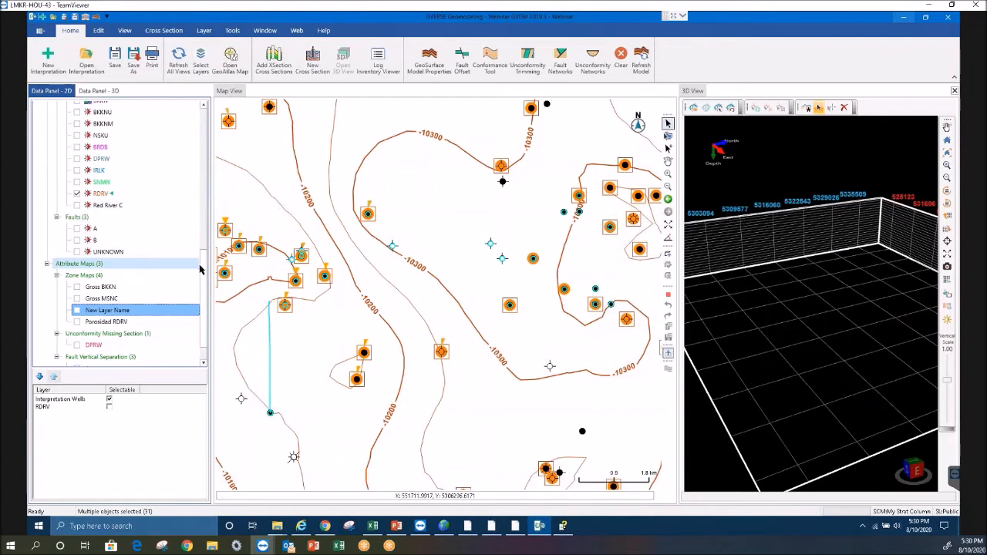
Display the BKKN structure map in the map view
drag(205, 255, 205, 231)
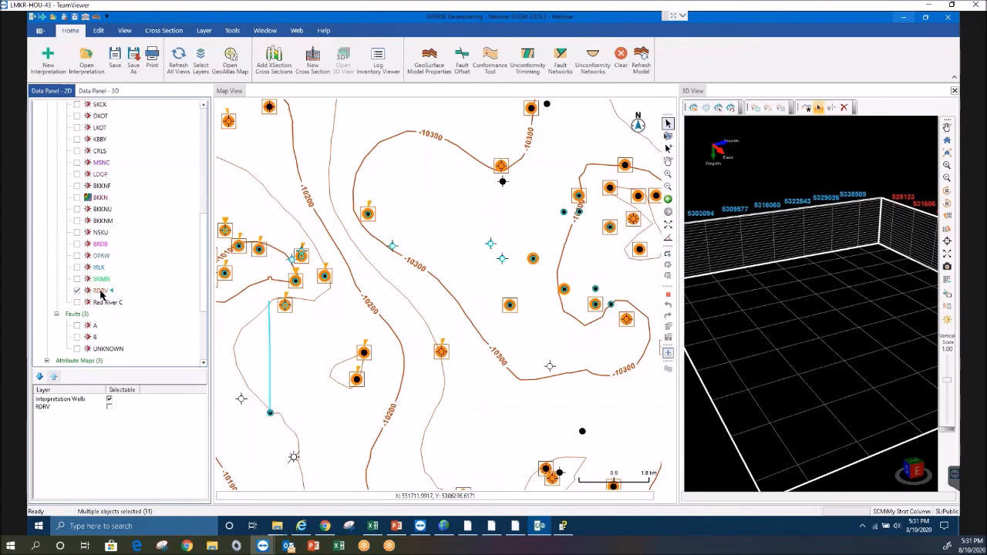
click(77, 198)
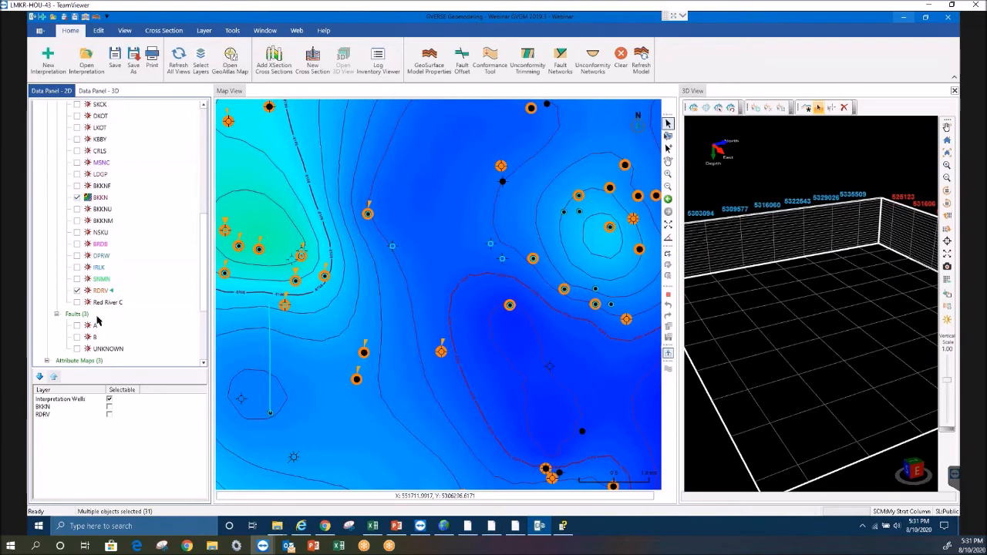
click(78, 291)
Compare the Data Points and IsoMap Grid source options for the BKKN surface in GeoSurface Model Properties, leaving IsoMap Grid selected
click(421, 67)
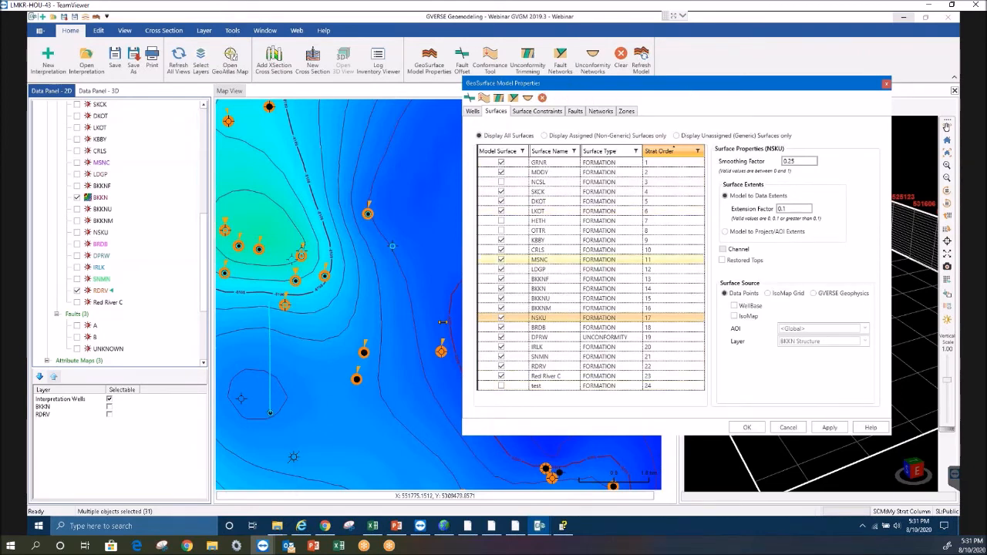
click(541, 292)
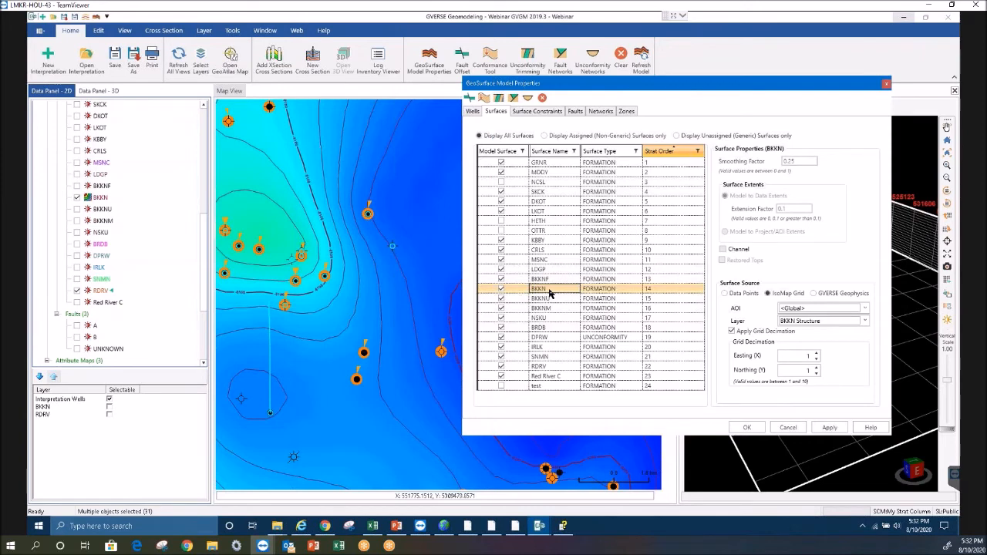
click(769, 294)
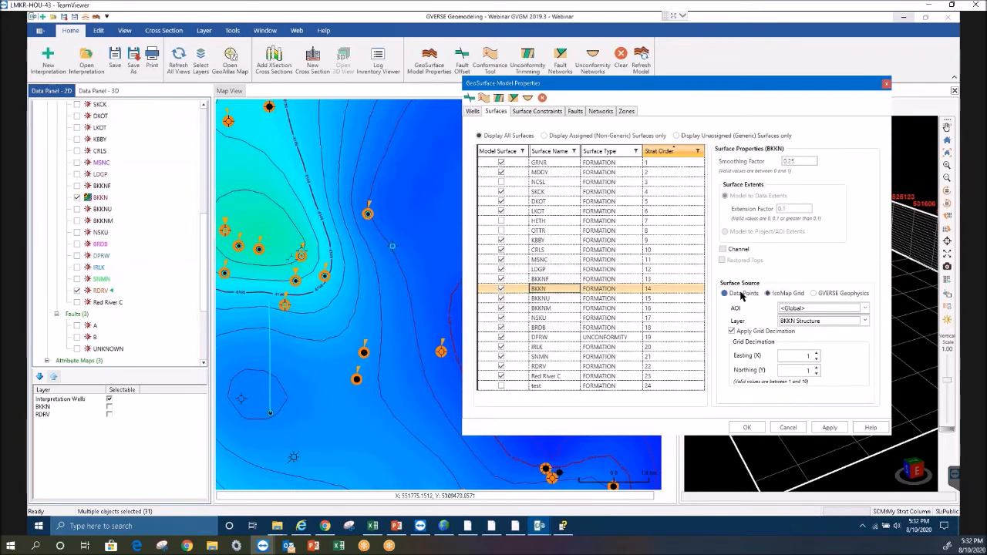
click(726, 294)
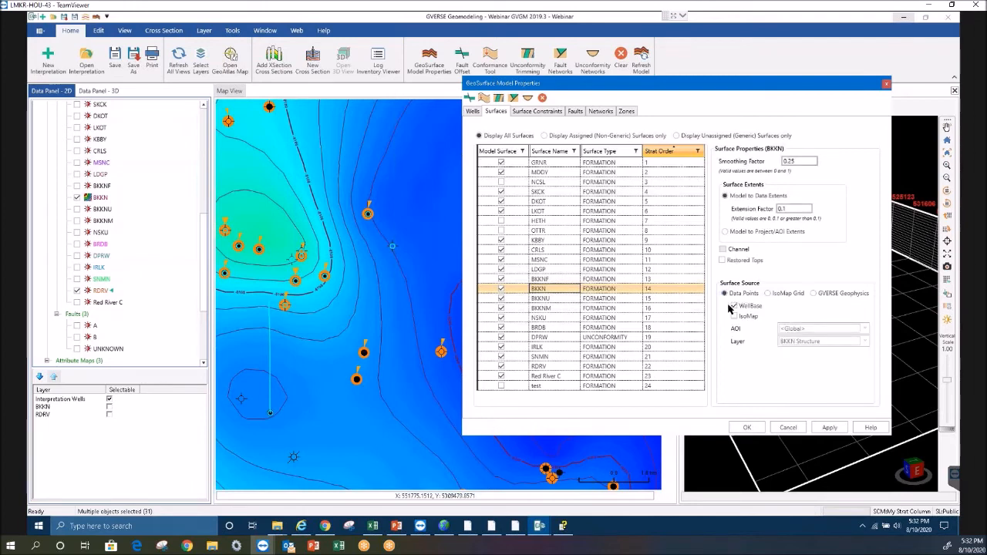
click(769, 294)
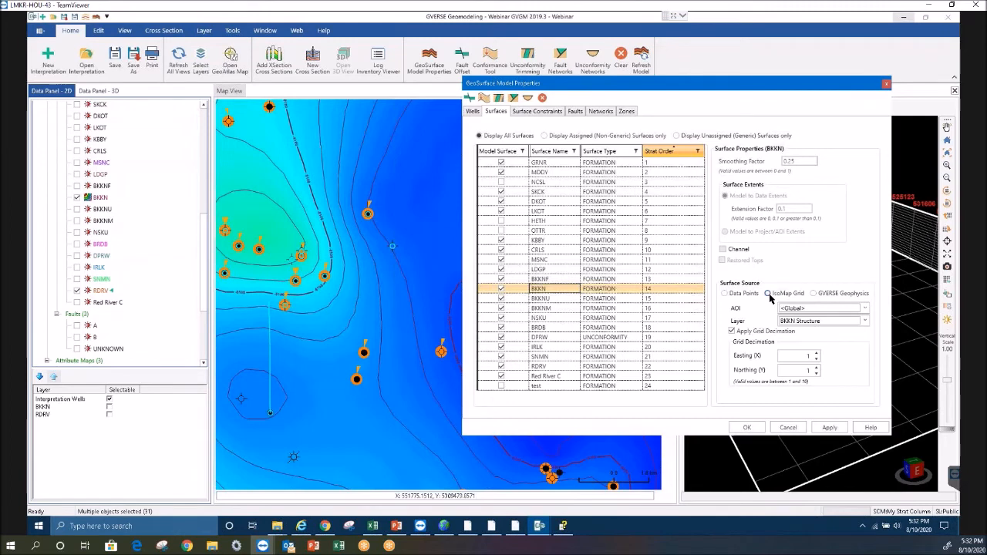
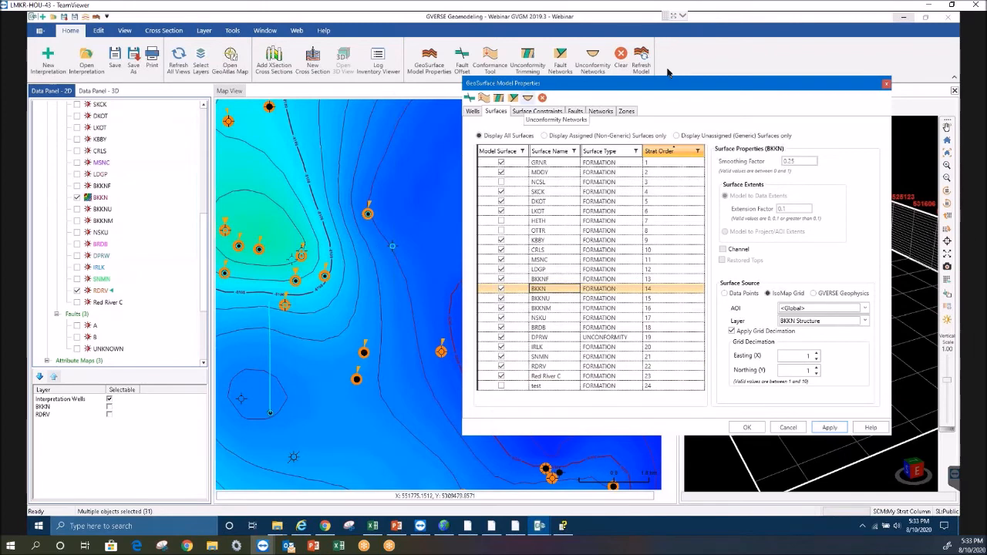
Set the BKKN surface's grid decimation to 10 in Easting (X) and Northing (Y), apply it, and accept the model properties
drag(660, 82, 733, 30)
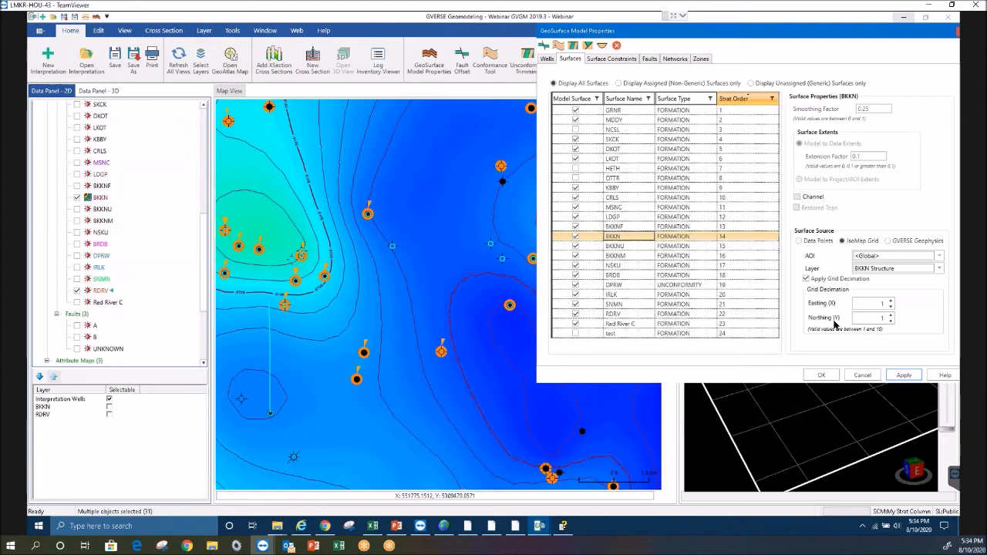
double_click(879, 303)
click(876, 318)
click(891, 316)
click(891, 316)
click(891, 315)
click(892, 302)
click(904, 375)
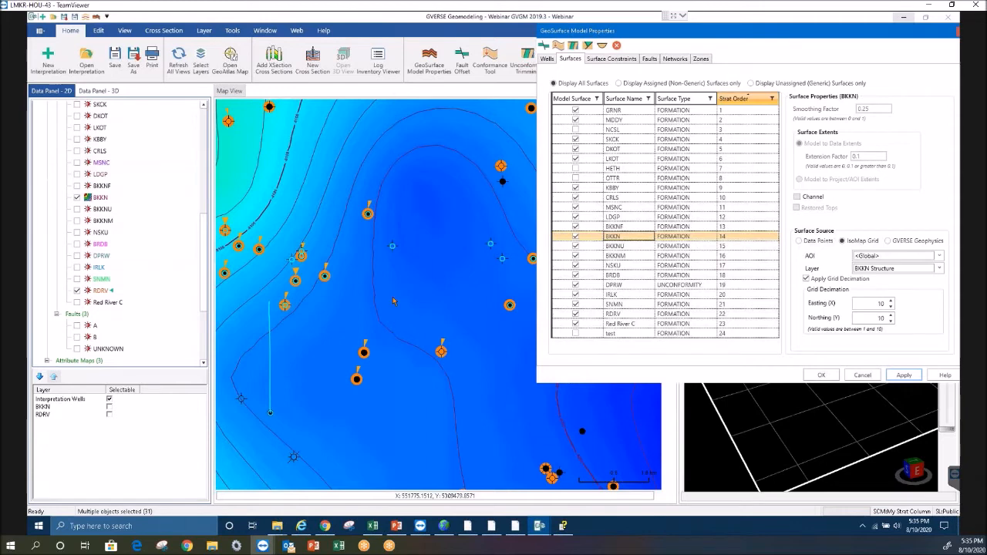
click(77, 198)
click(822, 375)
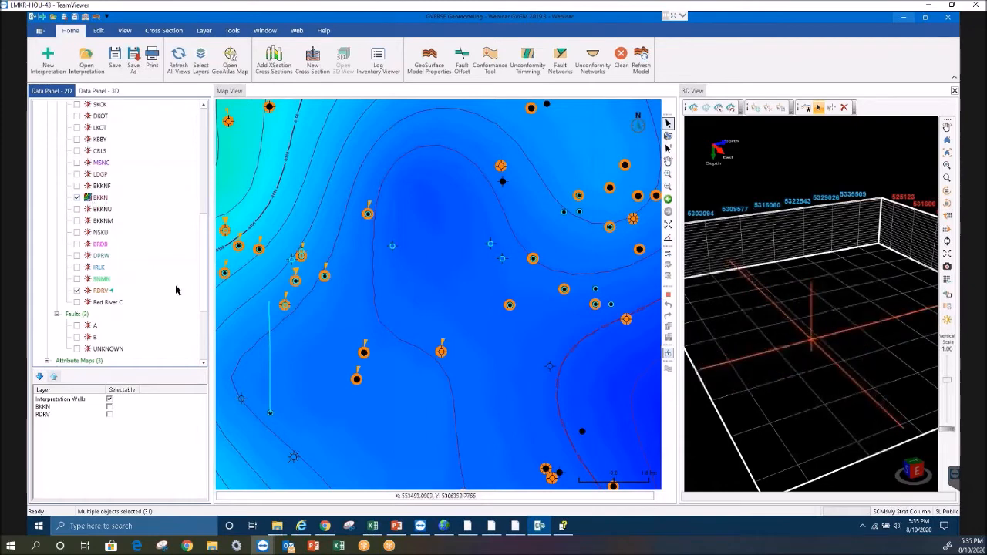
Display the Northwest to Southeast Section line on the map and bring its full trace into view
drag(205, 253, 201, 212)
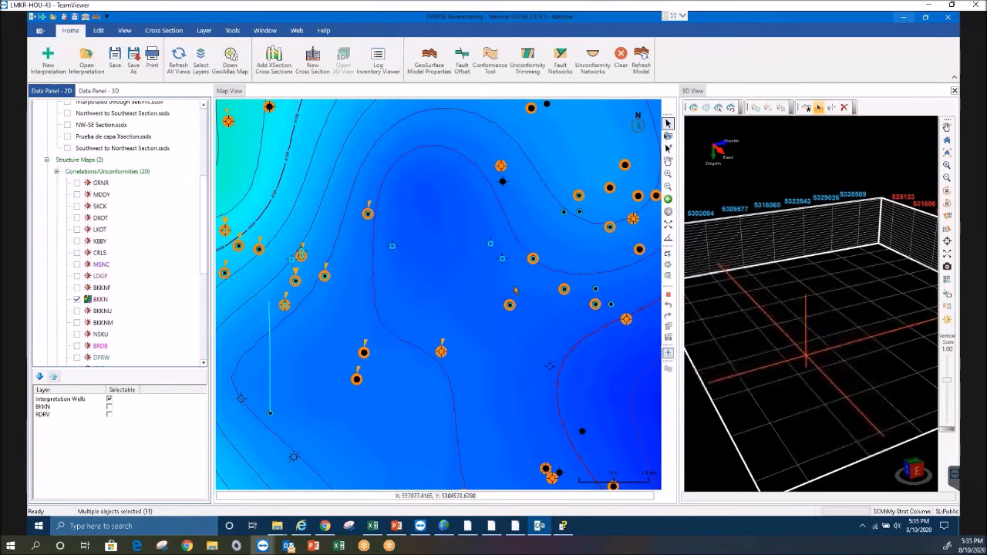
drag(204, 190, 205, 149)
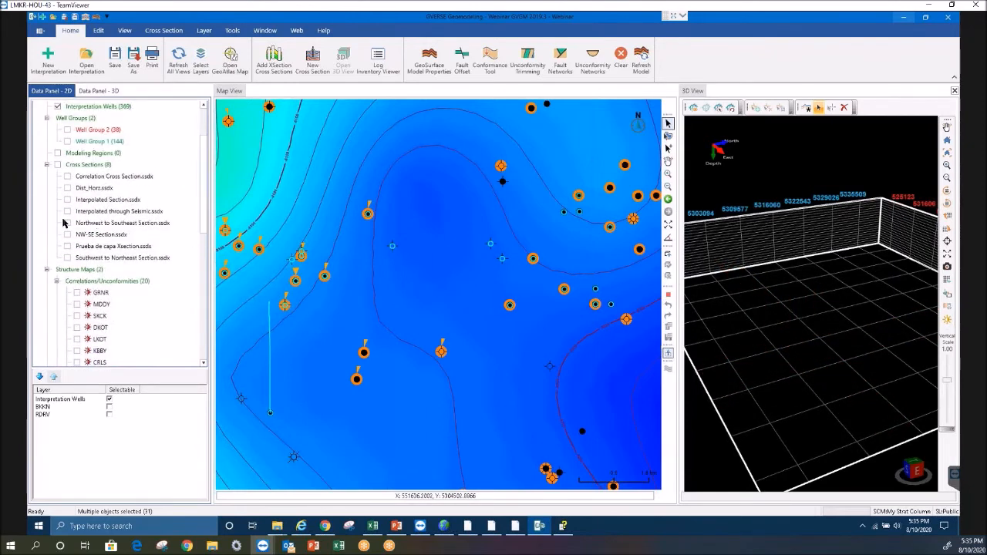
click(67, 223)
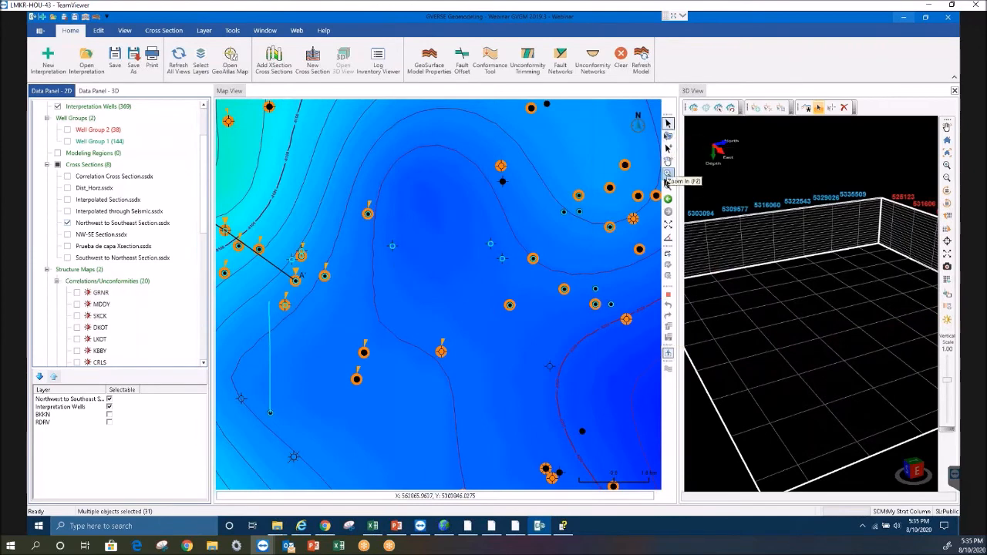
click(668, 161)
drag(329, 228, 543, 244)
drag(388, 298, 508, 336)
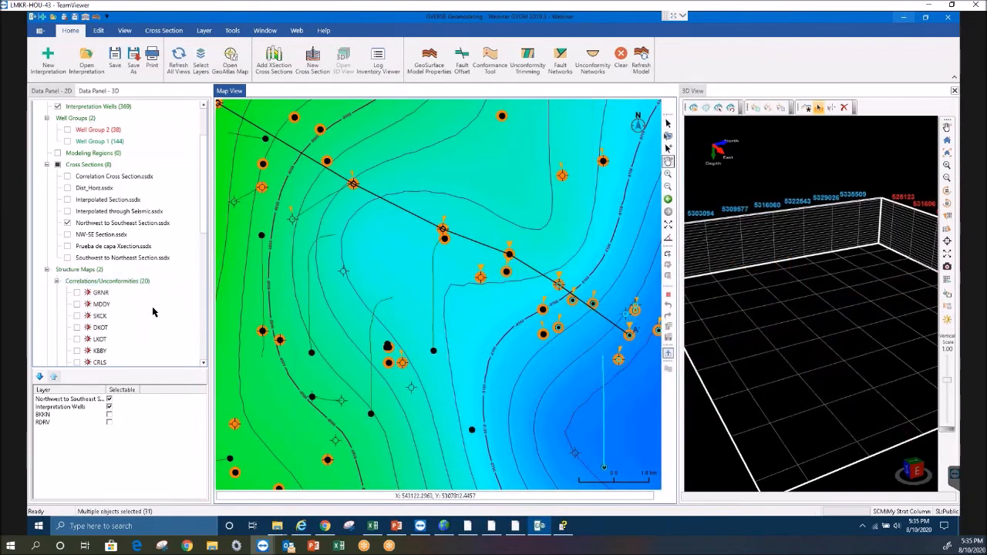
Open the Northwest to Southeast Section in a maximized cross section view and fit it to the window width
scroll(202, 219, down, 3)
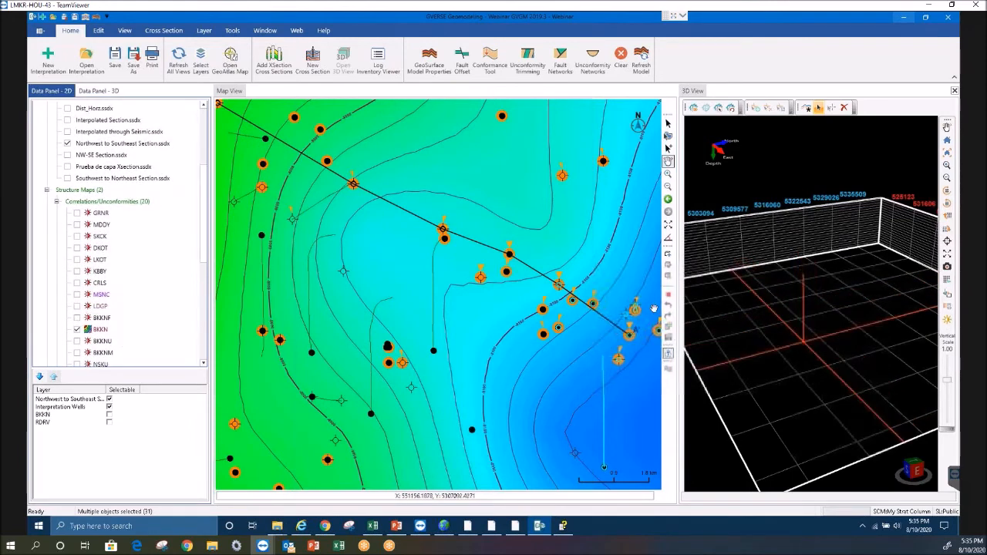
click(666, 355)
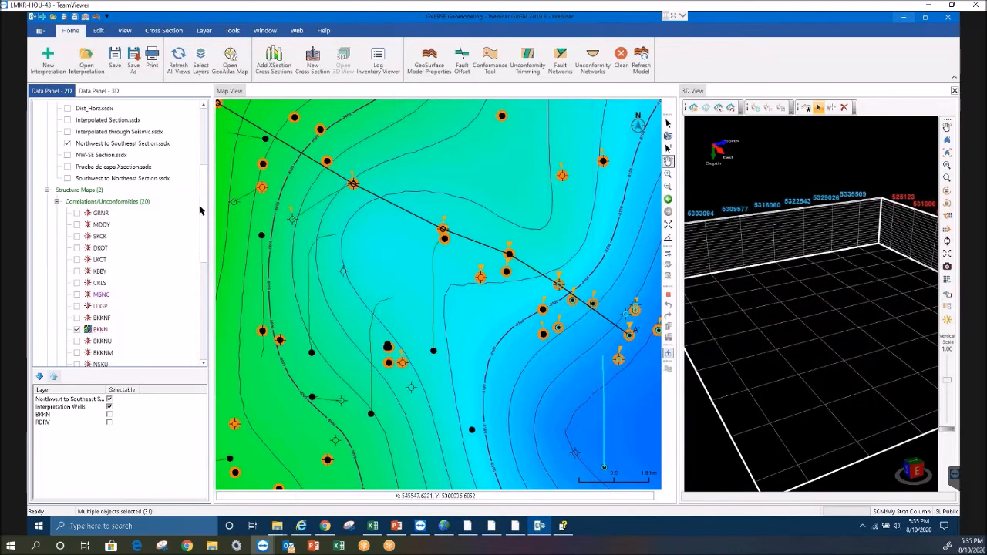
scroll(202, 232, up, 1)
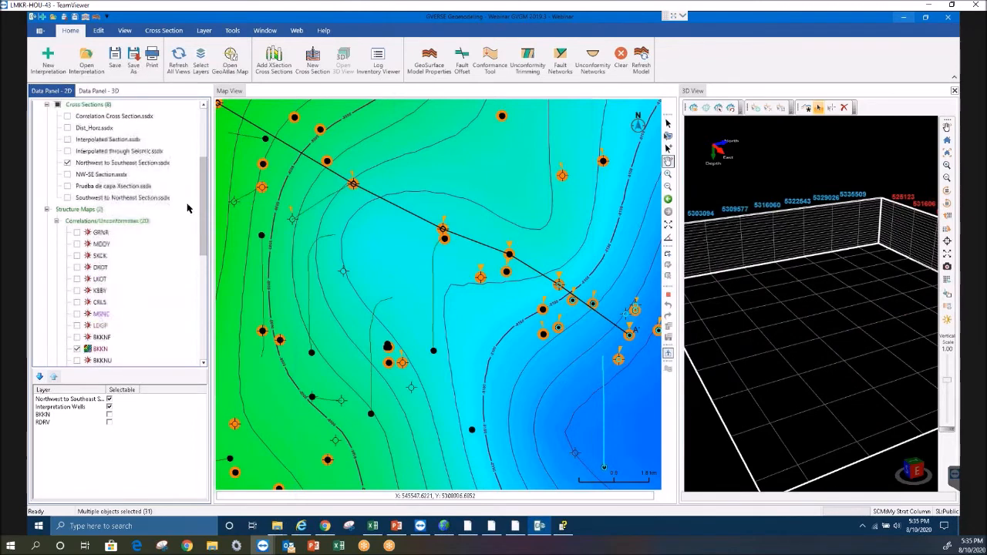
click(108, 164)
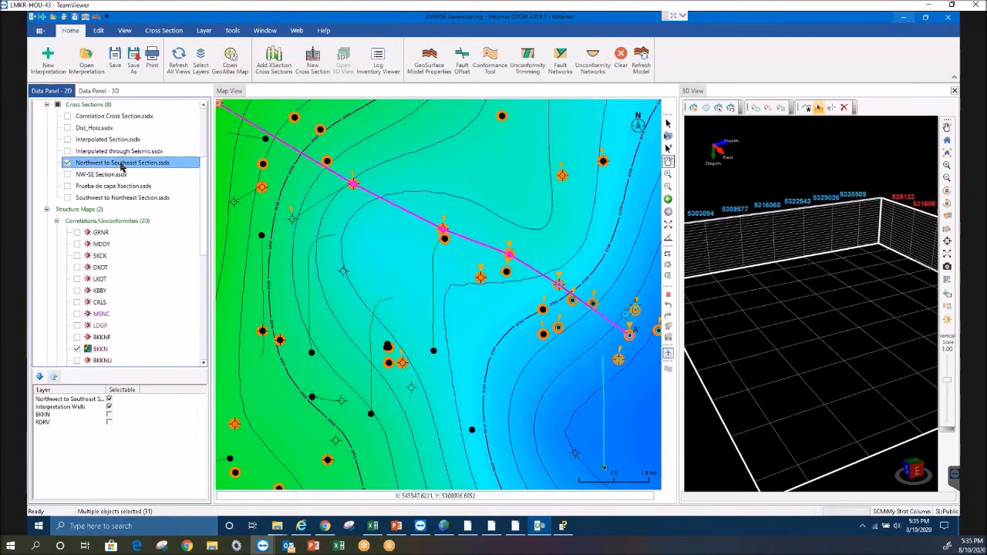
double_click(125, 165)
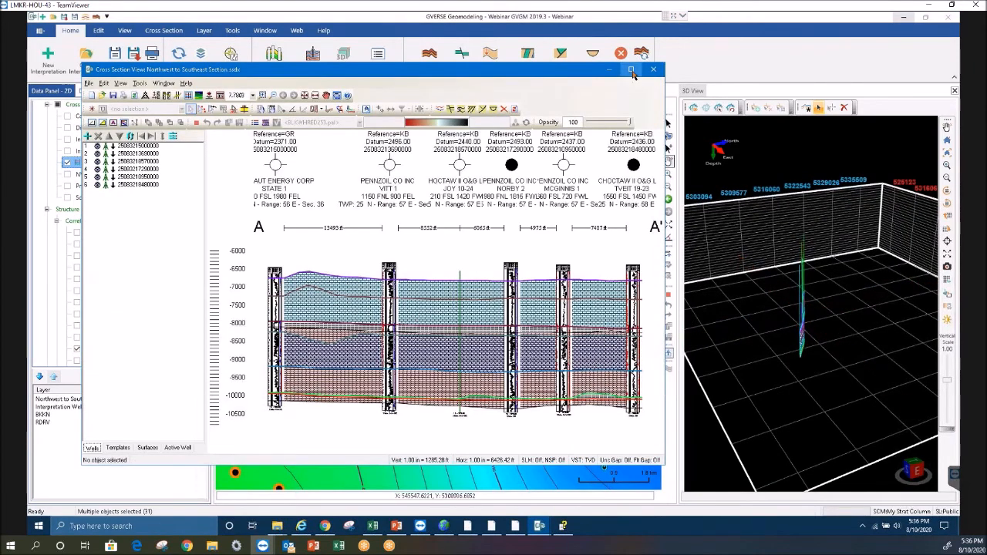
click(632, 70)
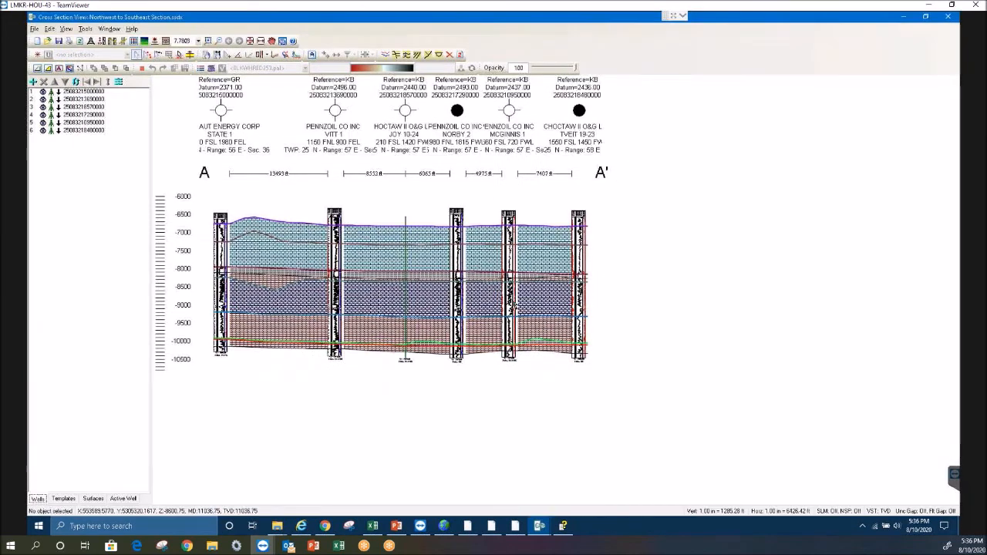
click(261, 40)
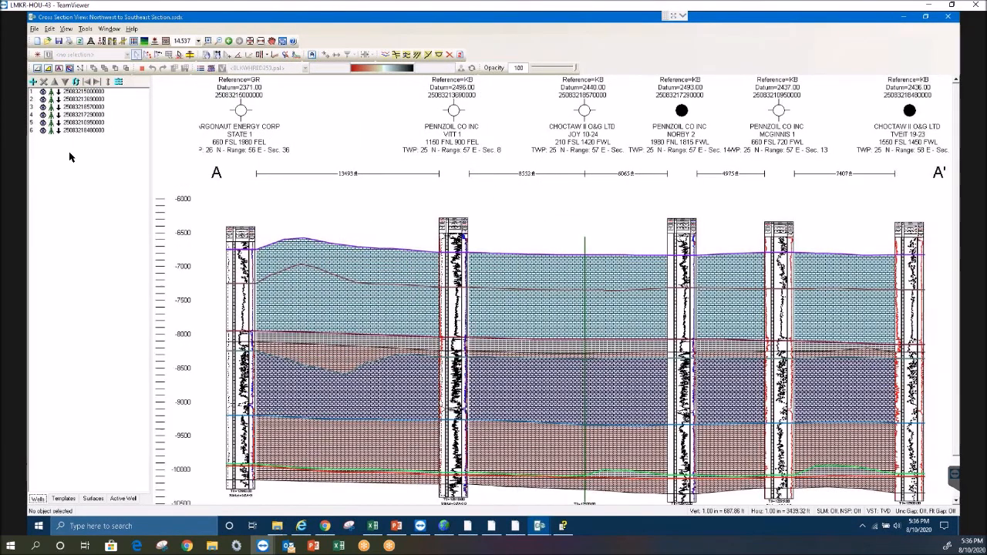
Select the BKKN surface in the cross section and examine it up close at the A end of the section
click(93, 500)
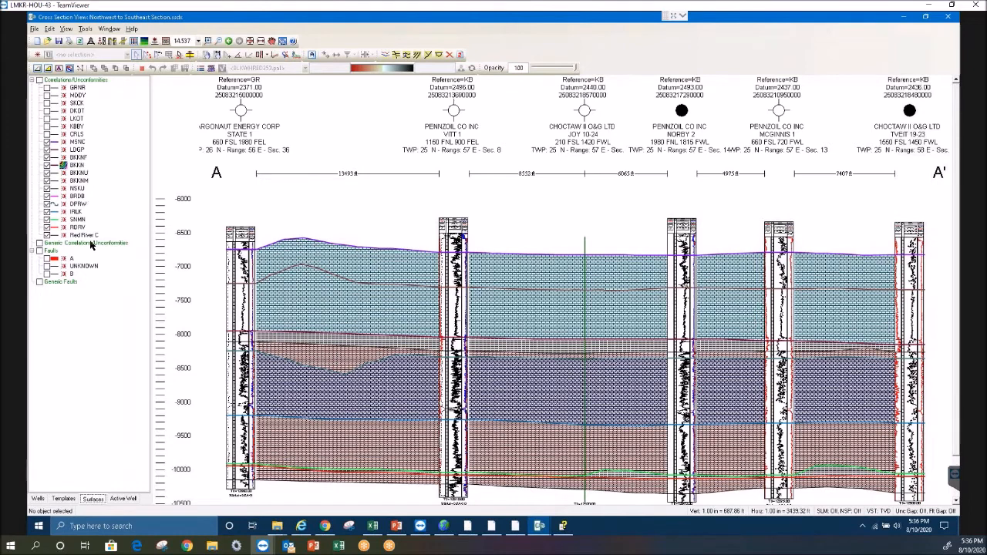
click(76, 165)
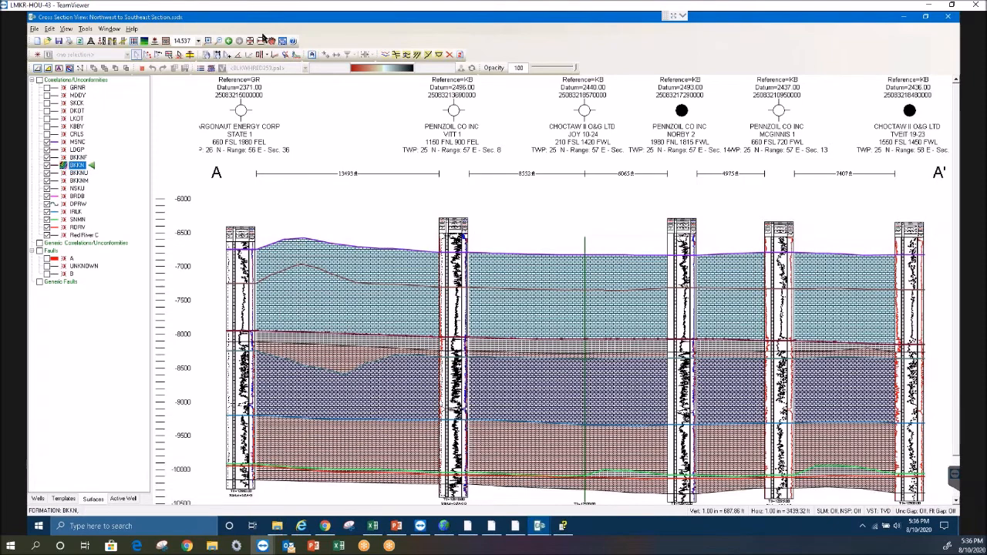
click(207, 40)
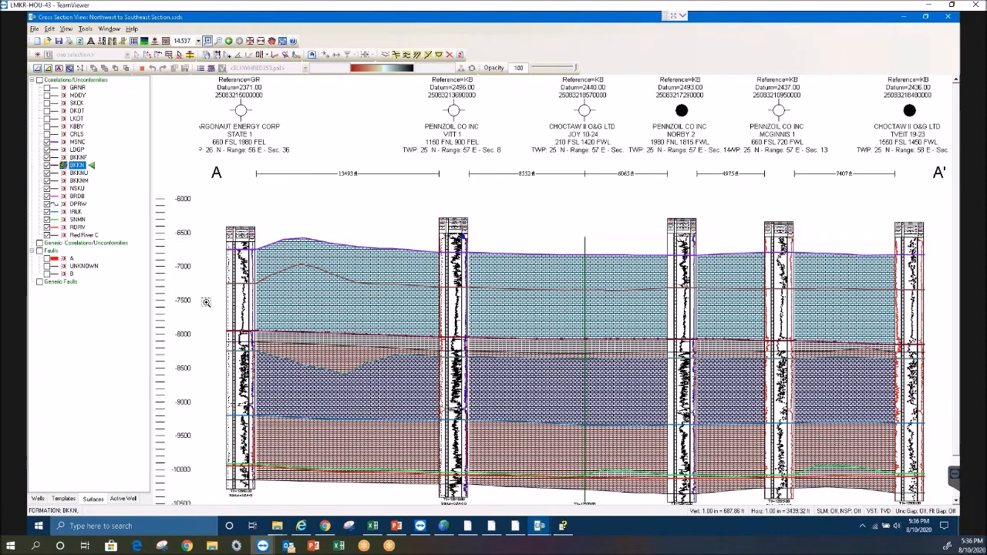
drag(324, 395, 440, 386)
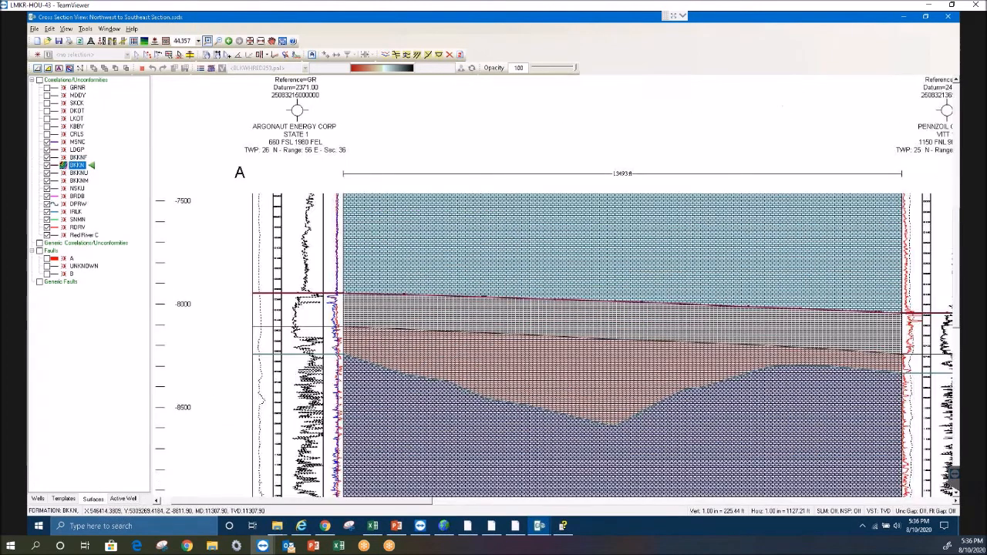
drag(223, 263, 591, 460)
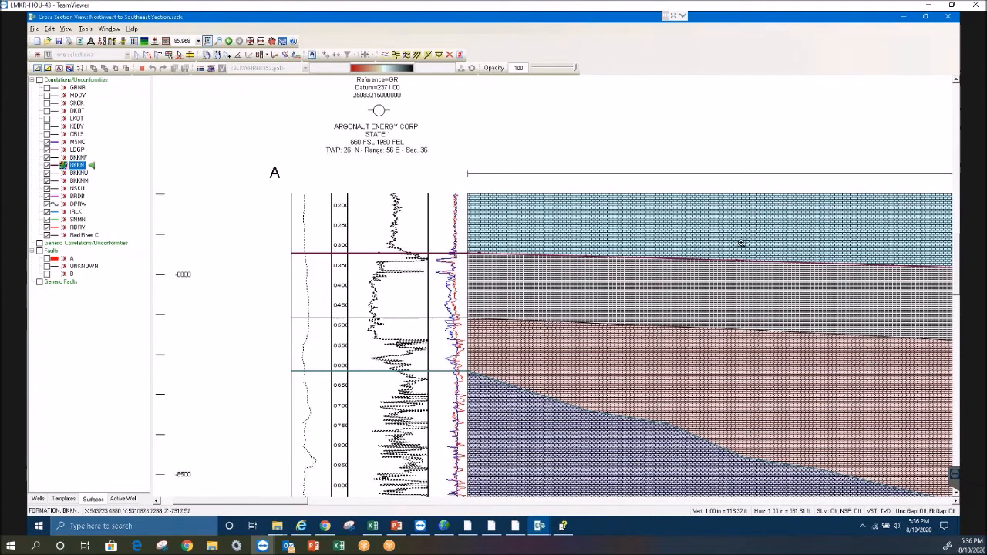
right_click(741, 213)
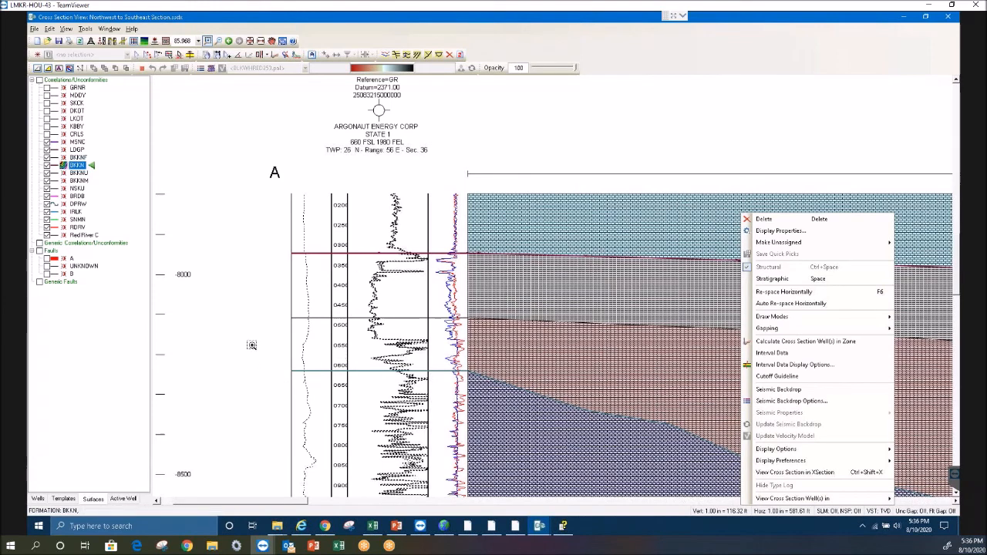
click(91, 337)
click(78, 167)
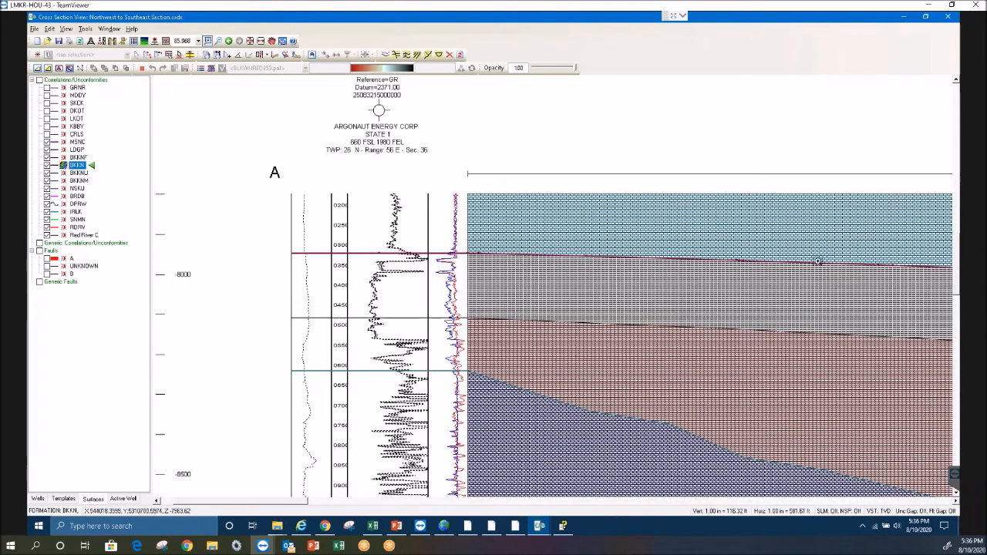
Examine how BKKN ties to the remaining wells up to A', restore the full section view, and minimize the cross section
drag(246, 510, 761, 506)
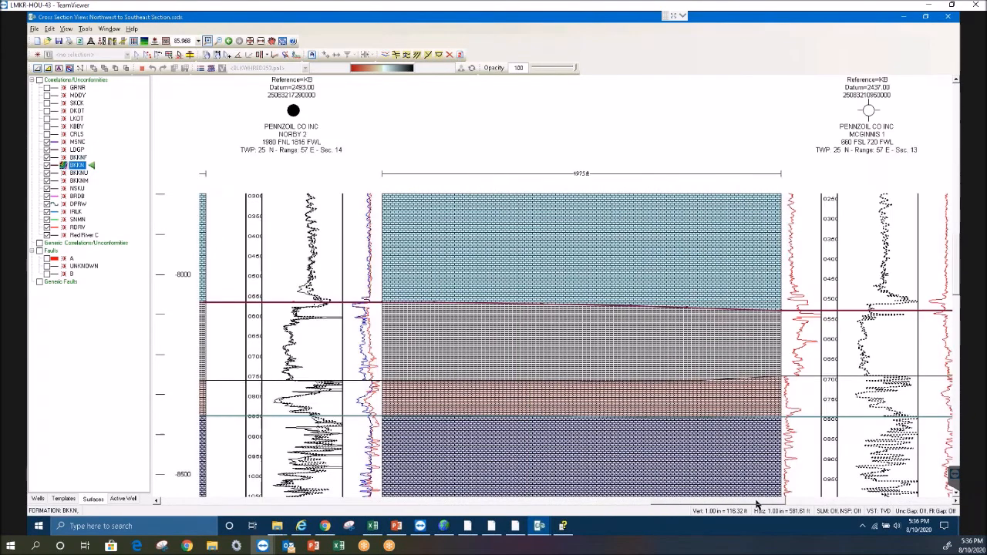
drag(822, 505, 902, 506)
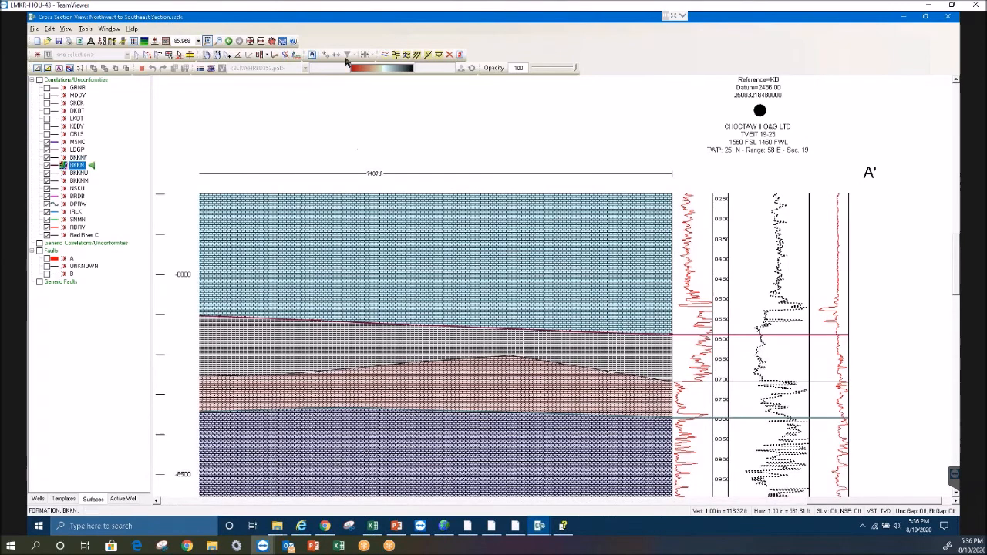
click(261, 42)
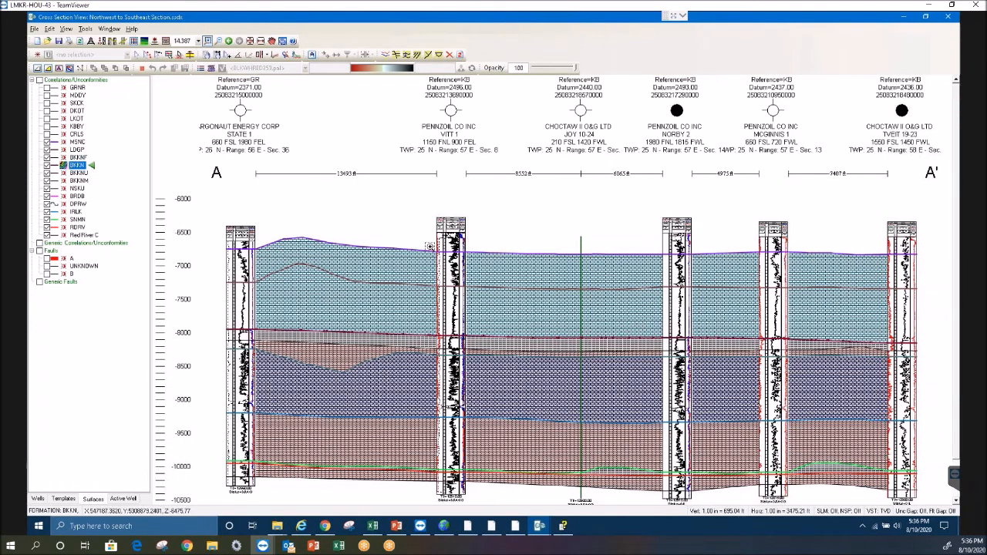
click(908, 17)
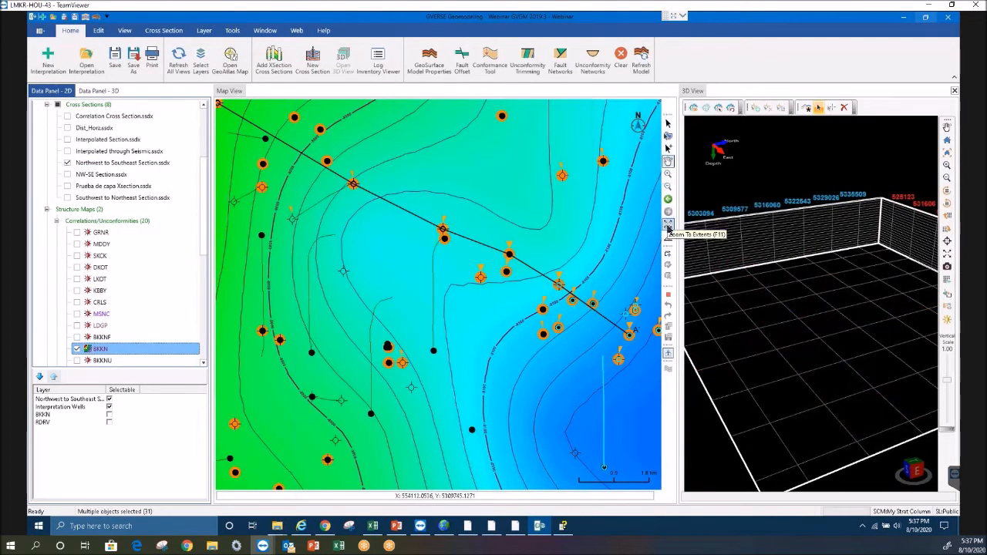
Select the cluster of wells in the southwest of the map and open Calculate Well(s) in Zone for them
key(F4)
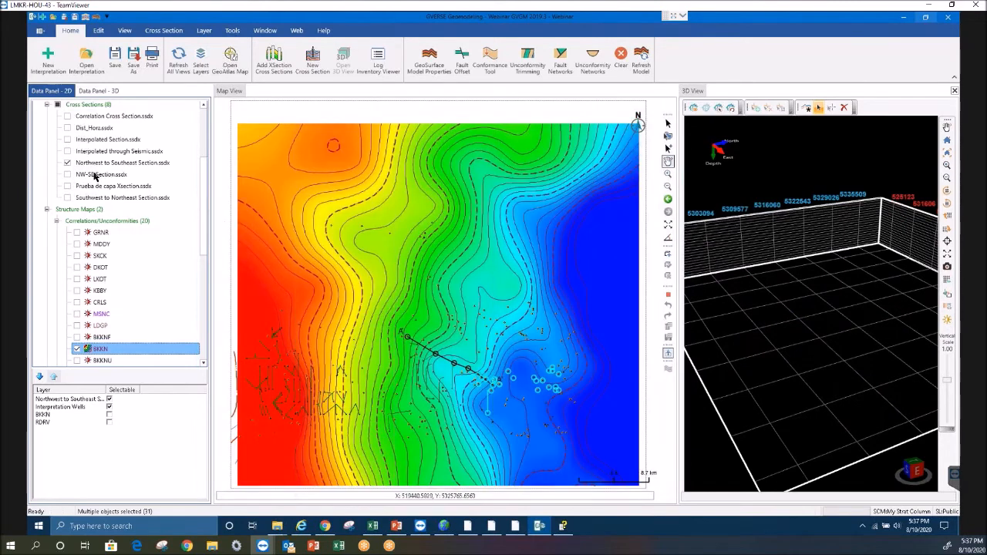
scroll(204, 133, up, 4)
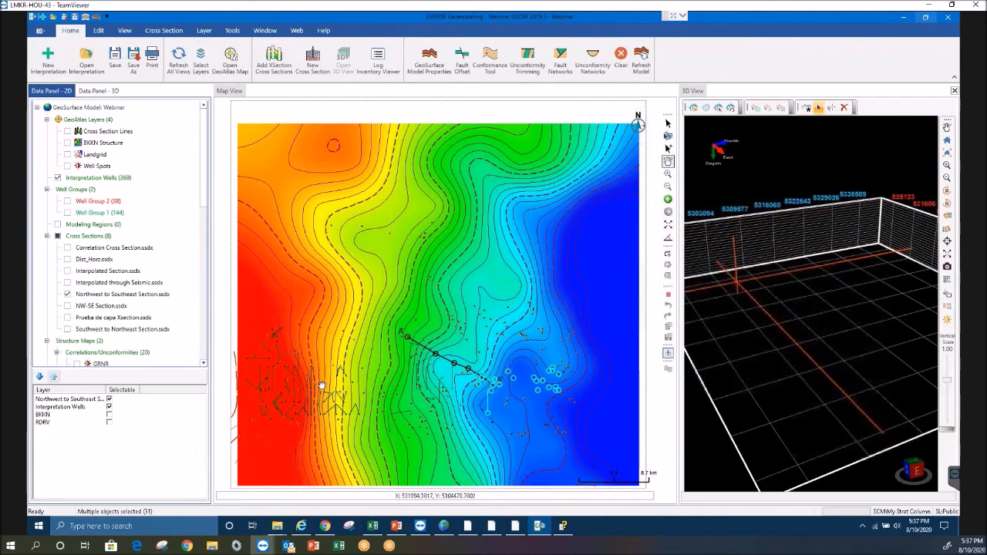
click(668, 124)
drag(246, 349, 342, 420)
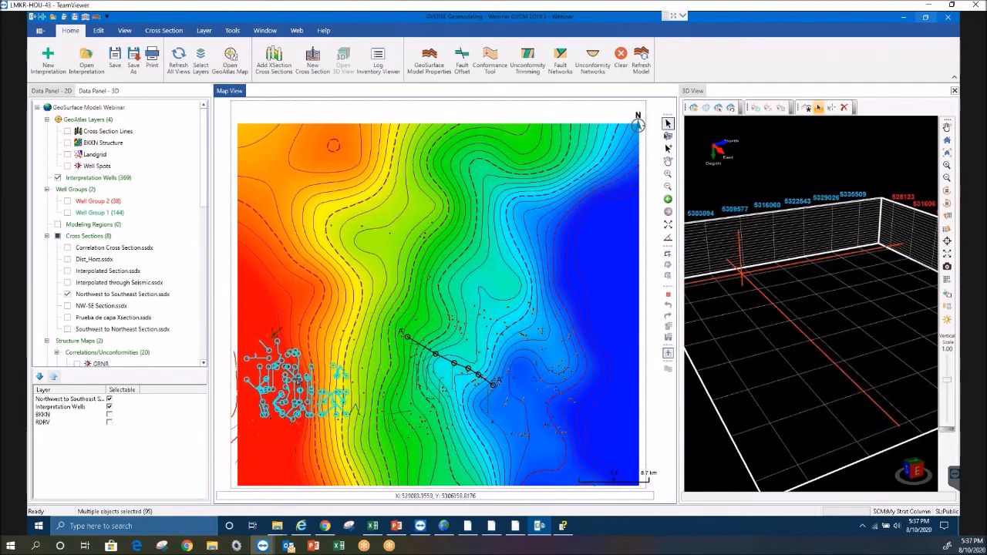
right_click(296, 379)
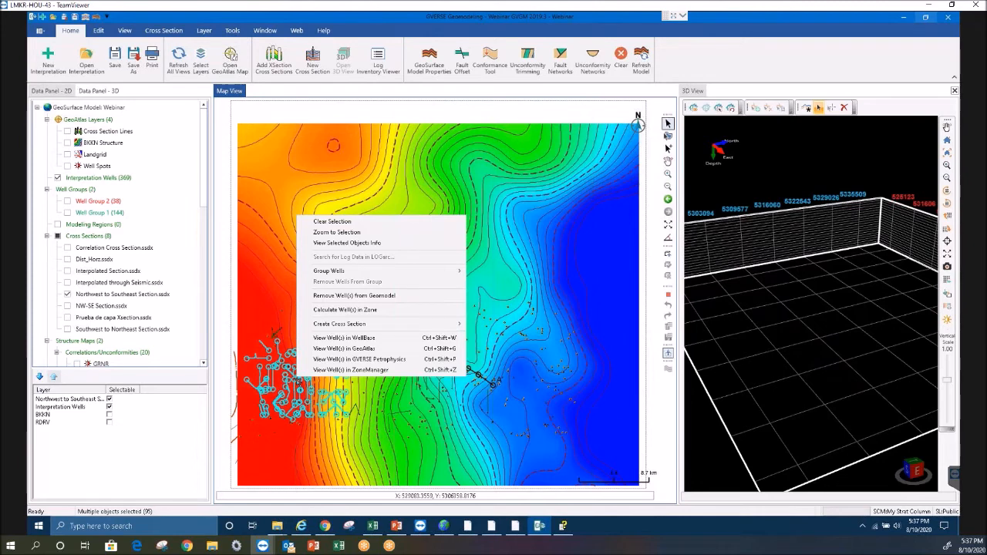
click(355, 313)
drag(386, 90, 476, 122)
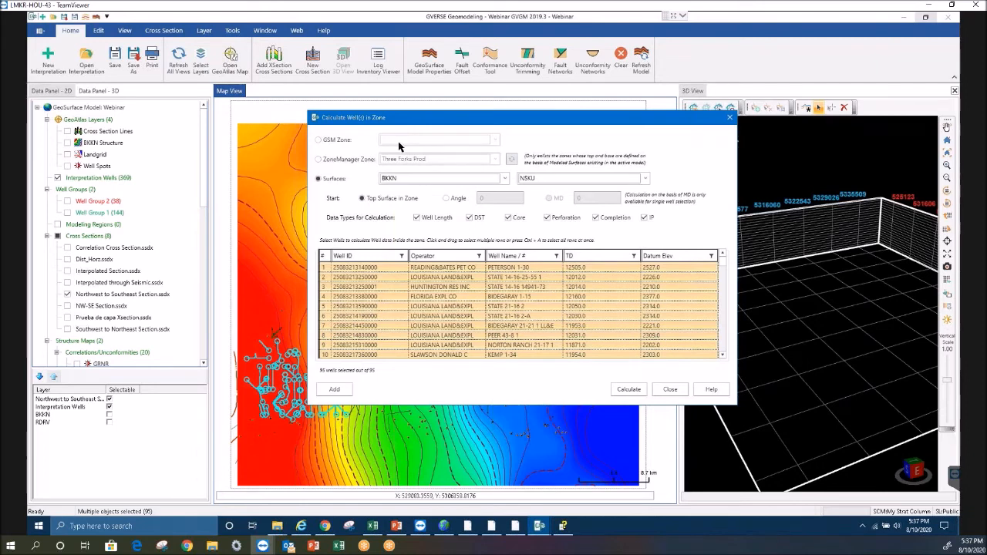
Review the available ZoneManager zones and return the zone definition to Surfaces
click(320, 160)
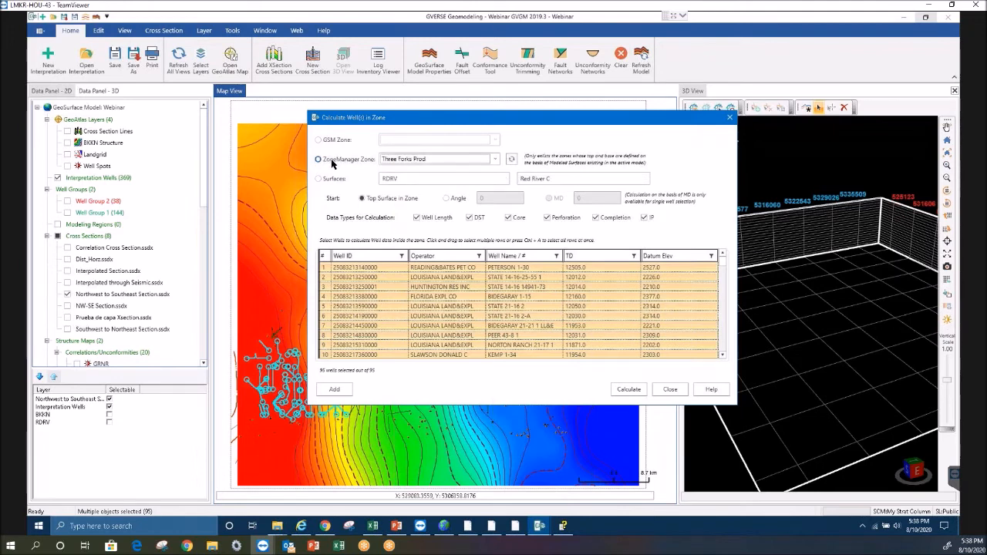
click(495, 158)
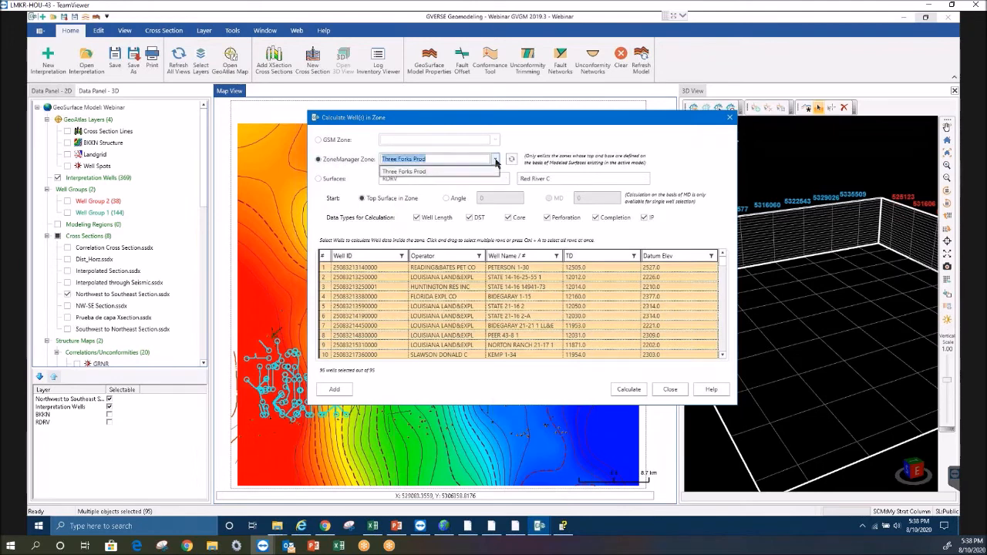
click(356, 162)
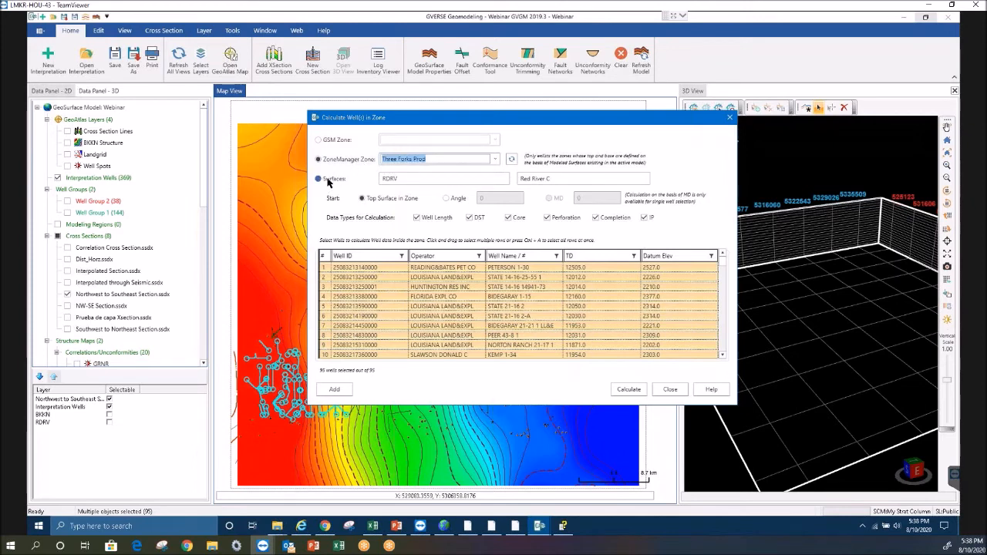
click(330, 180)
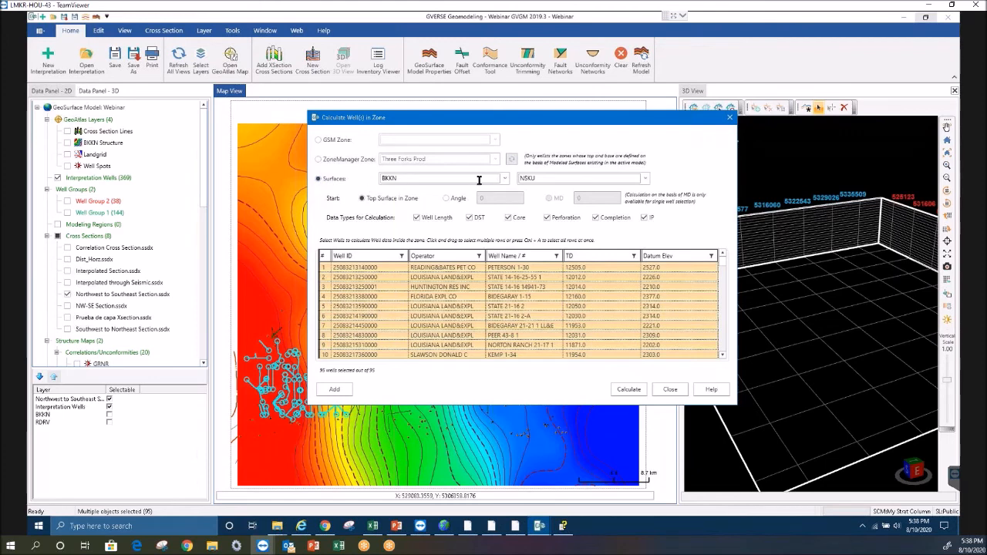
Calculate the selected wells in the zone between surfaces BKKN and NSKU with all data types included, starting at the top surface
click(505, 180)
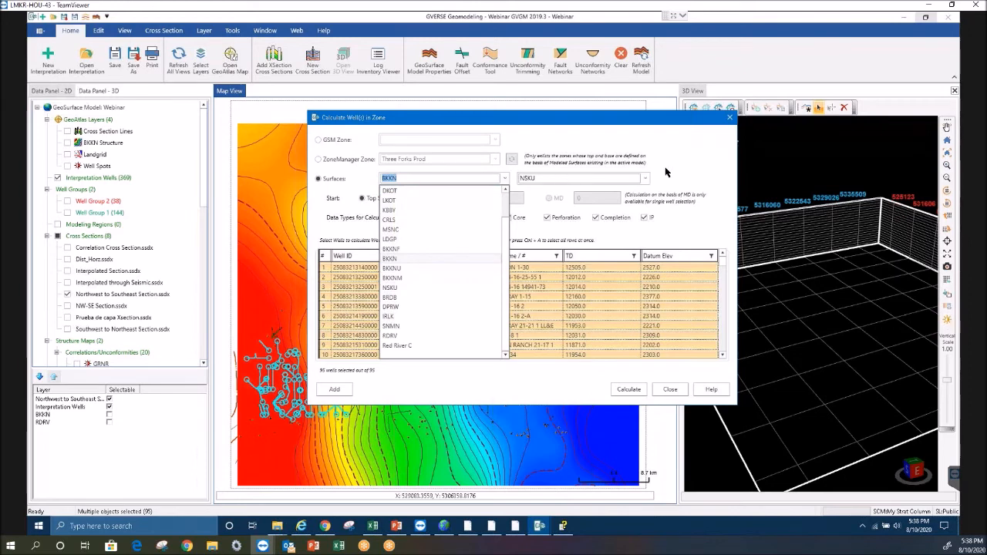
click(643, 179)
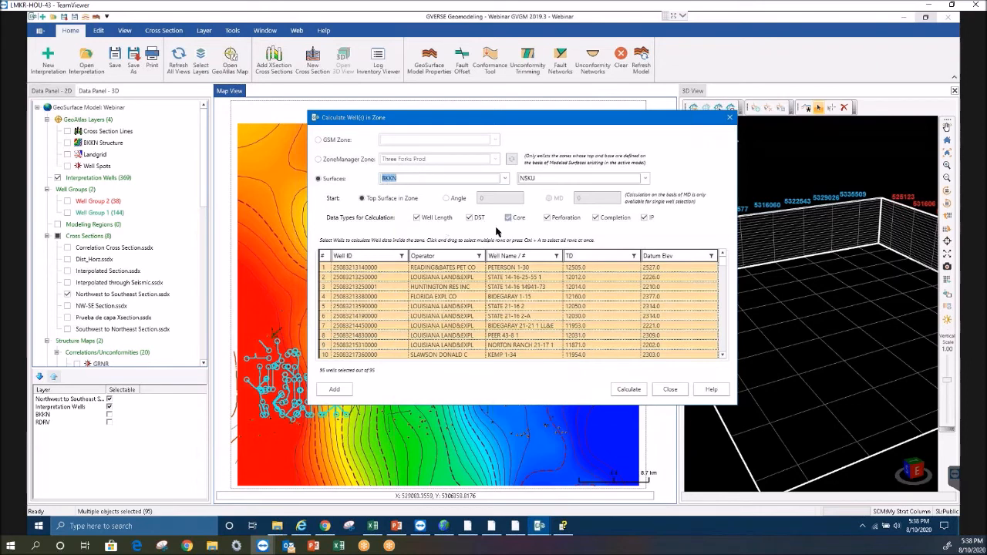
click(441, 222)
click(630, 390)
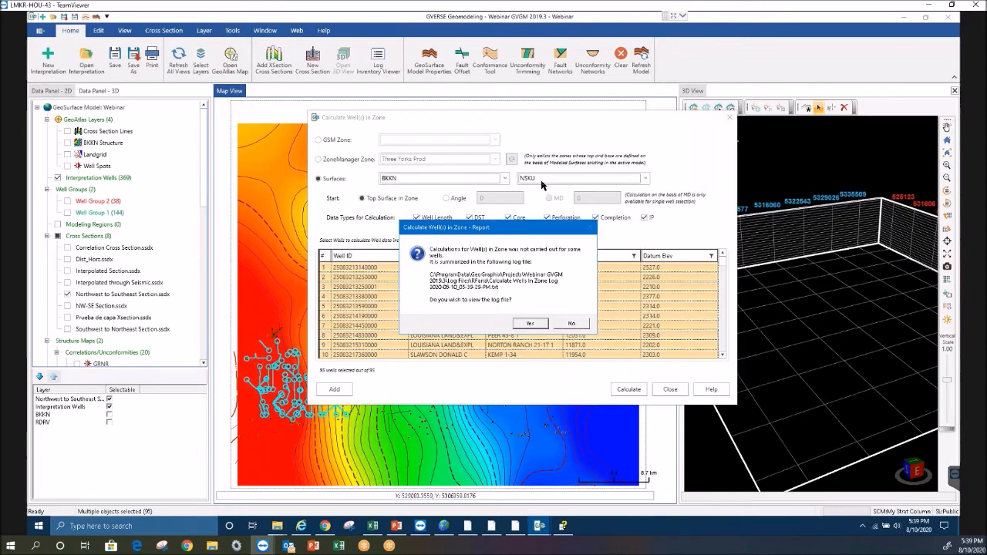
Open the calculation log file, read which well data could not be calculated, and close the log
click(529, 324)
drag(417, 162, 570, 202)
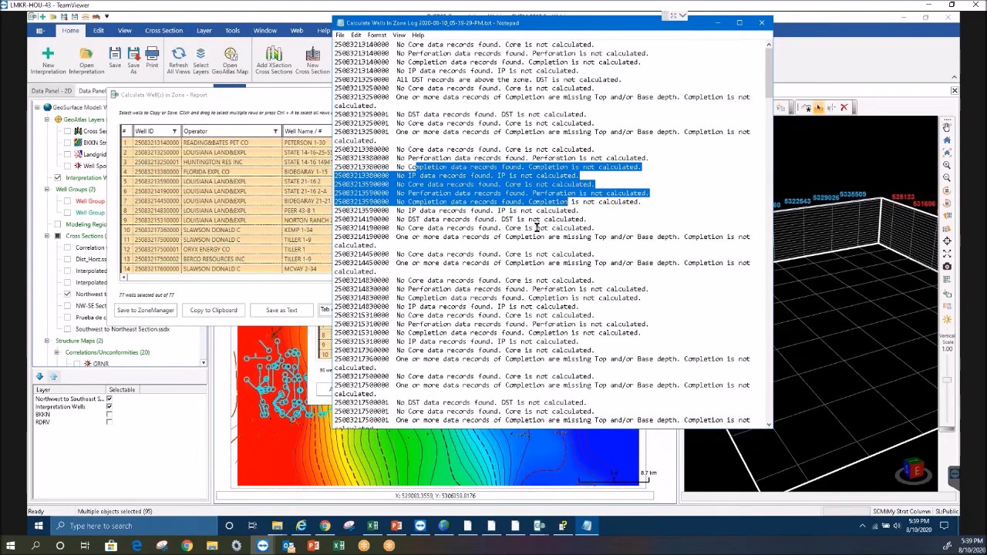
drag(544, 237, 640, 241)
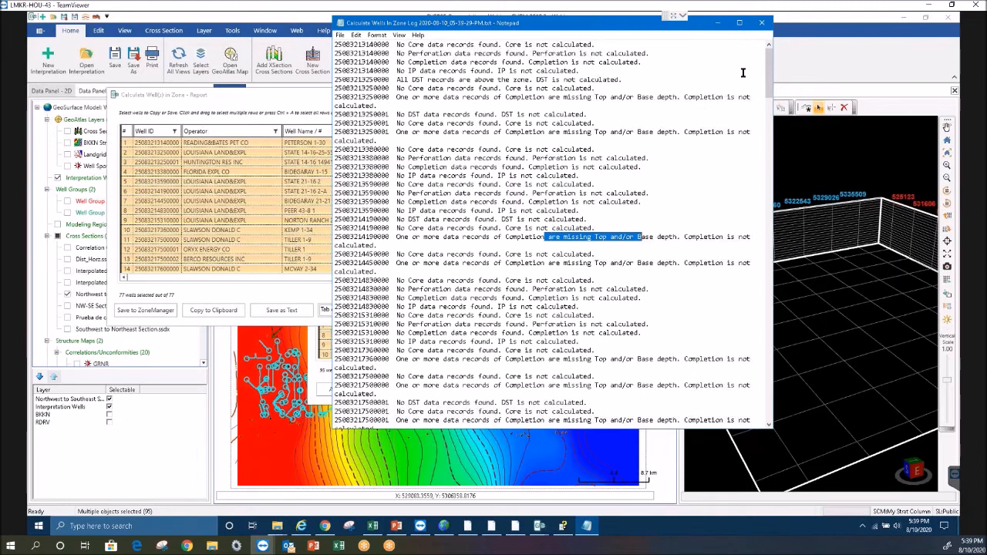
drag(770, 58, 762, 29)
click(761, 26)
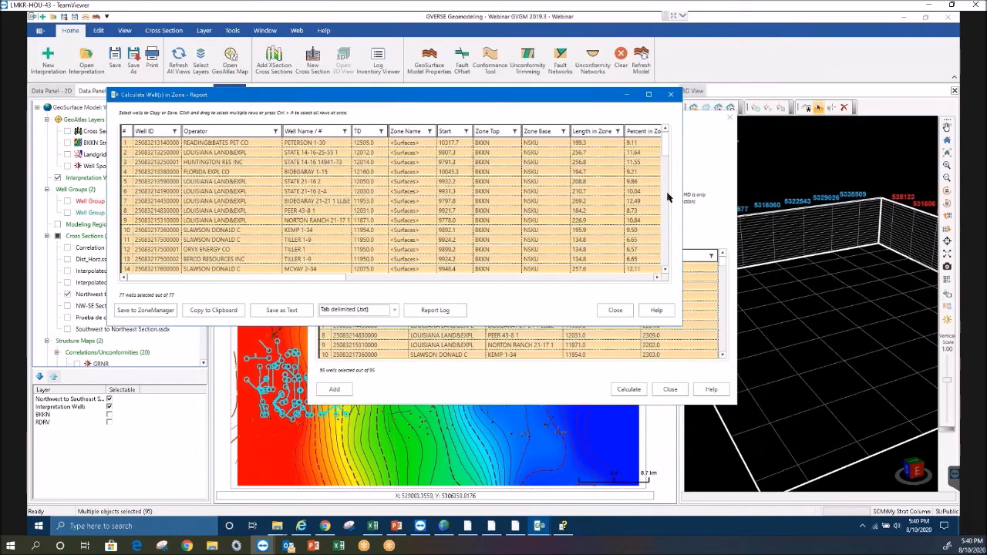
Enlarge the Wells in Zone report, examine its DST, core, perforation, completion and IP columns, and close the report and calculation dialogs
drag(684, 194, 915, 194)
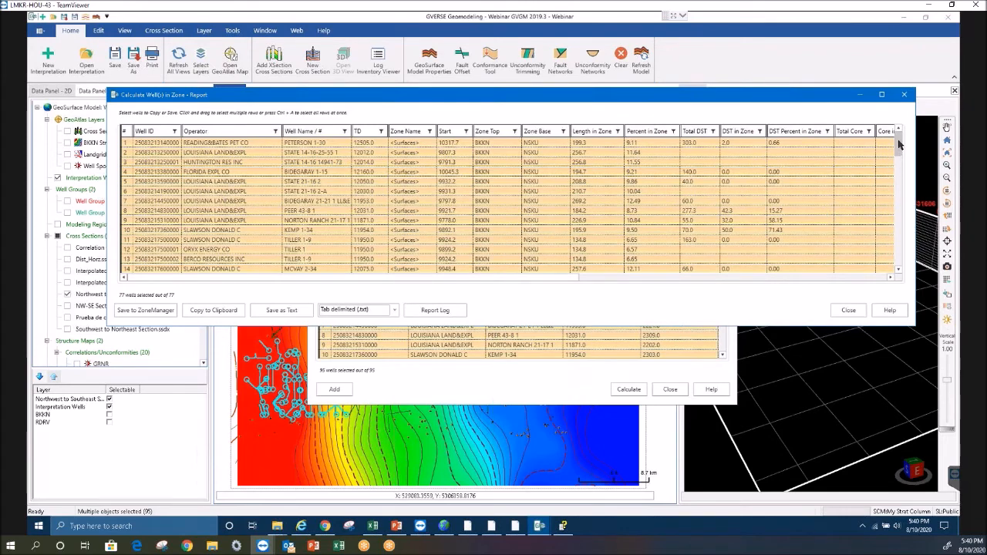
click(690, 175)
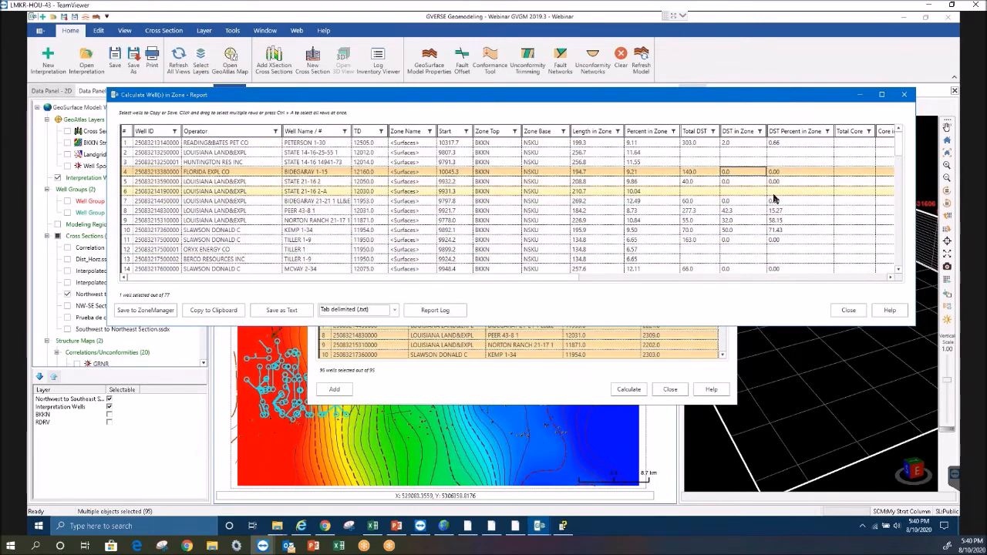
click(726, 212)
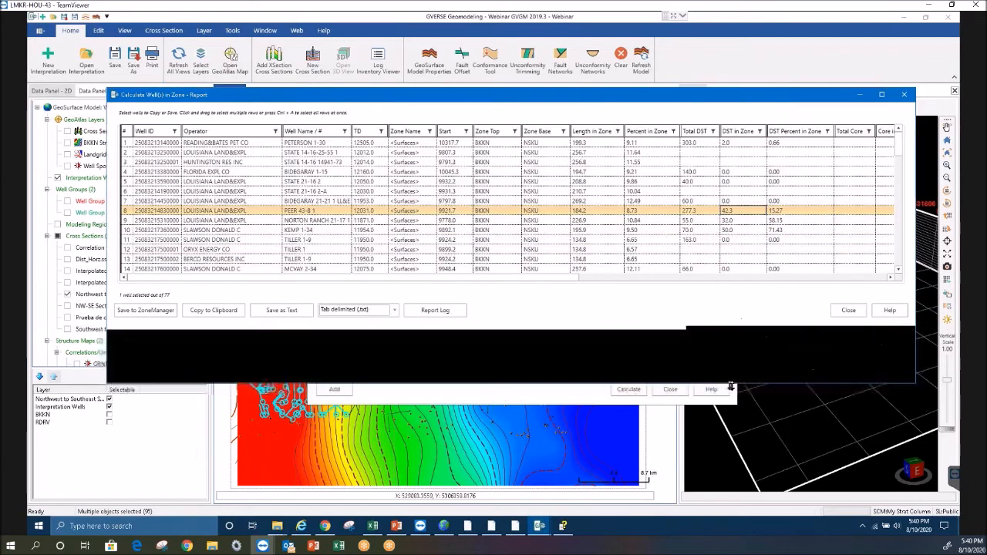
drag(732, 329, 733, 384)
drag(531, 338, 761, 341)
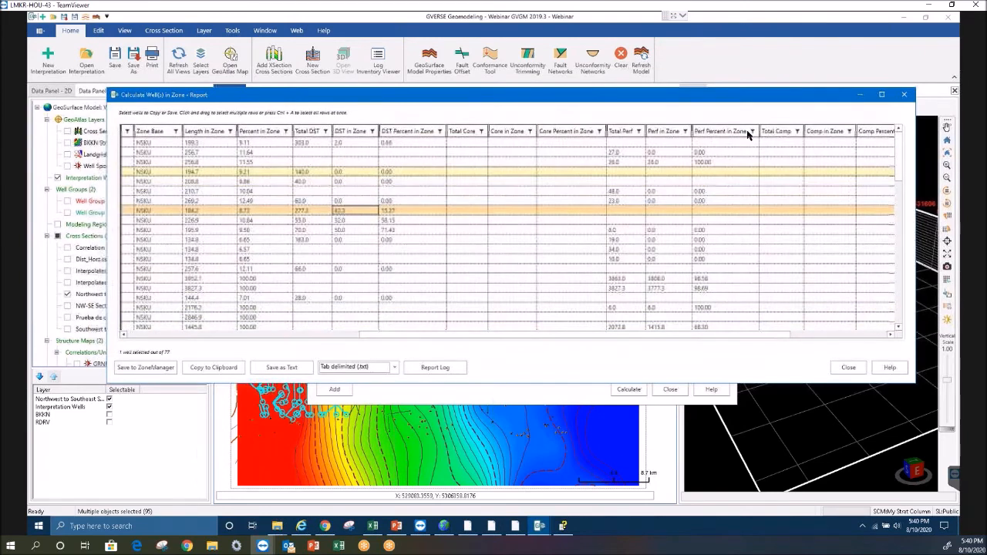
drag(758, 95, 725, 98)
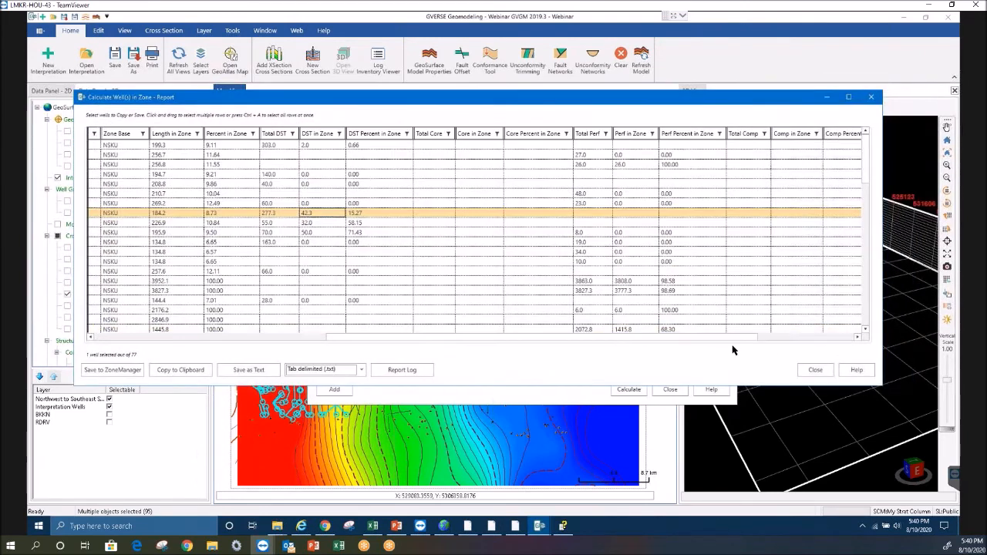
scroll(824, 245, right, 3)
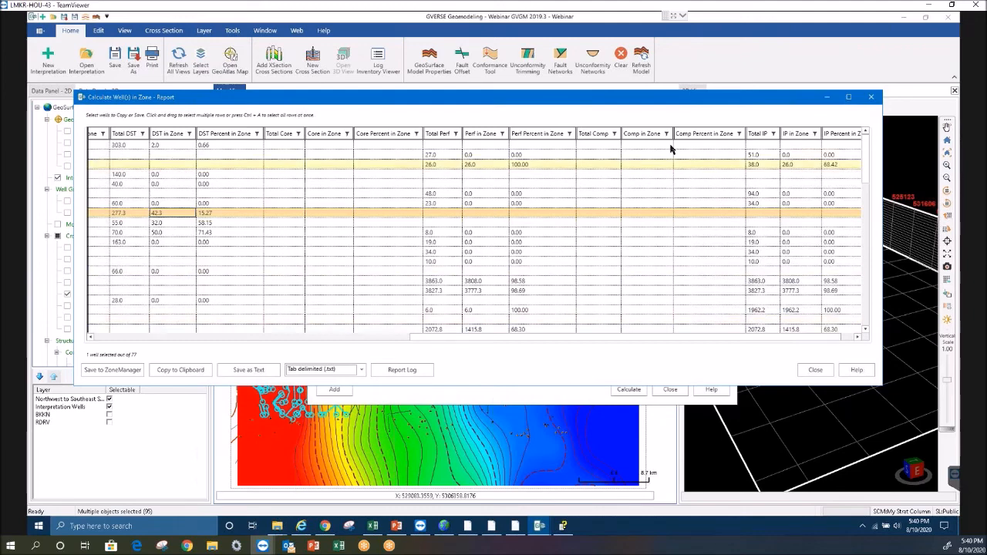
click(815, 377)
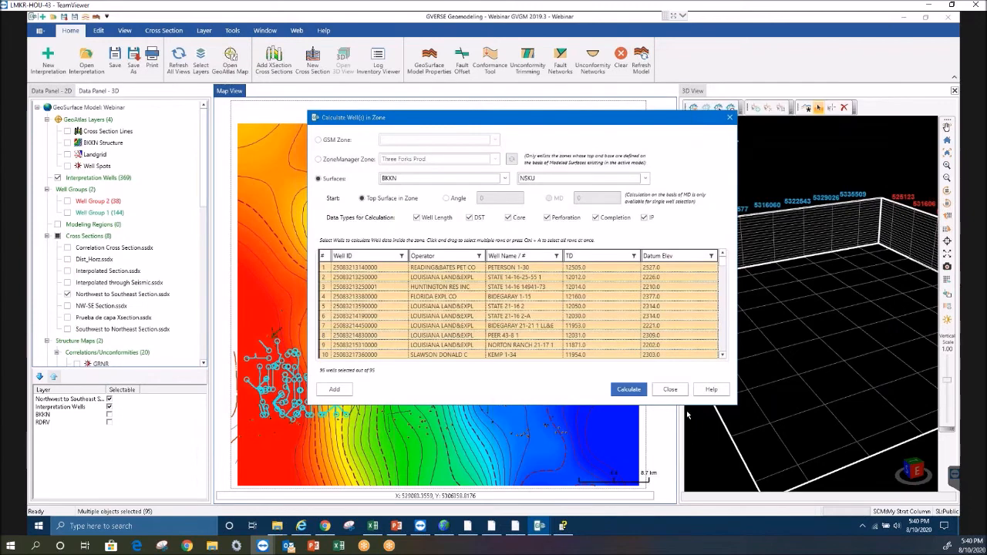
click(670, 390)
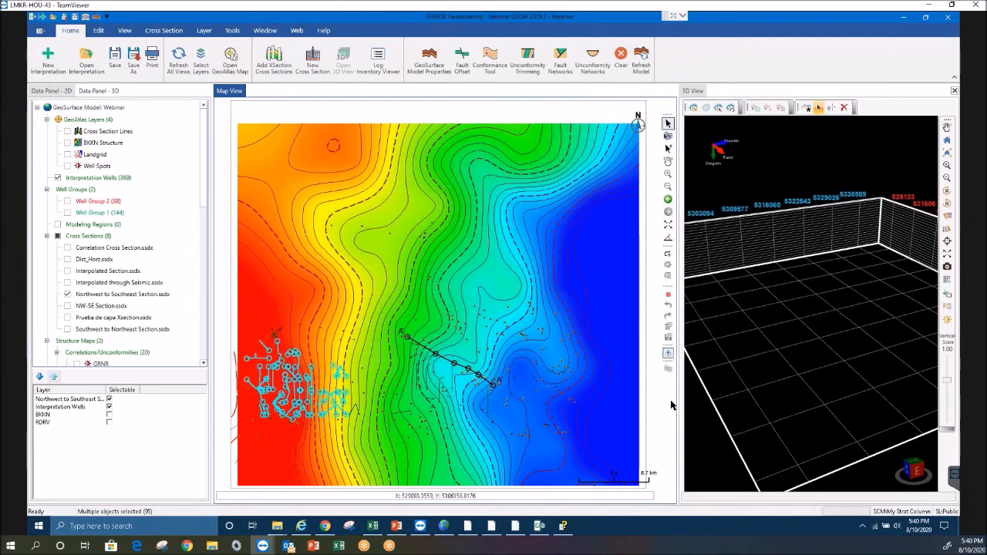
Open the Dist_Horz.ssdx cross section in a maximized view and fit it to the window width
drag(205, 149, 205, 161)
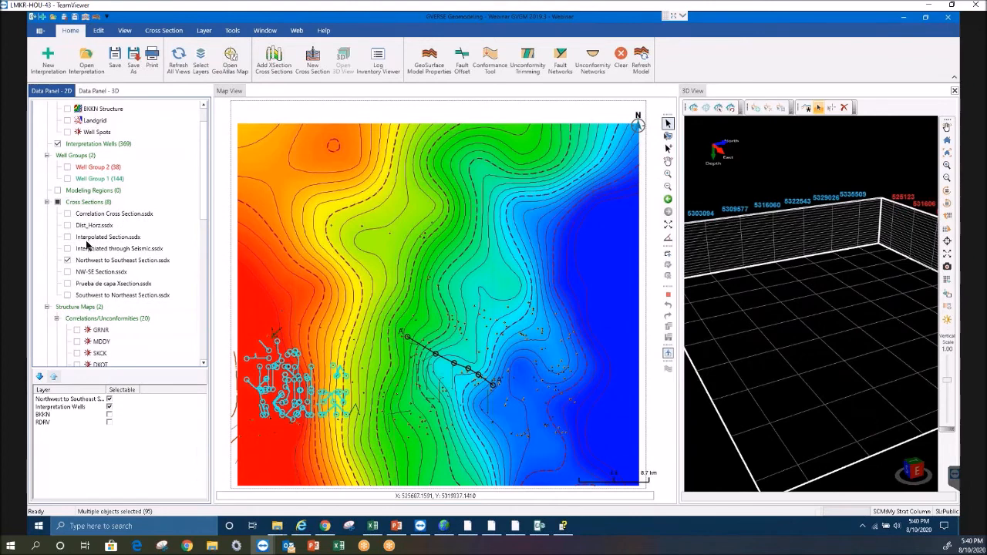
drag(203, 159, 206, 183)
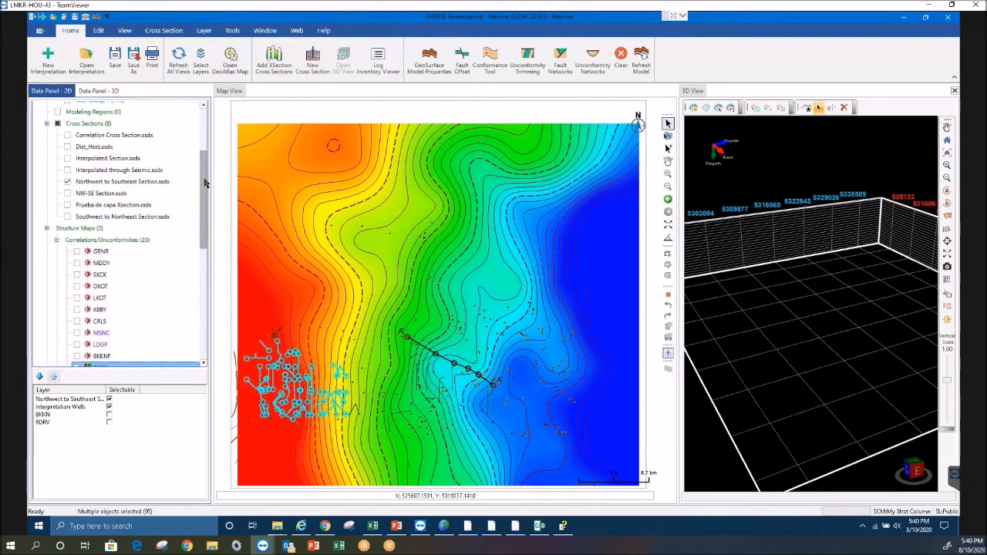
click(91, 149)
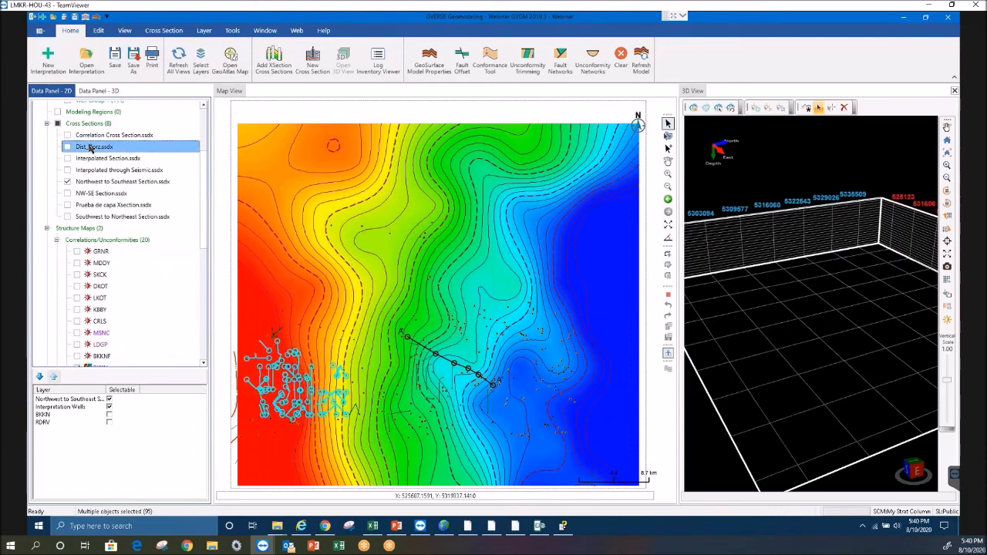
double_click(91, 148)
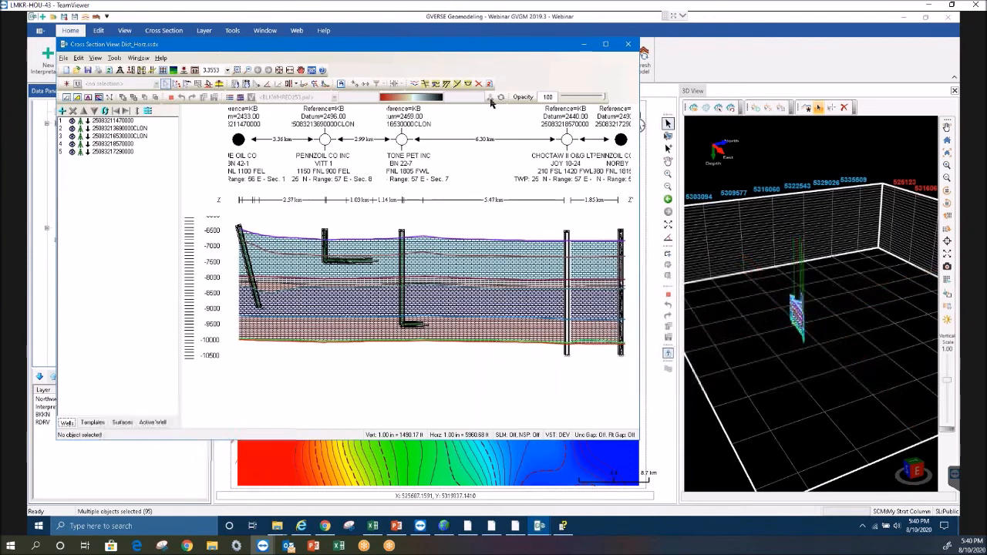
click(606, 45)
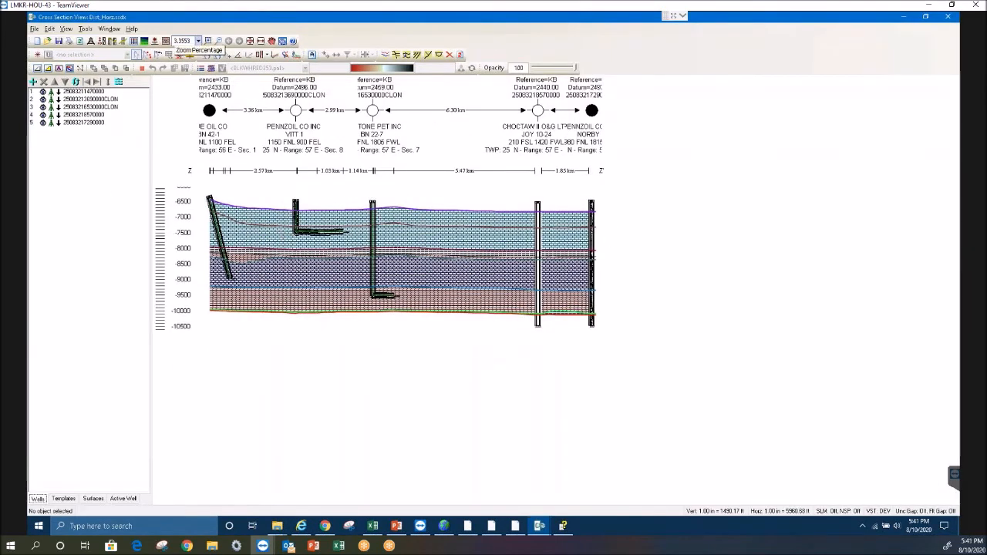
click(207, 41)
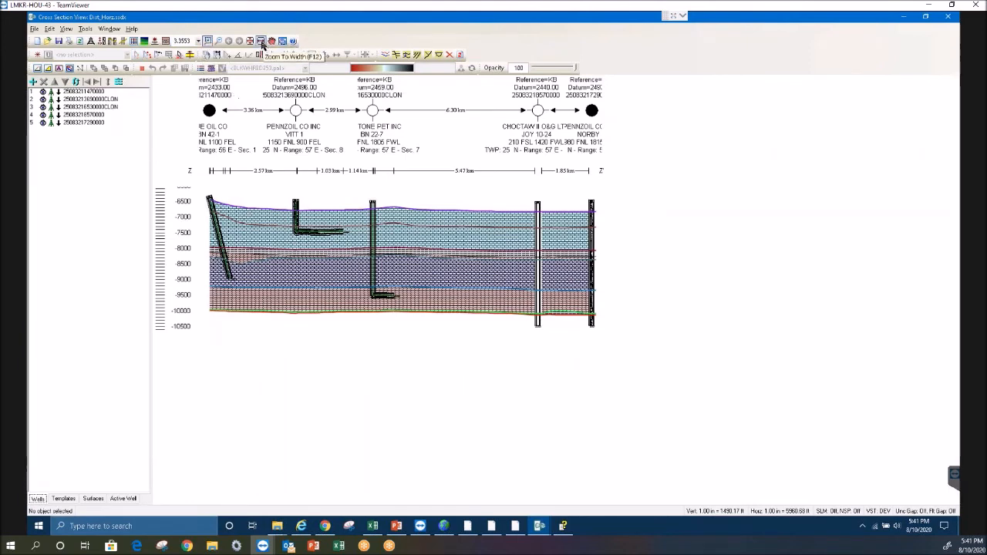
click(260, 40)
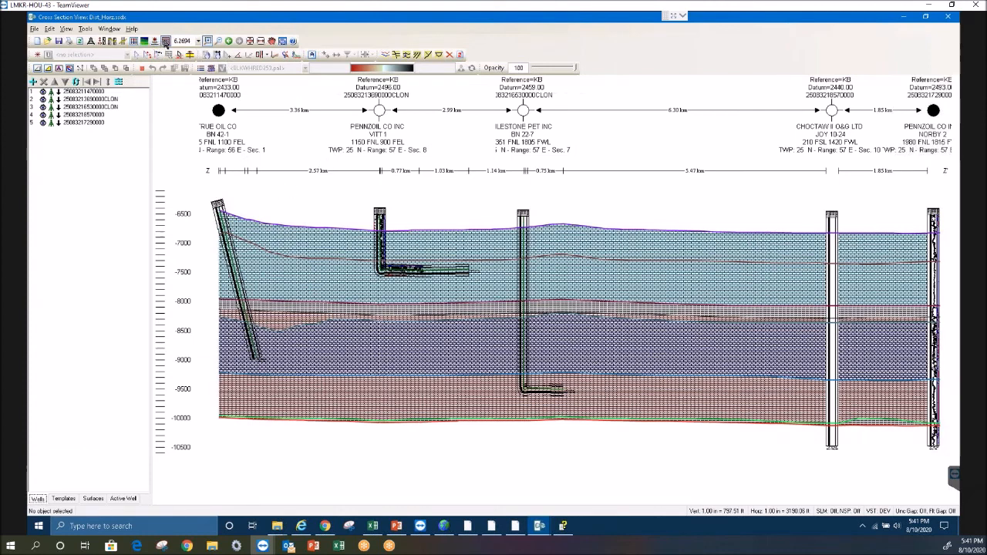
In the cross section's Marginalia preferences, apply the horizontal distance in km and choose Surface Location for the distances between wells
click(156, 44)
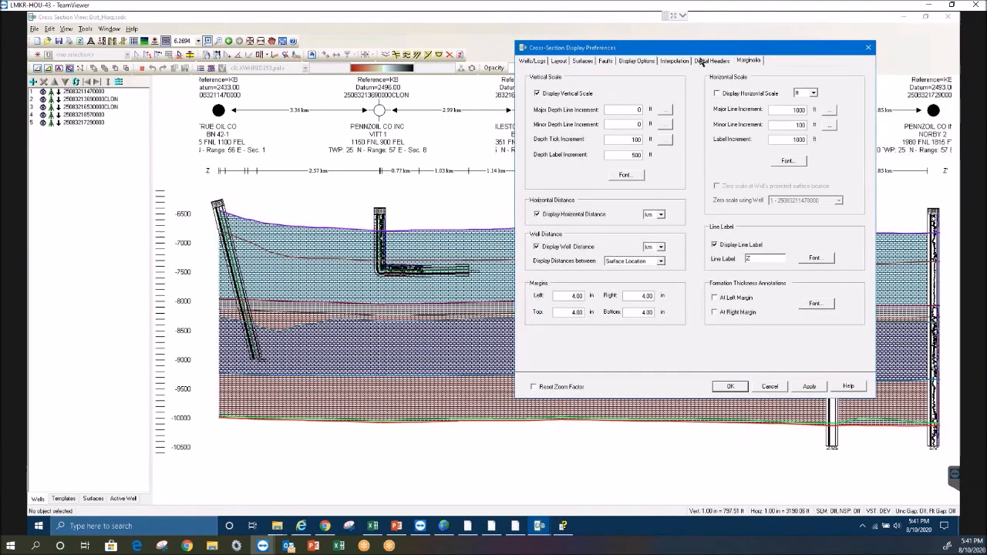
drag(641, 53, 709, 80)
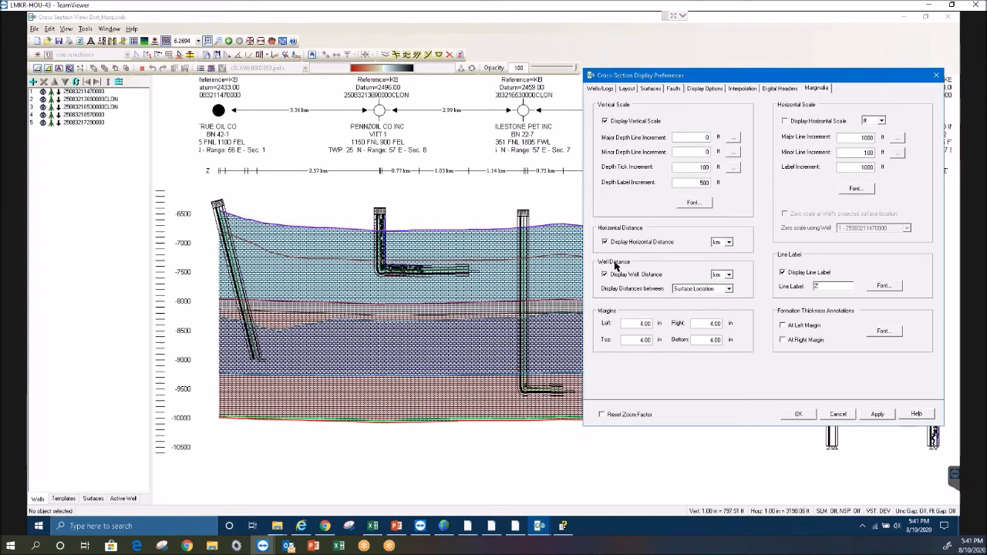
click(729, 290)
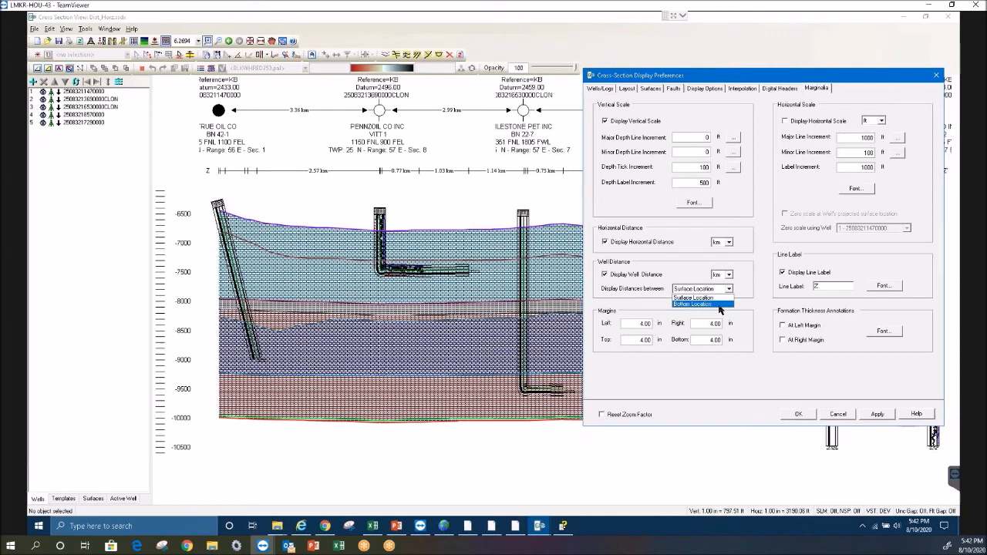
click(729, 242)
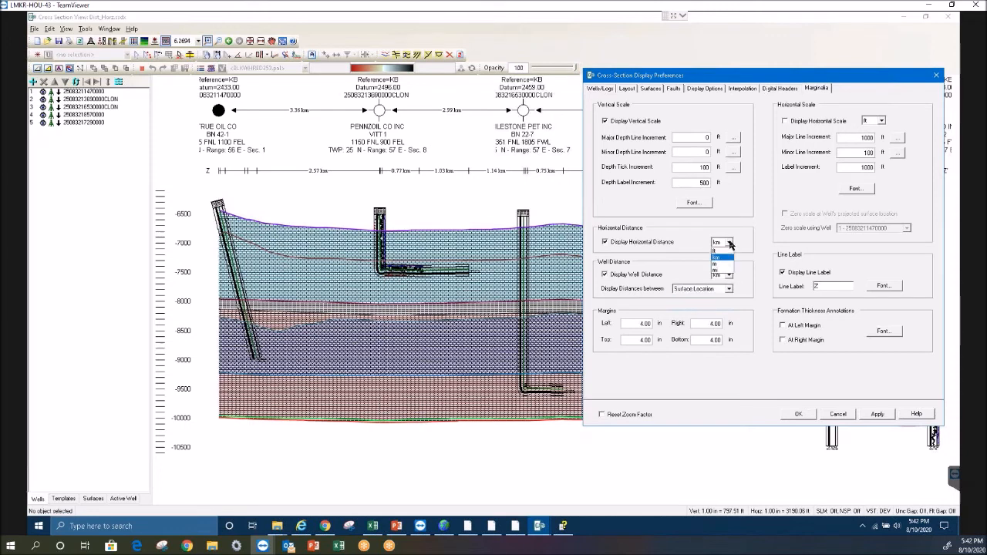
click(717, 257)
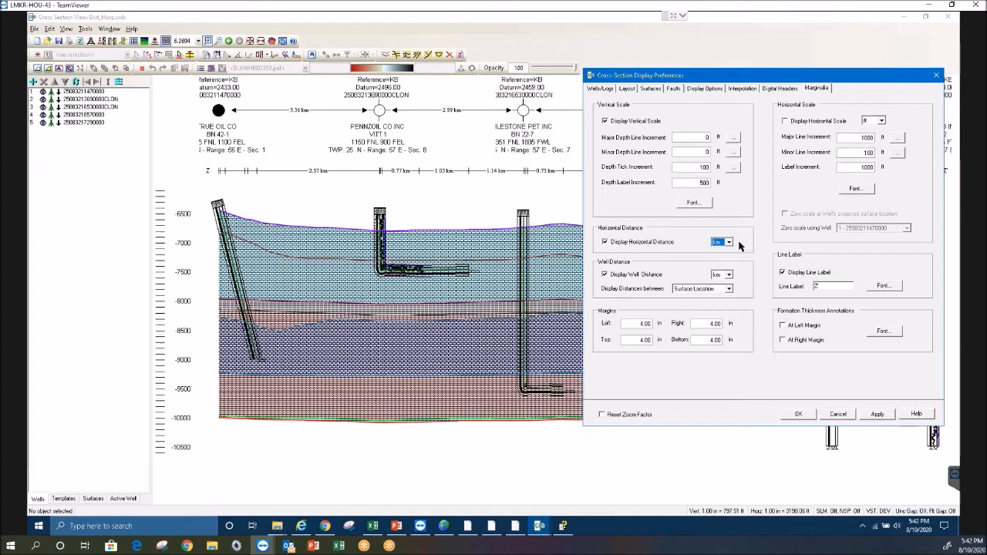
click(878, 414)
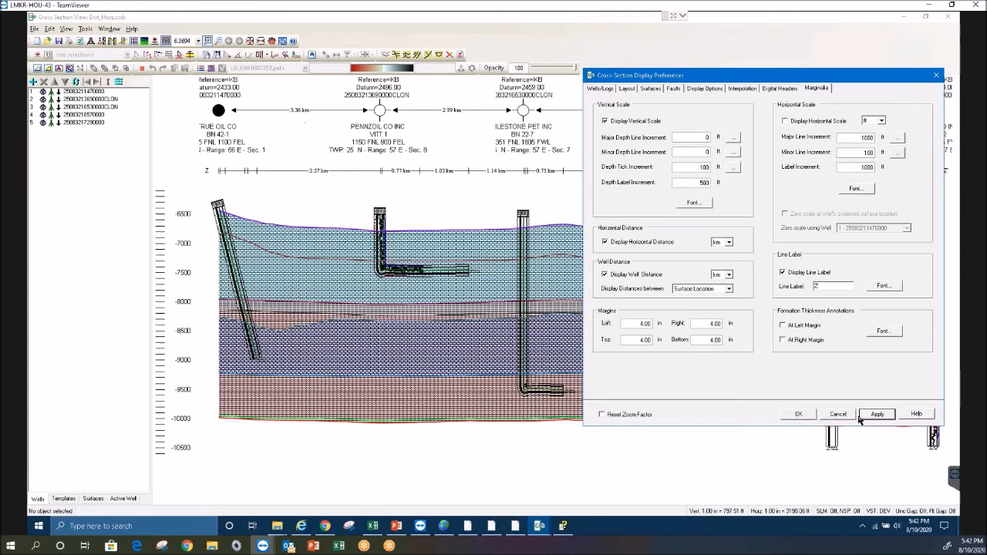
click(679, 290)
click(713, 296)
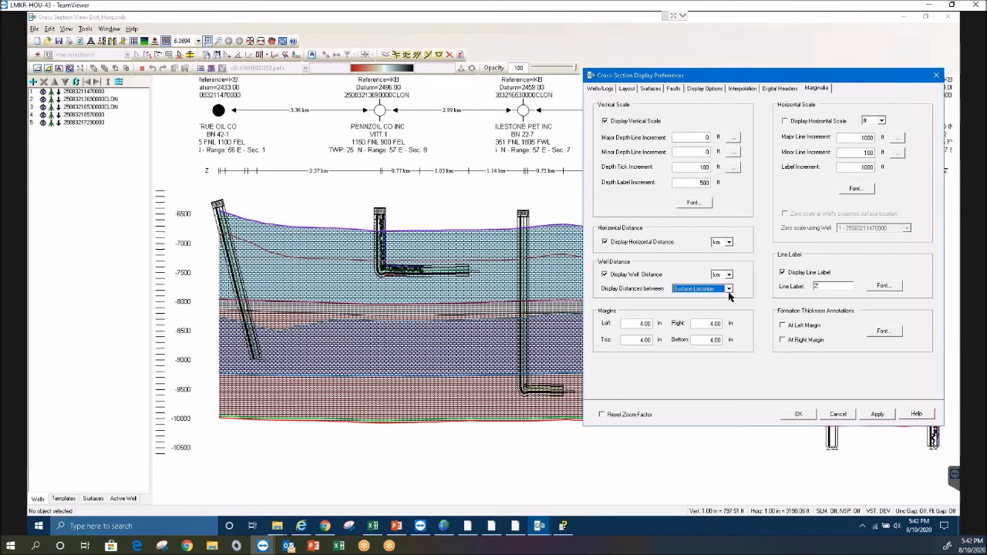
In the Layout preferences, set the top reference of the vertical clipping depth interval to Absolute Subsea Depth
click(627, 90)
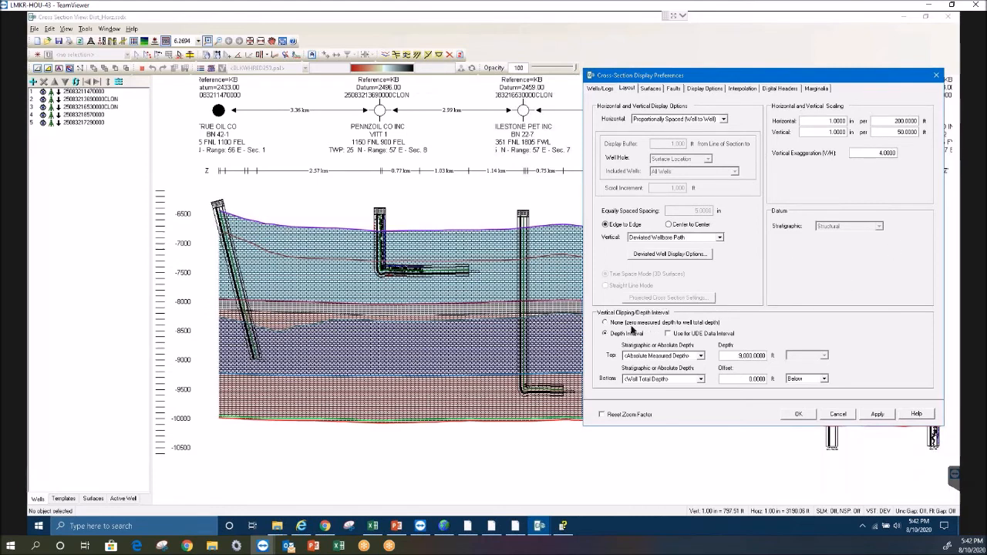
double_click(746, 356)
click(700, 356)
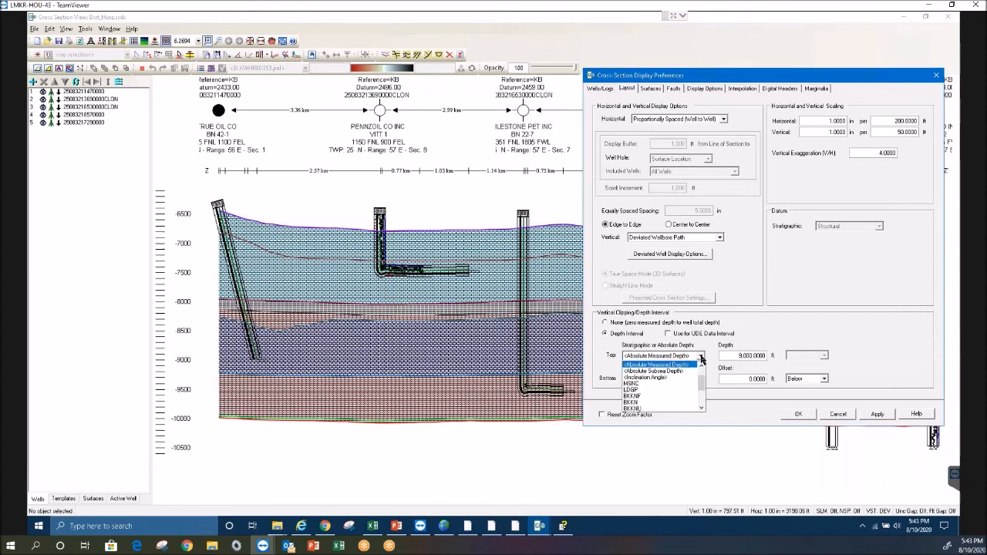
click(662, 372)
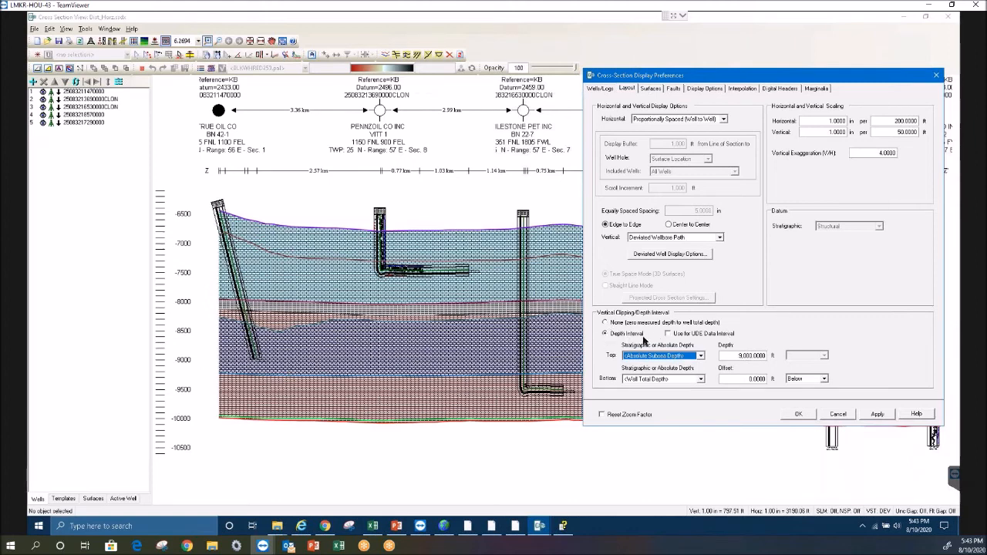
Reselect Absolute Subsea Depth as the top reference of the vertical clipping depth interval
click(702, 356)
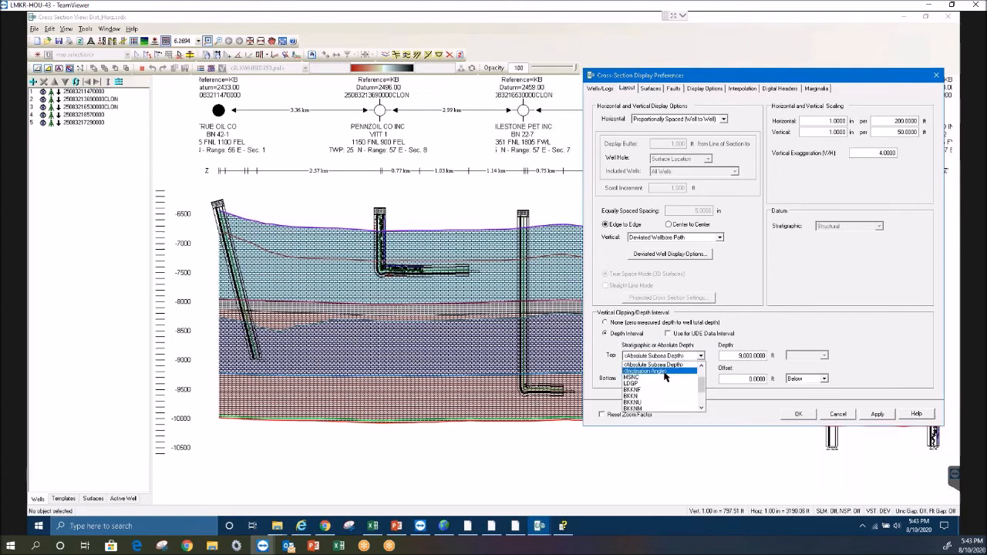
scroll(665, 377, up, 2)
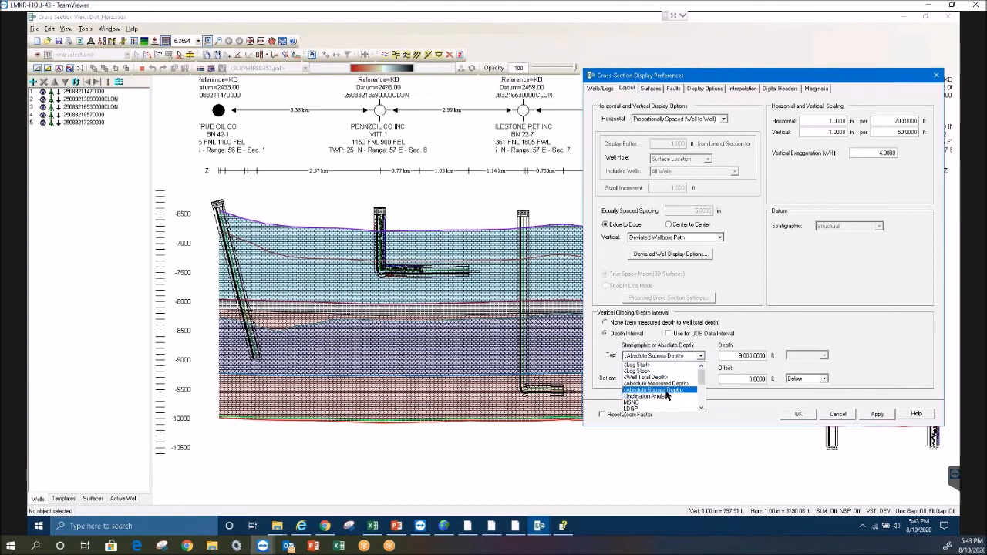
click(667, 391)
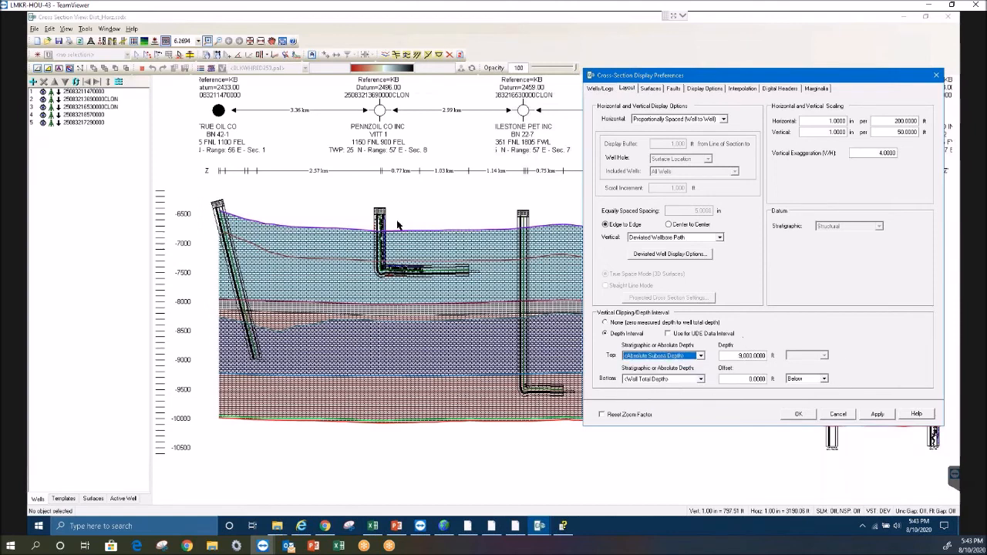
In the Marginalia preferences, display the well distances between Bottom Locations and apply the change to the cross section
click(814, 88)
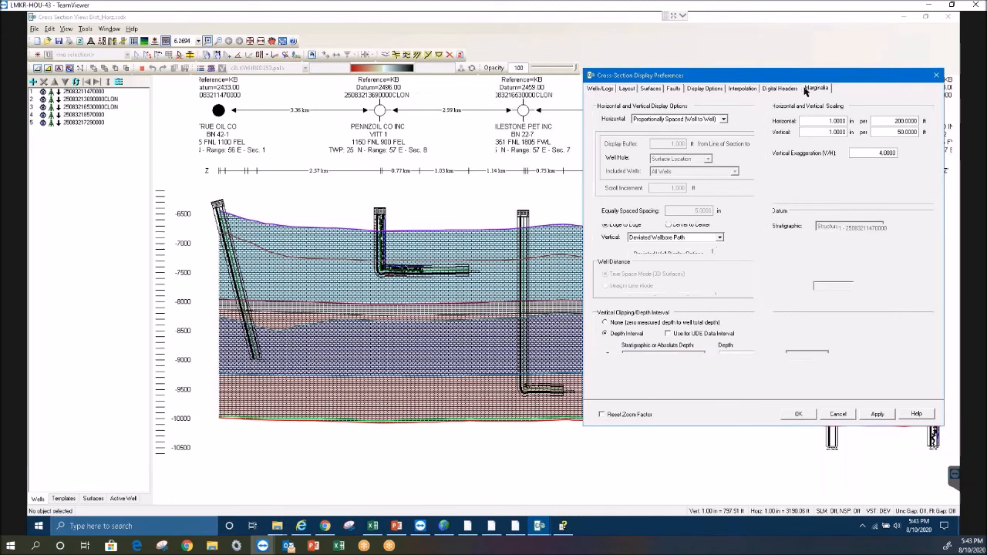
click(731, 292)
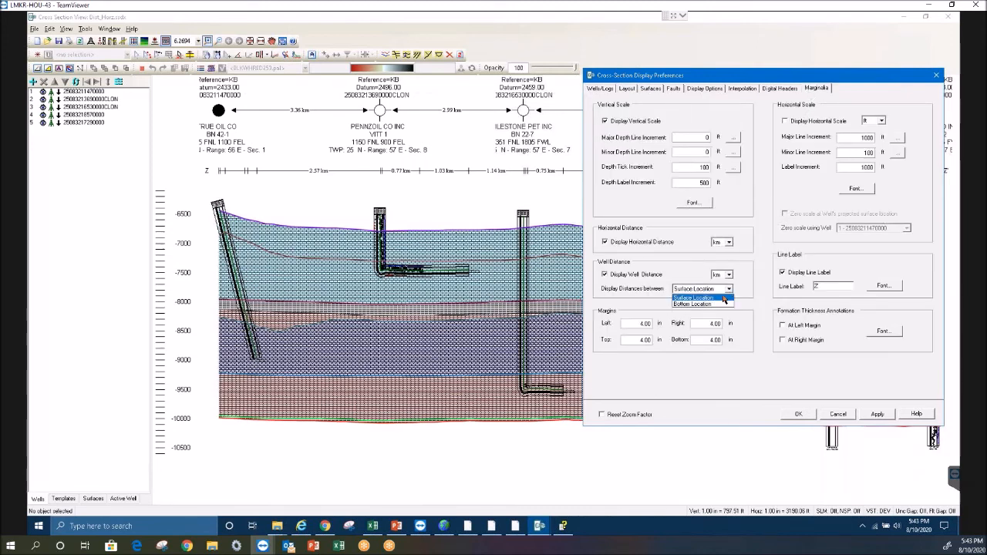
click(706, 306)
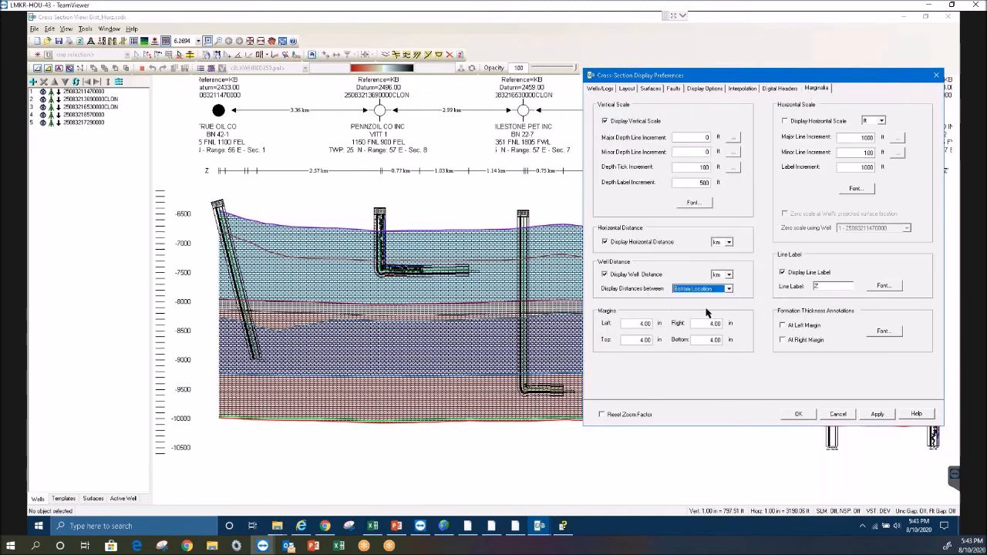
click(893, 417)
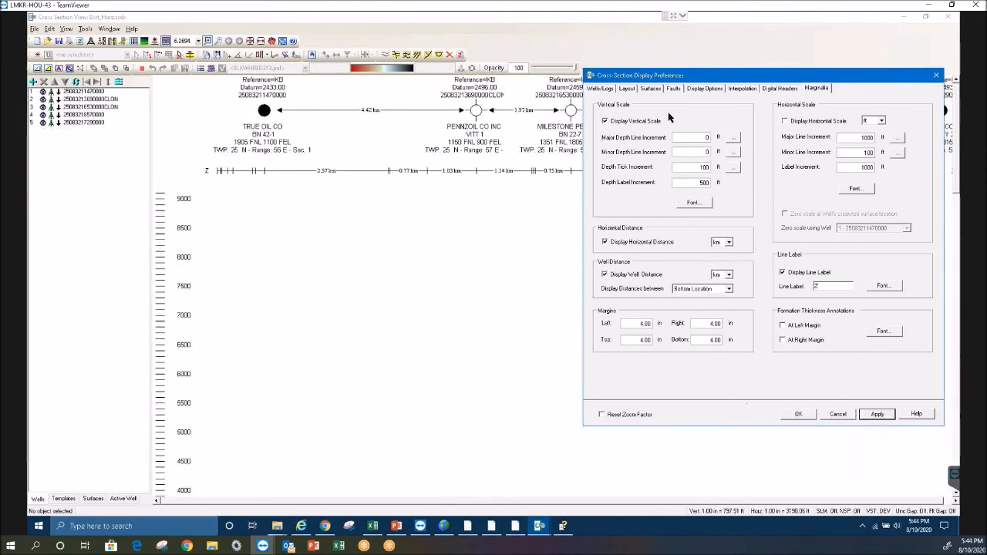
In the Layout preferences, enter 9,000 ft as the top depth of the clipping interval, apply it and close the preferences
click(628, 89)
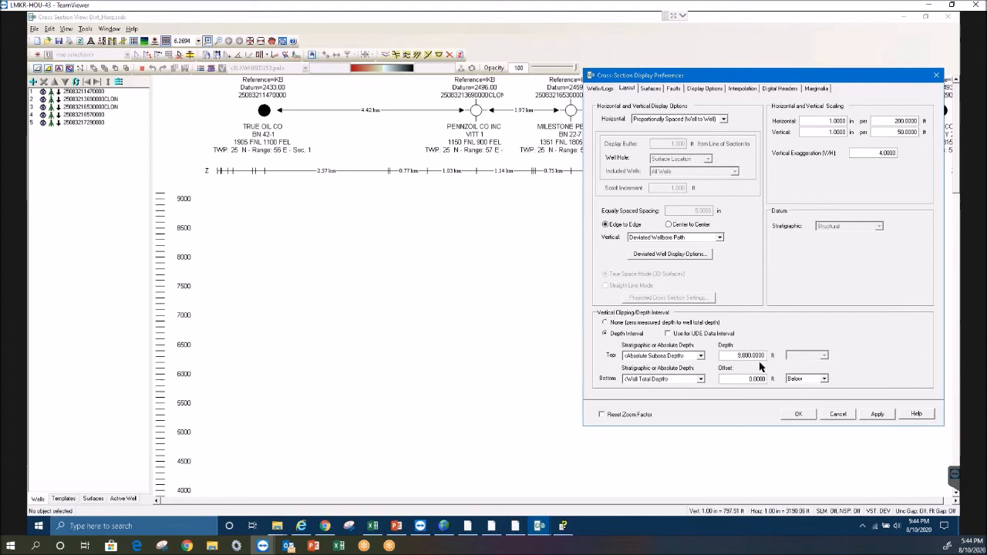
drag(730, 353, 849, 355)
text(9,000)
click(873, 415)
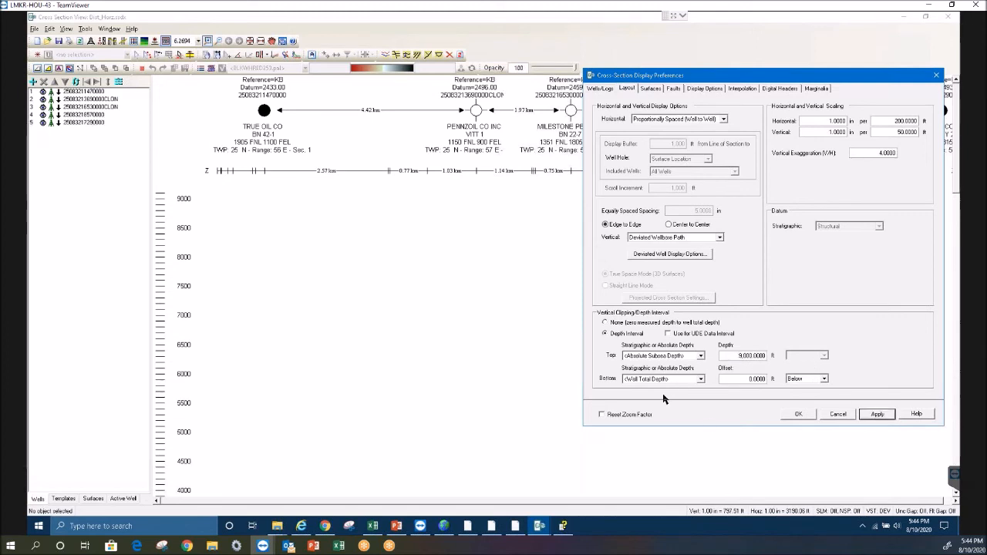
click(798, 415)
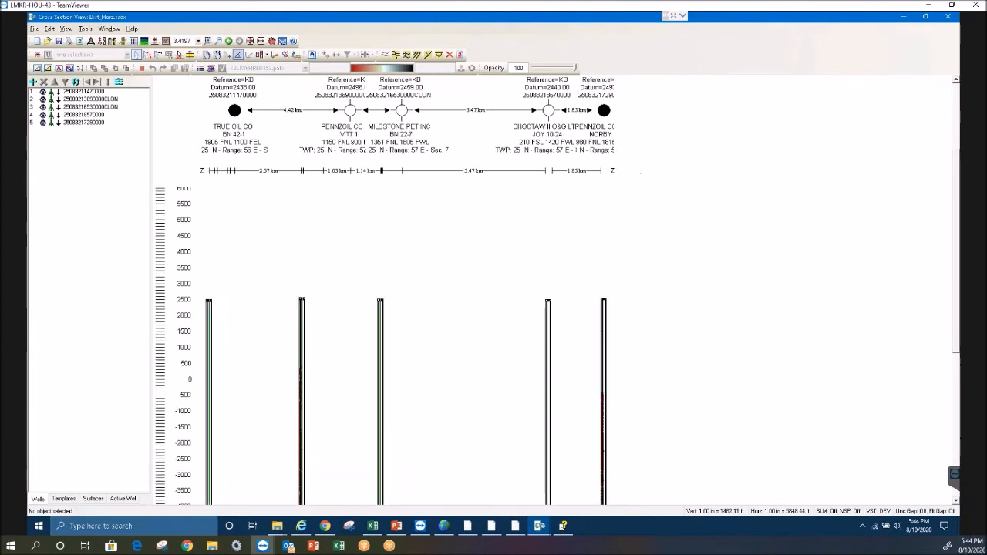
Set the clipping interval's top reference to Absolute Measured Depth, accept the preferences and fit the cross section to the window width
click(209, 40)
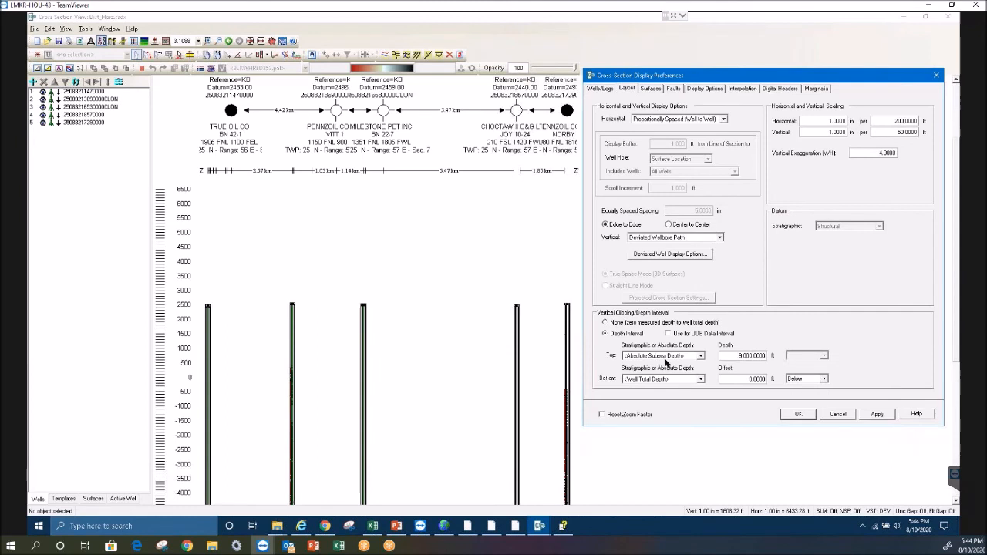
drag(735, 358, 807, 359)
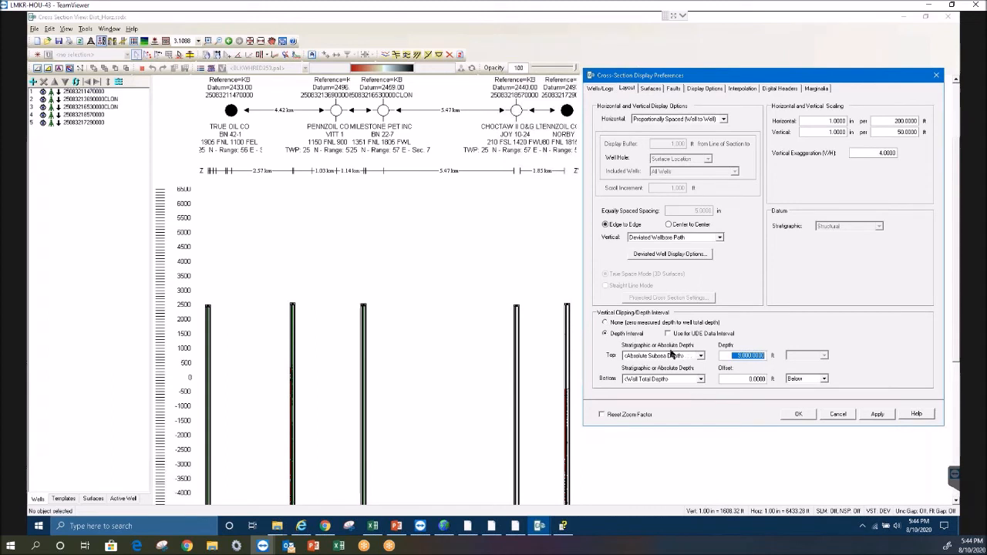
click(700, 355)
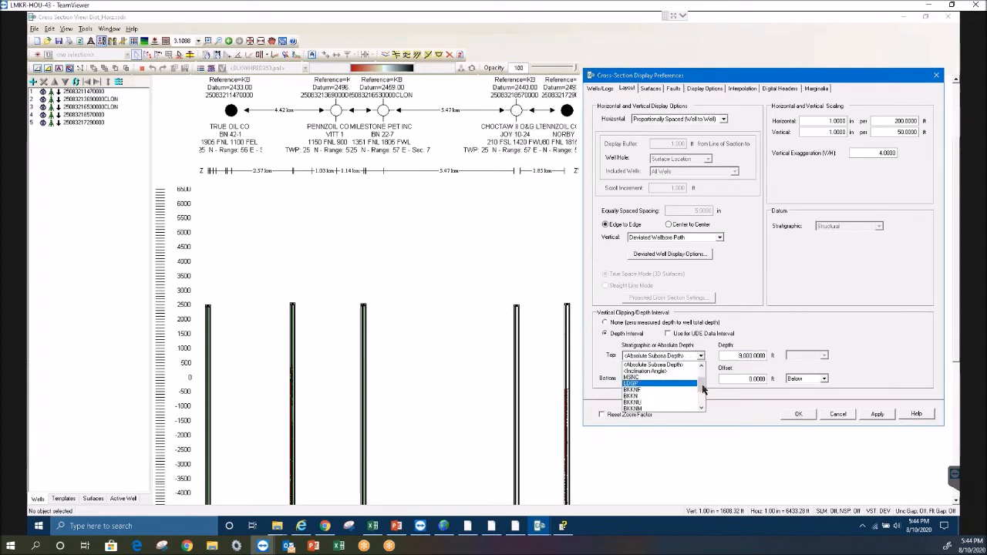
drag(703, 390, 702, 363)
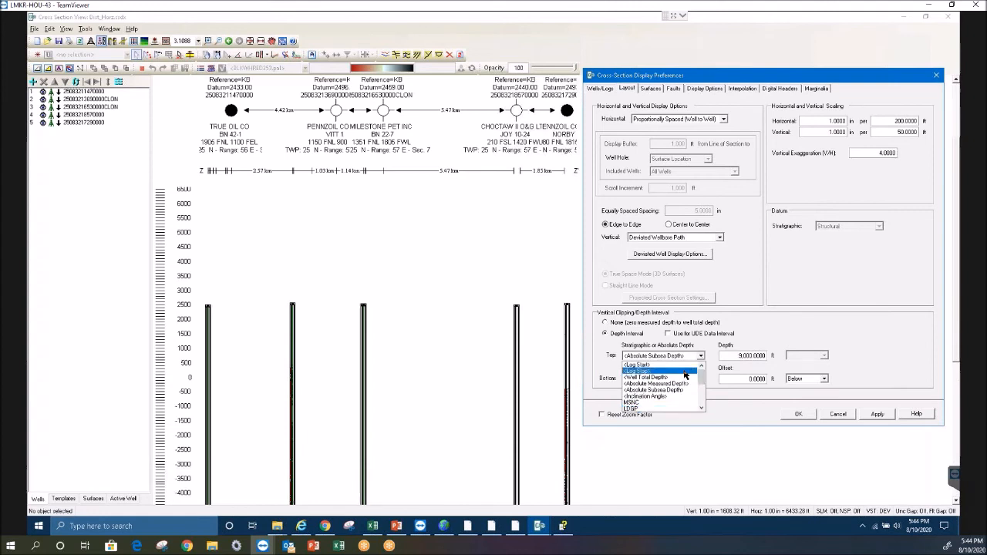
click(664, 384)
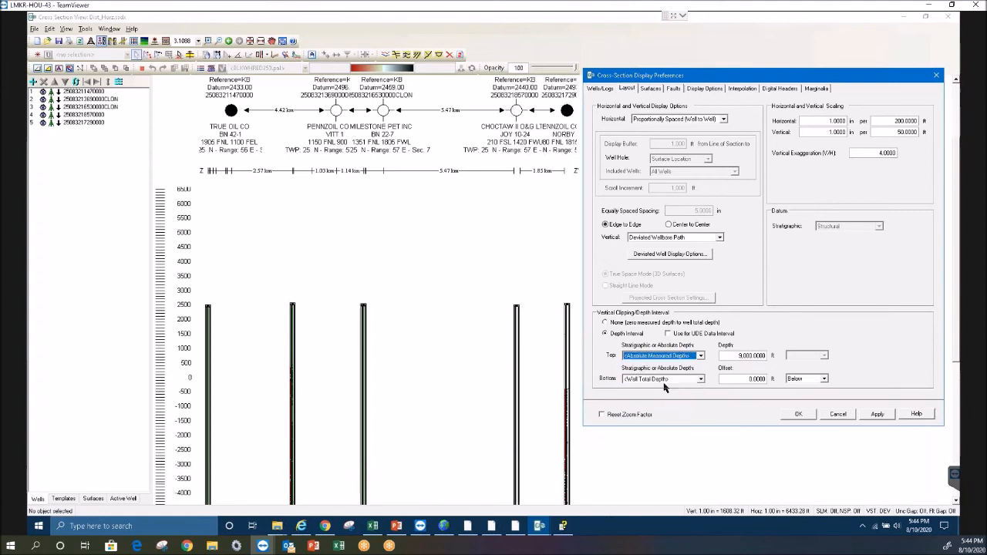
click(878, 415)
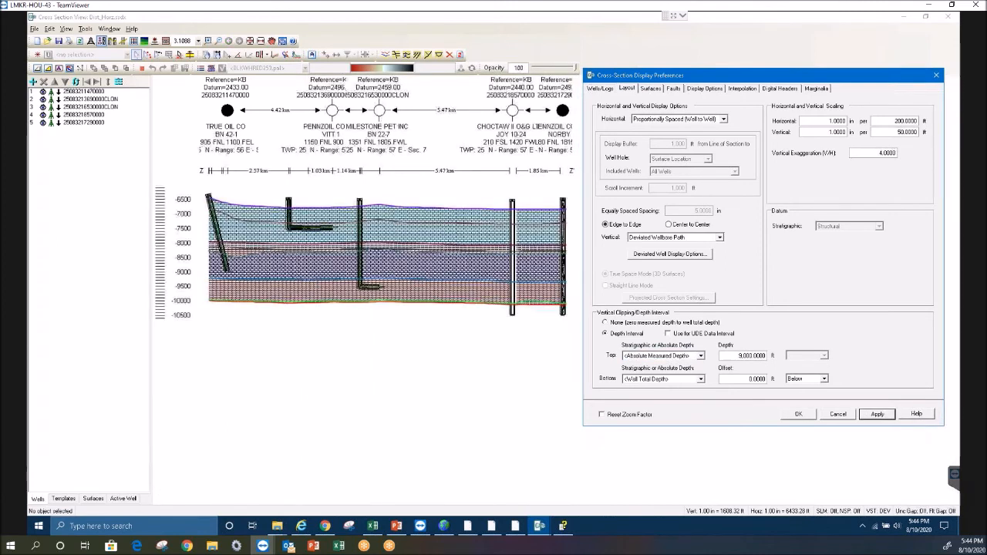
click(799, 415)
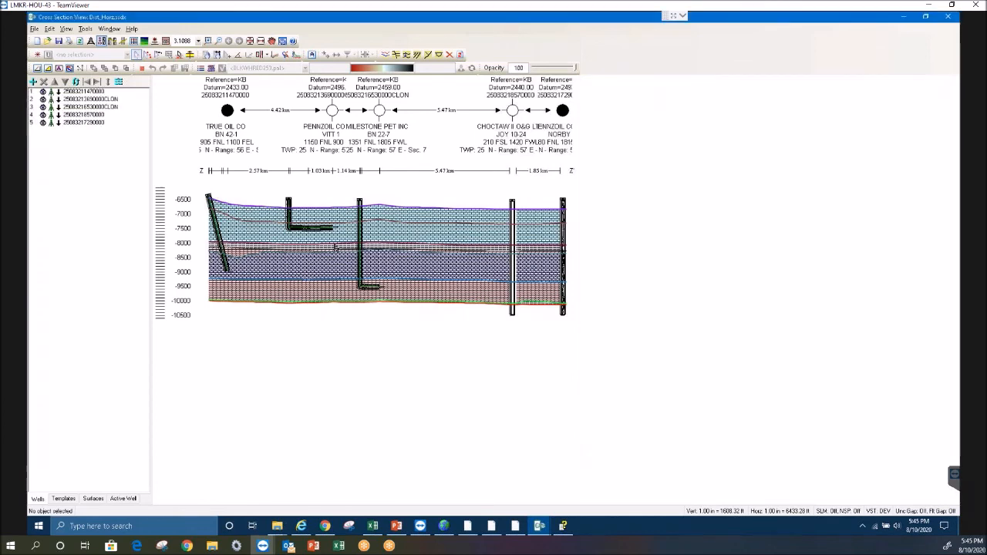
click(261, 41)
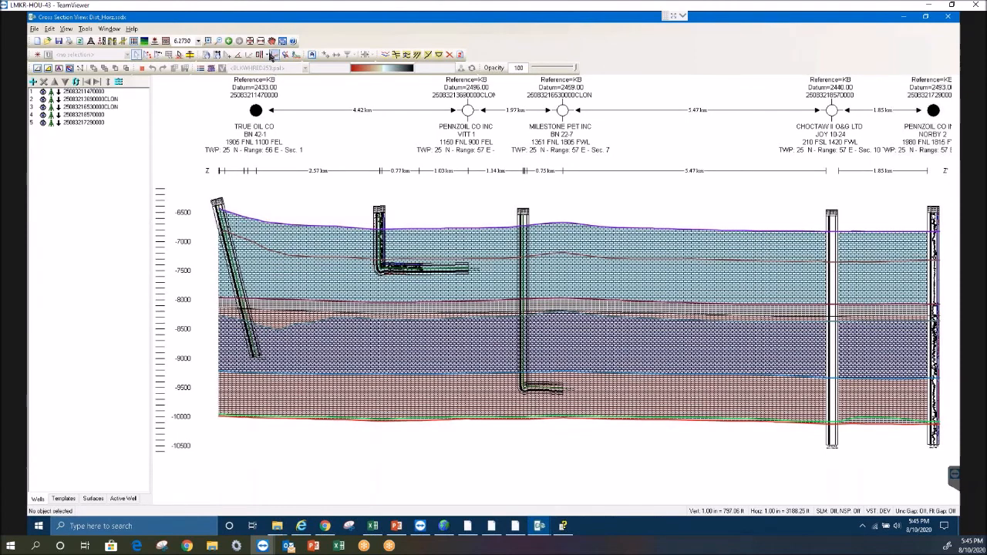
Review the Marginalia well distance settings against the well symbols above the cross section, reapply them and close the preferences
click(166, 41)
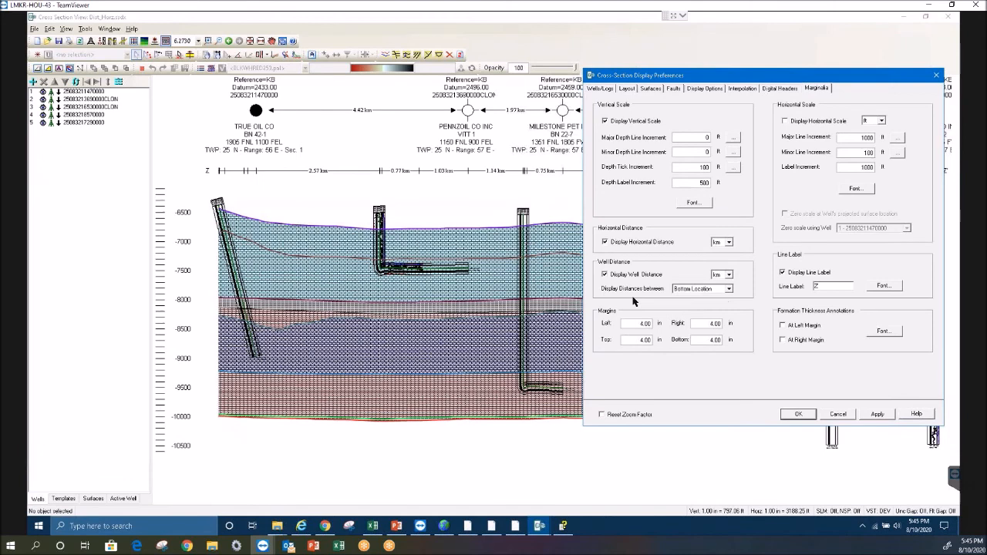
click(876, 415)
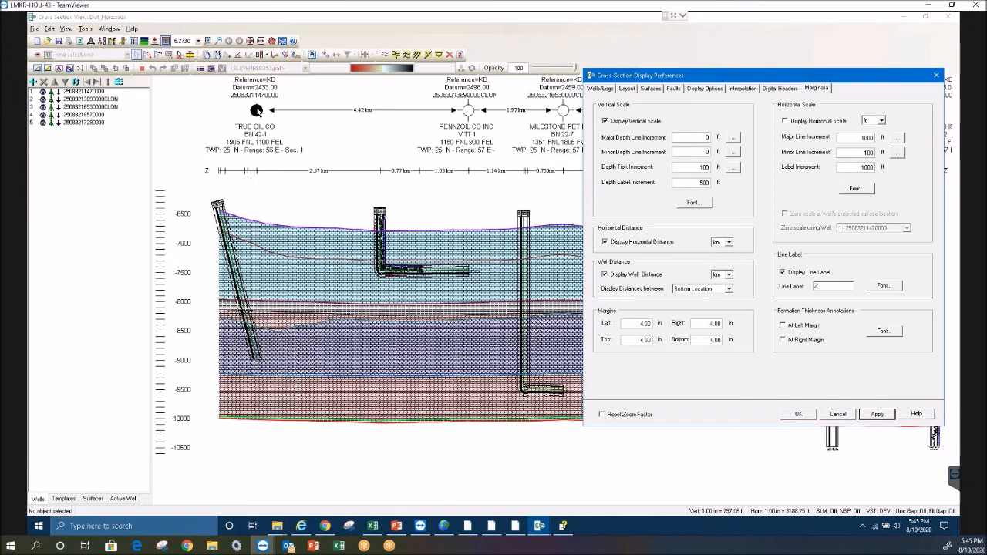
click(256, 111)
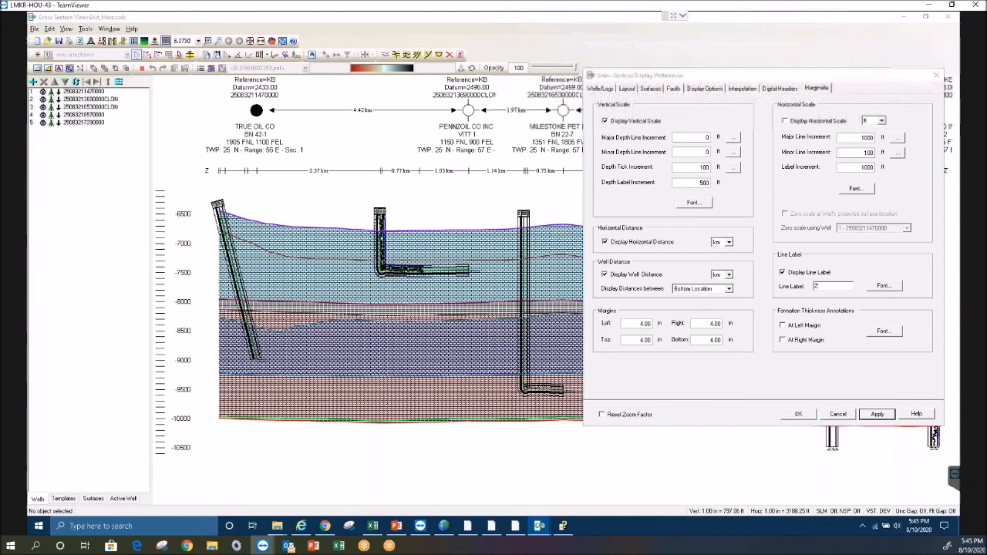
click(795, 415)
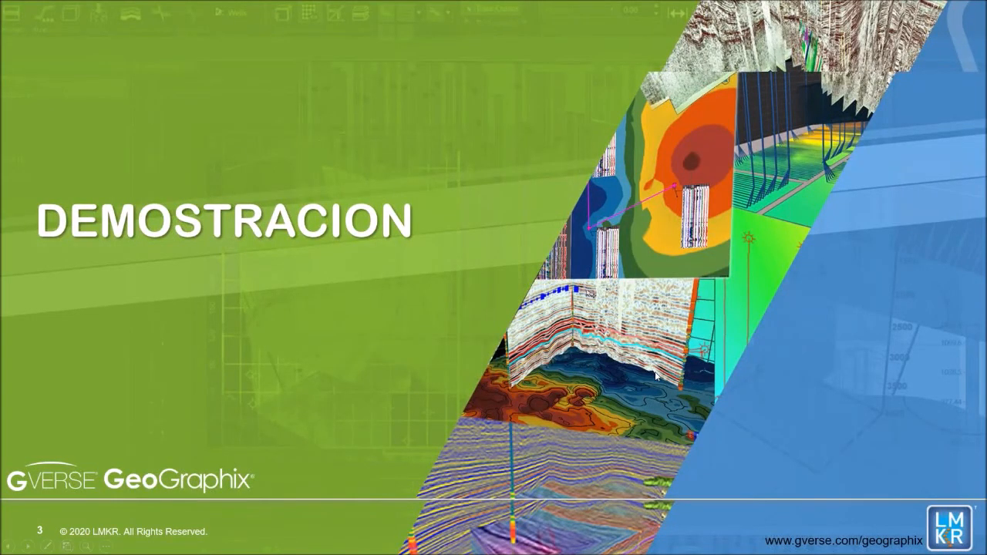
click(758, 357)
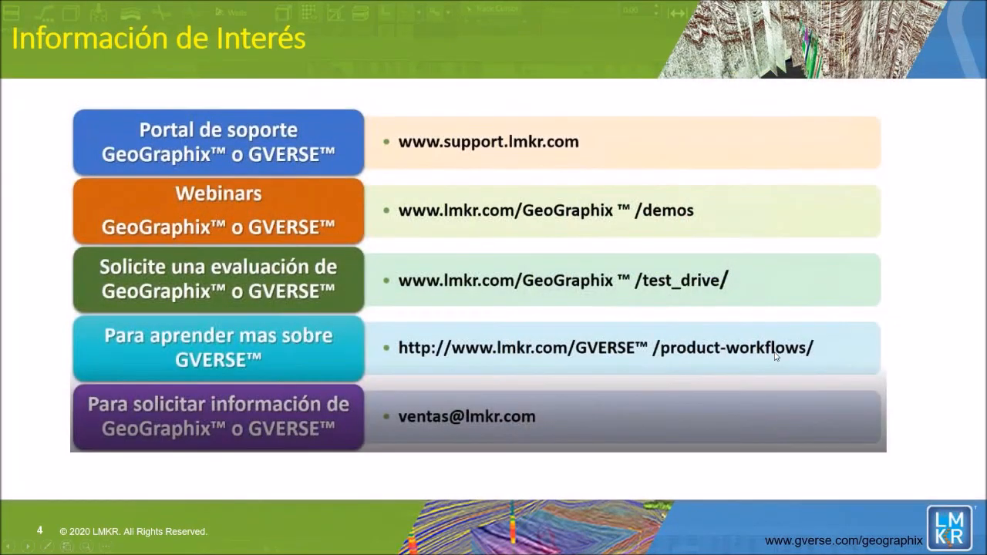